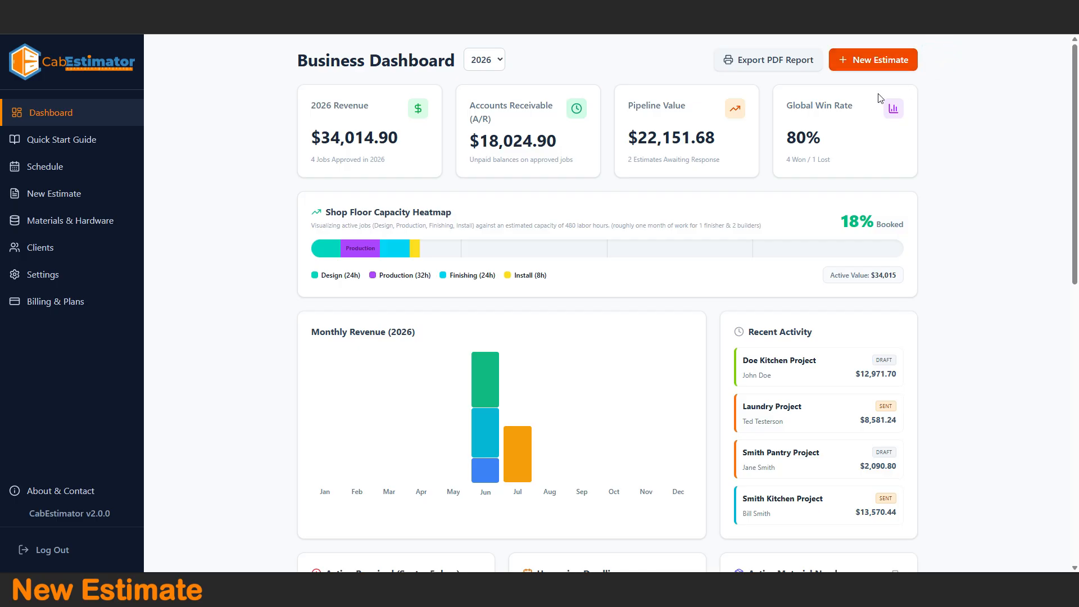
Create a new estimate and rename its project to Westmount Kitchen Project.
left_click(877, 65)
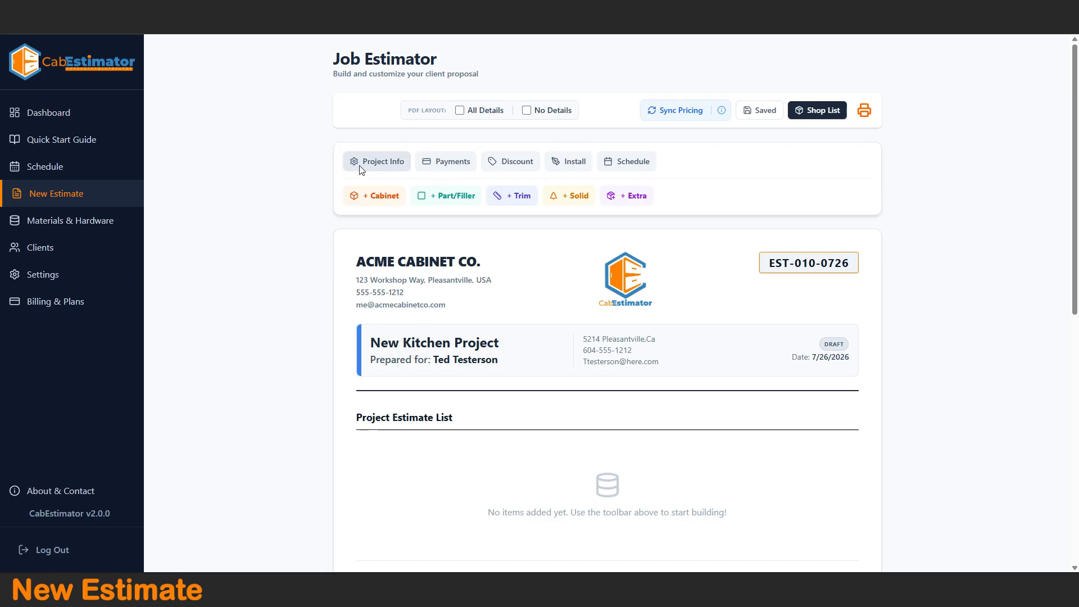
left_click(373, 168)
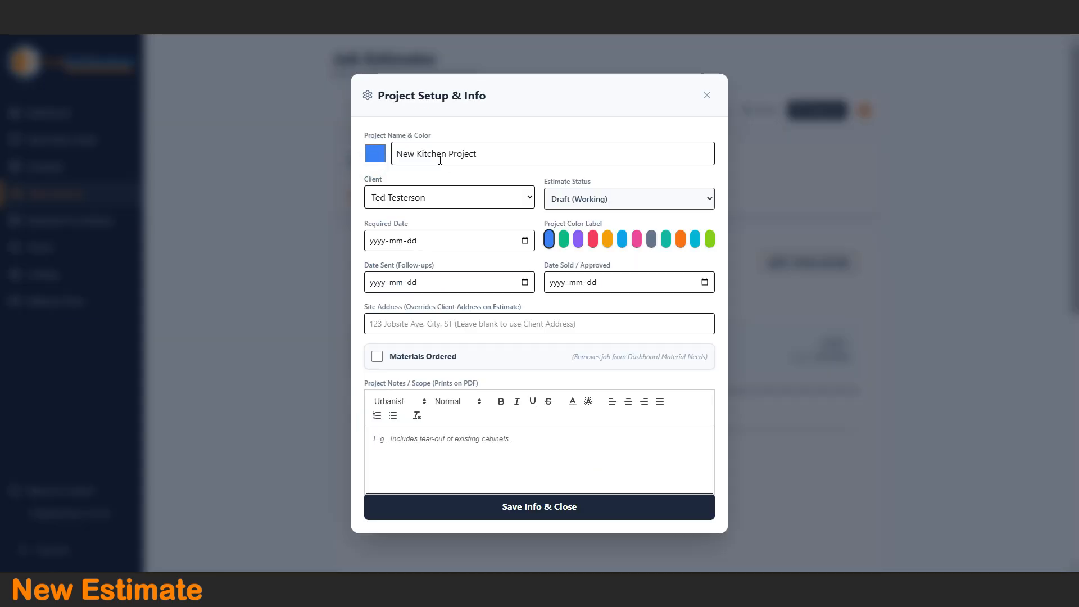
left_click_drag(414, 153, 392, 156)
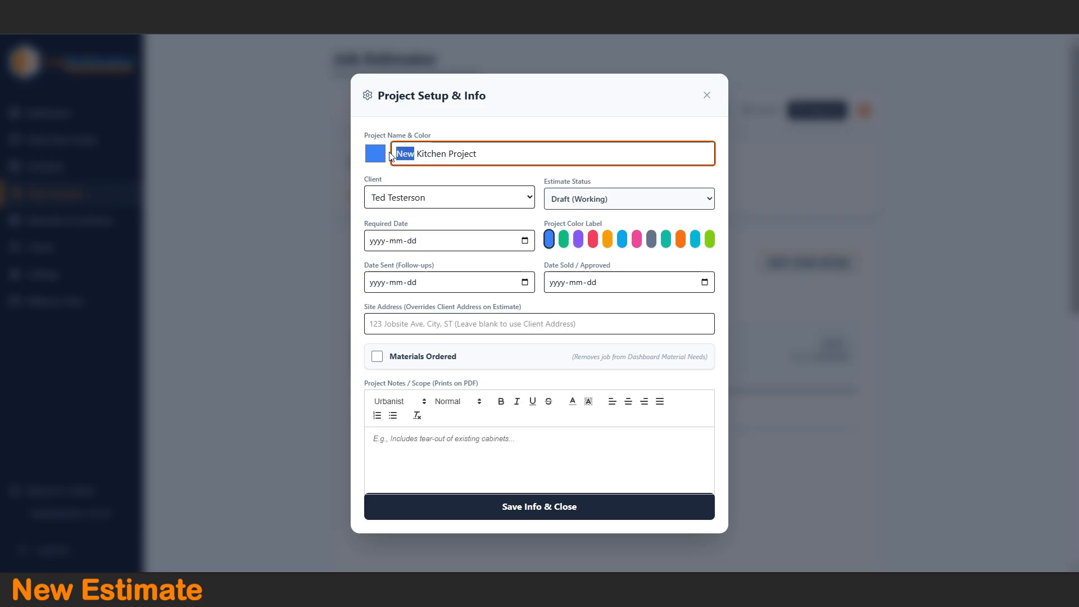
type("Westmount")
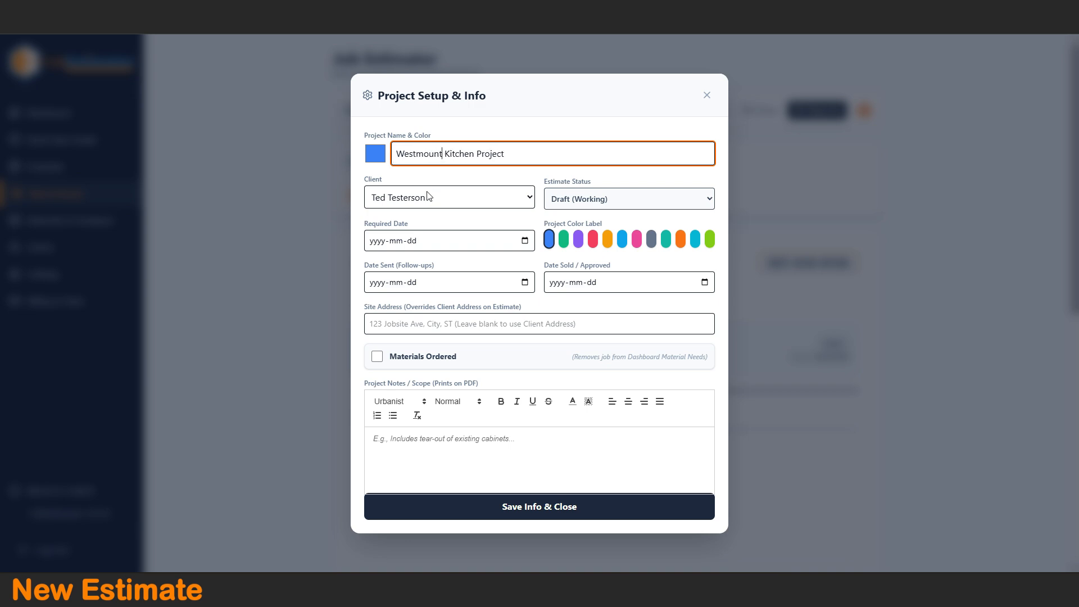
Choose the project's client and set the required date to 2026-08-07.
left_click(528, 200)
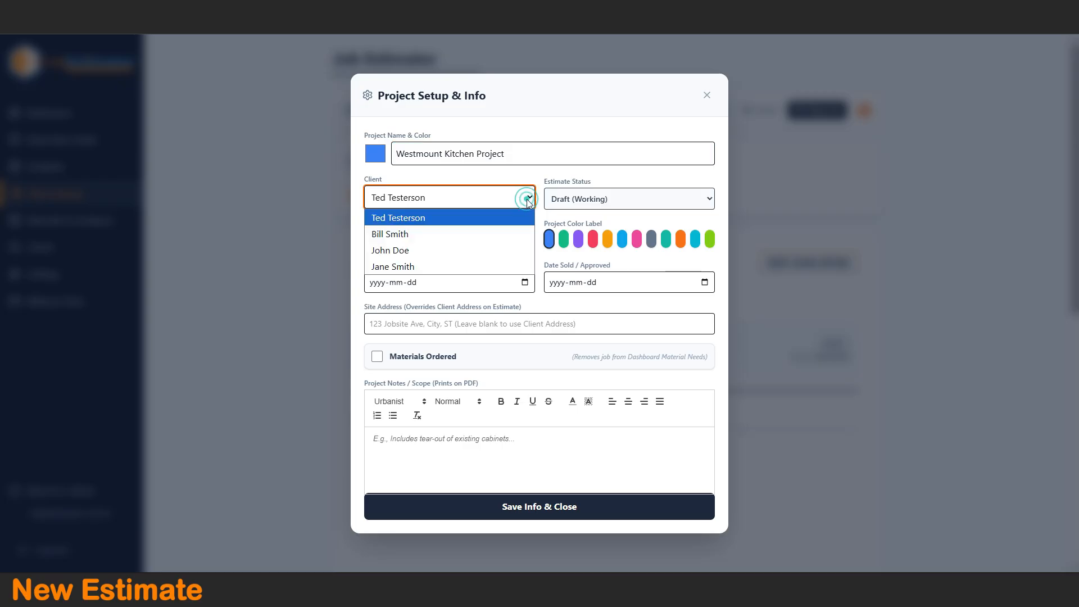
left_click(454, 221)
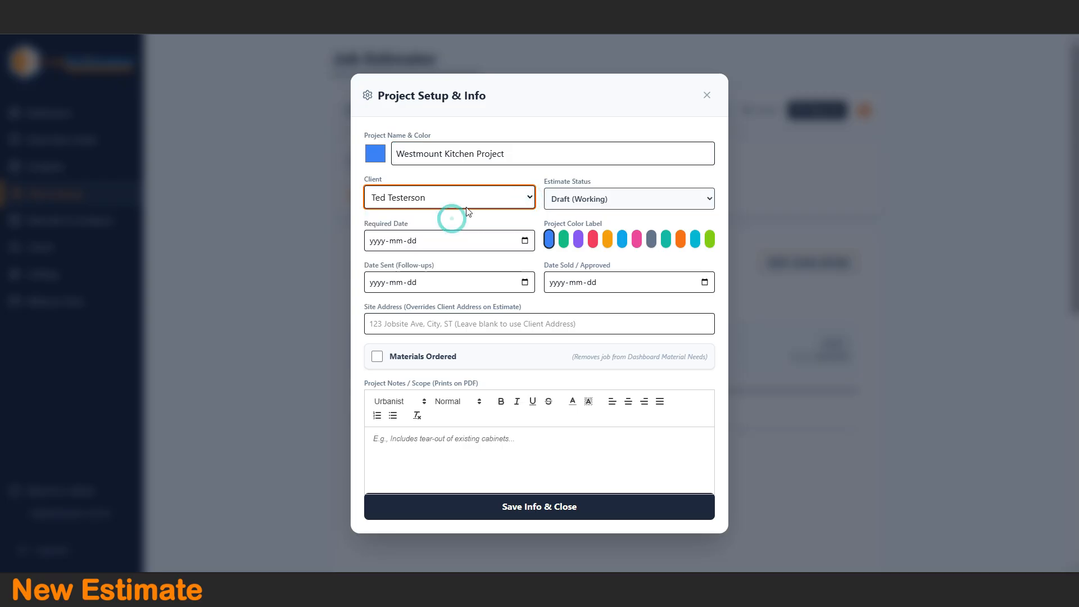
left_click(526, 243)
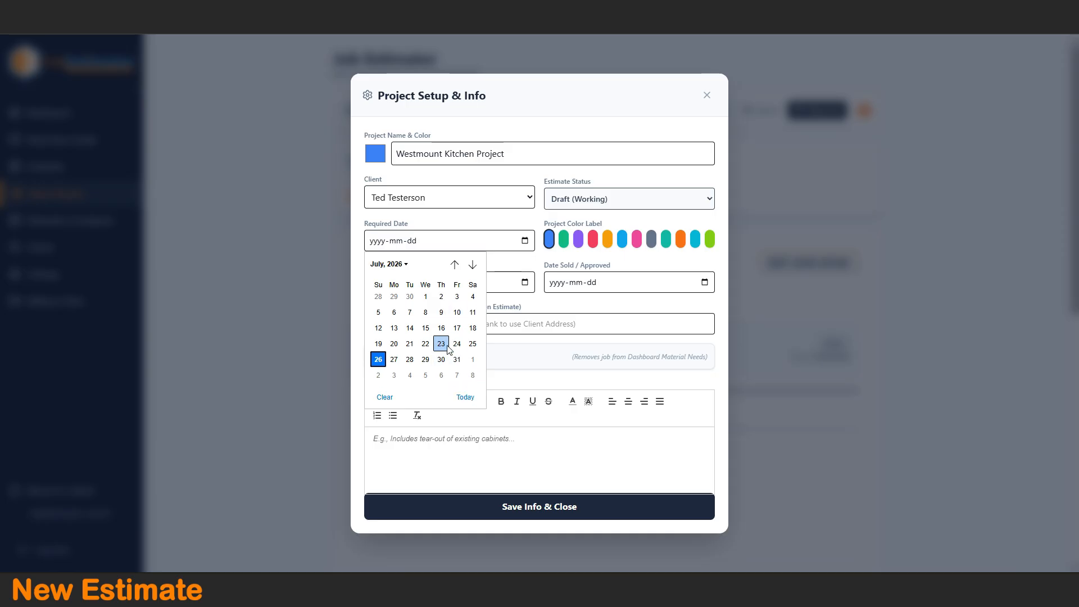
left_click(473, 265)
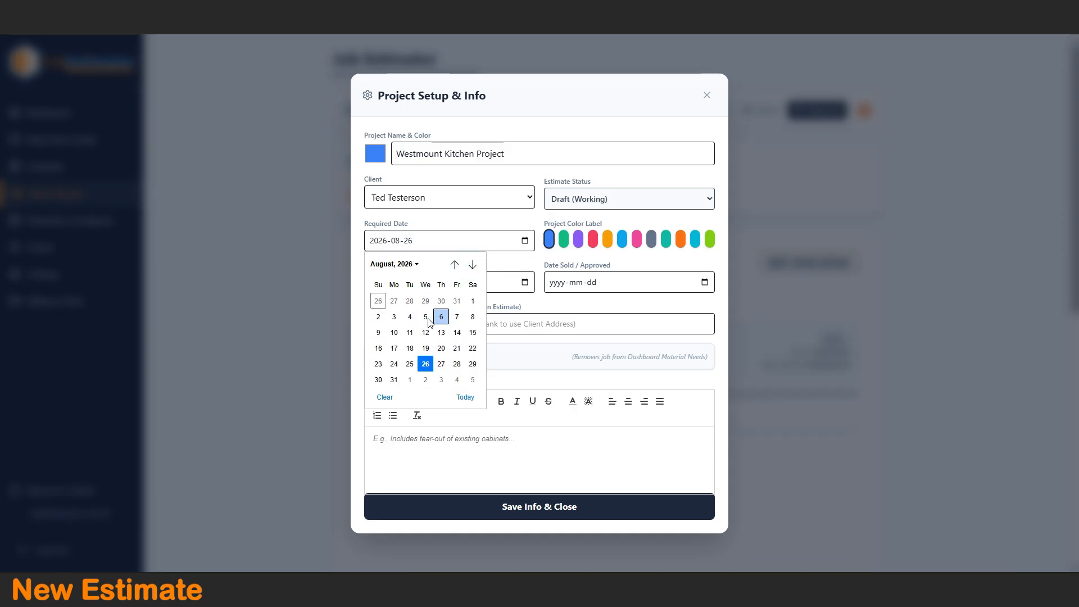
left_click(458, 317)
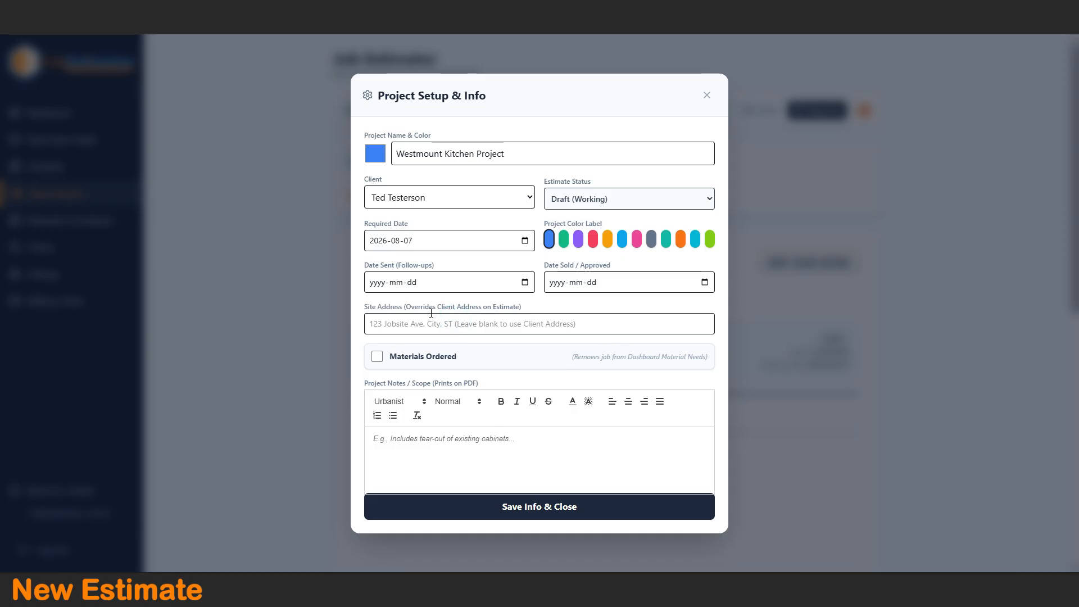
Enter "Kitchen remodel" as a bold, bulleted line in the project notes and save the project info.
left_click(407, 440)
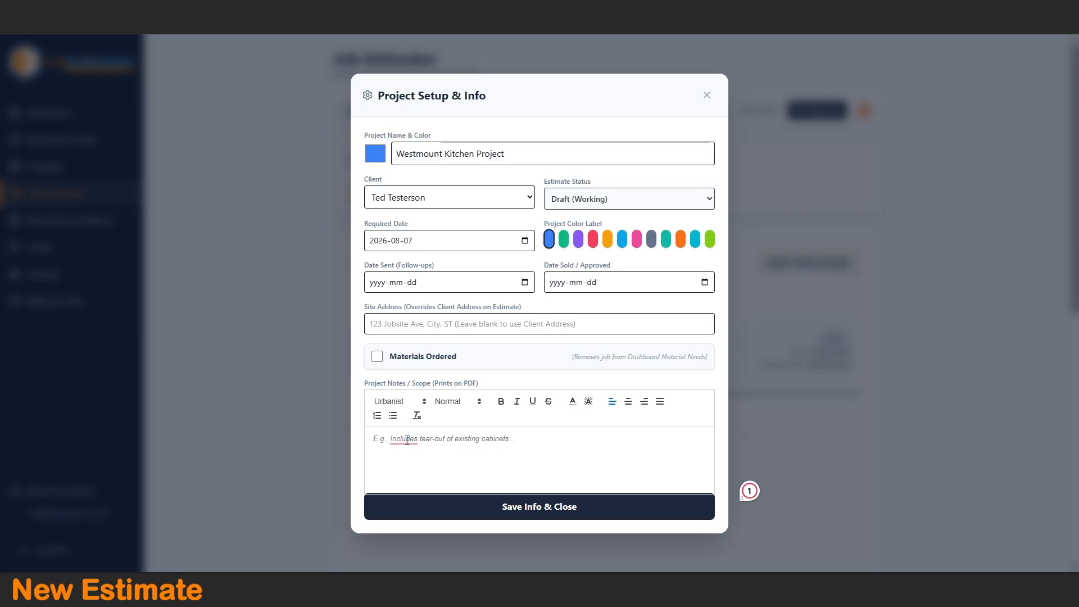
type("Kitchen remodel")
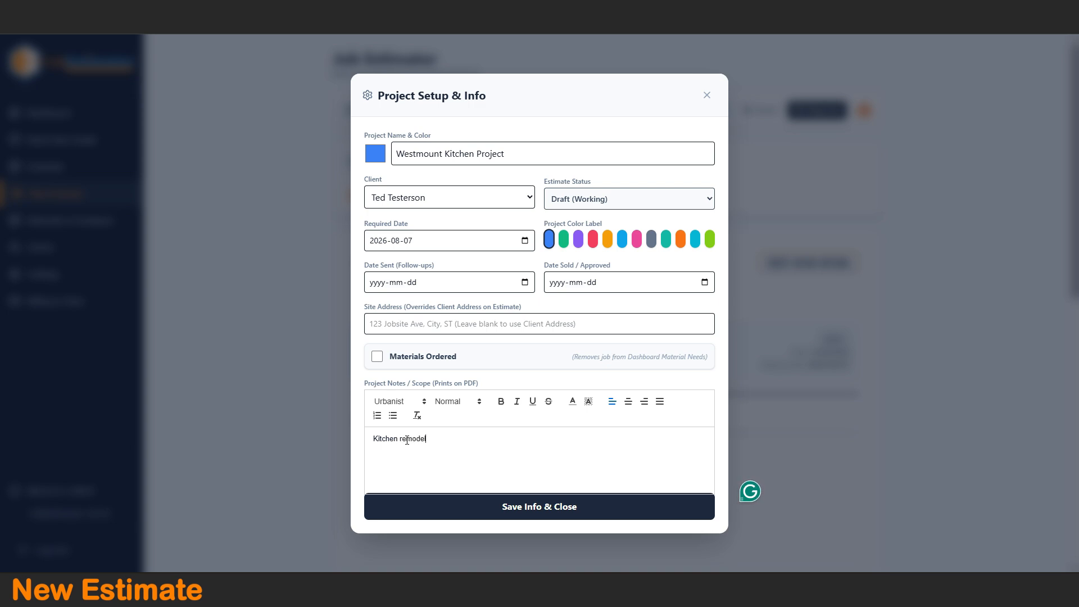
left_click(373, 438)
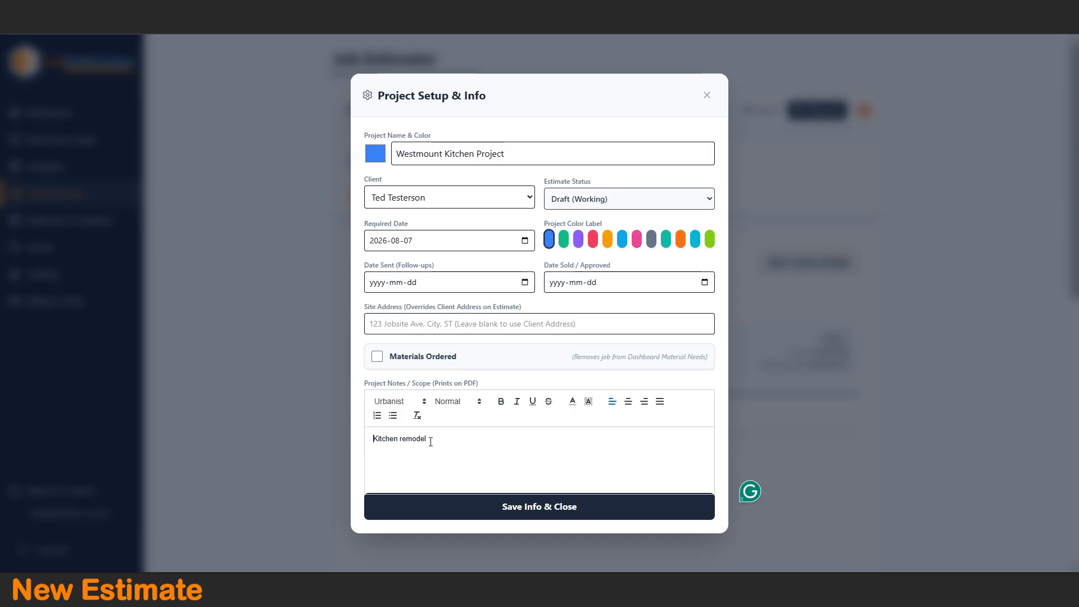
left_click(427, 439, "shift")
left_click(501, 402)
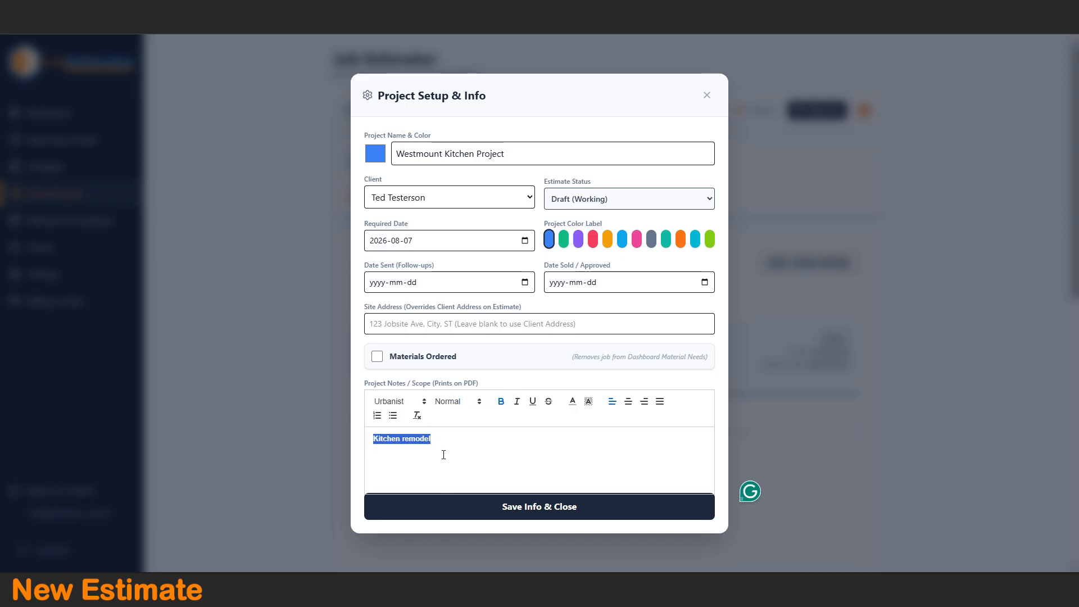
left_click(391, 417)
left_click(500, 447)
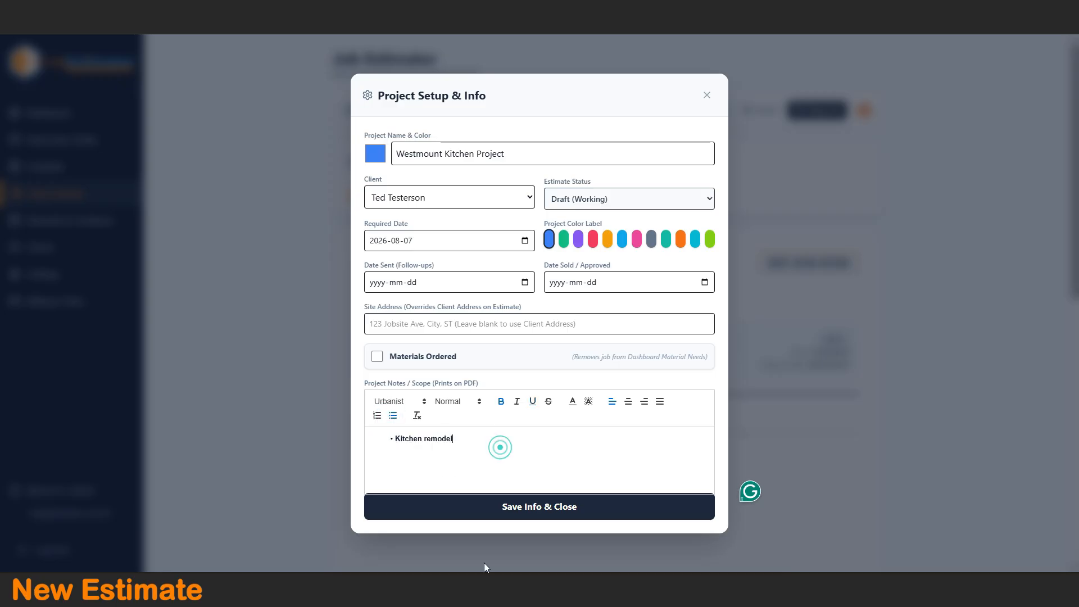
left_click(544, 510)
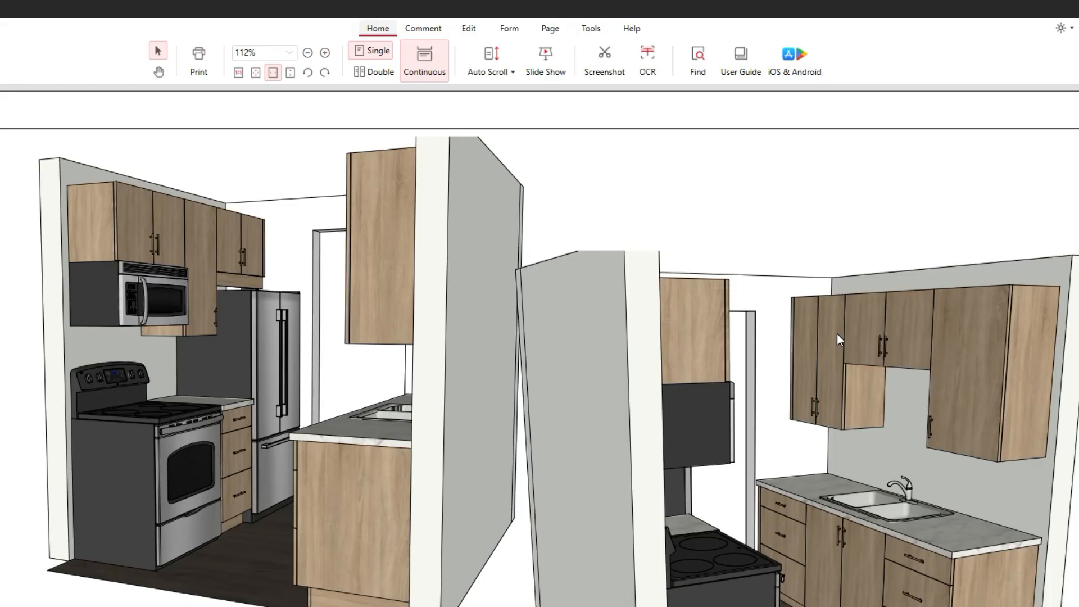
Switch to the kitchen drawings PDF and examine the 3D views and the stove wall elevation for cabinet sizes.
scroll(838, 336, "down", 1)
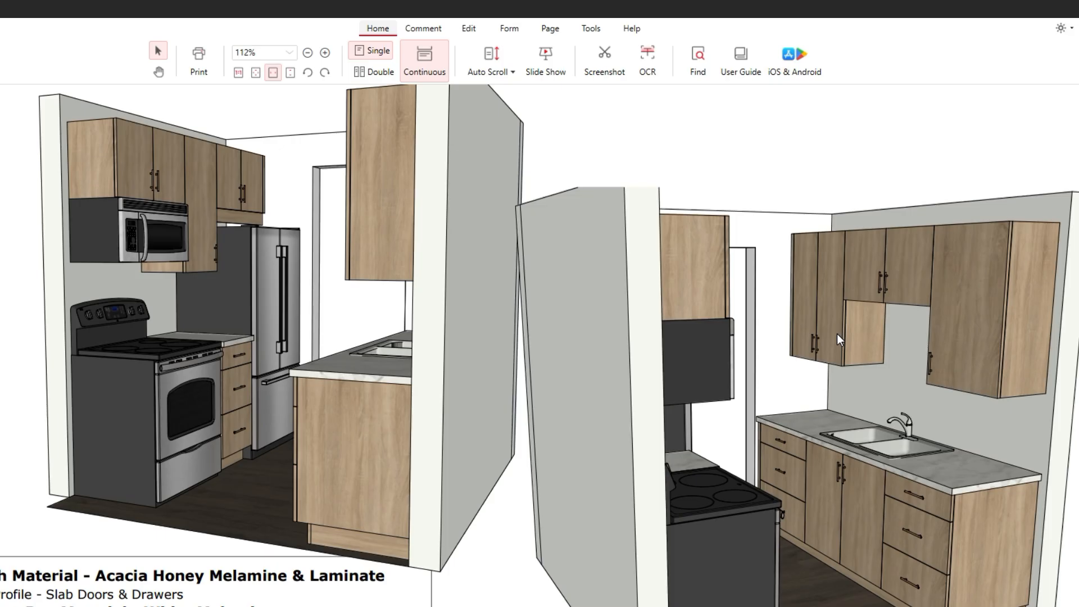
scroll(837, 334, "down", 2)
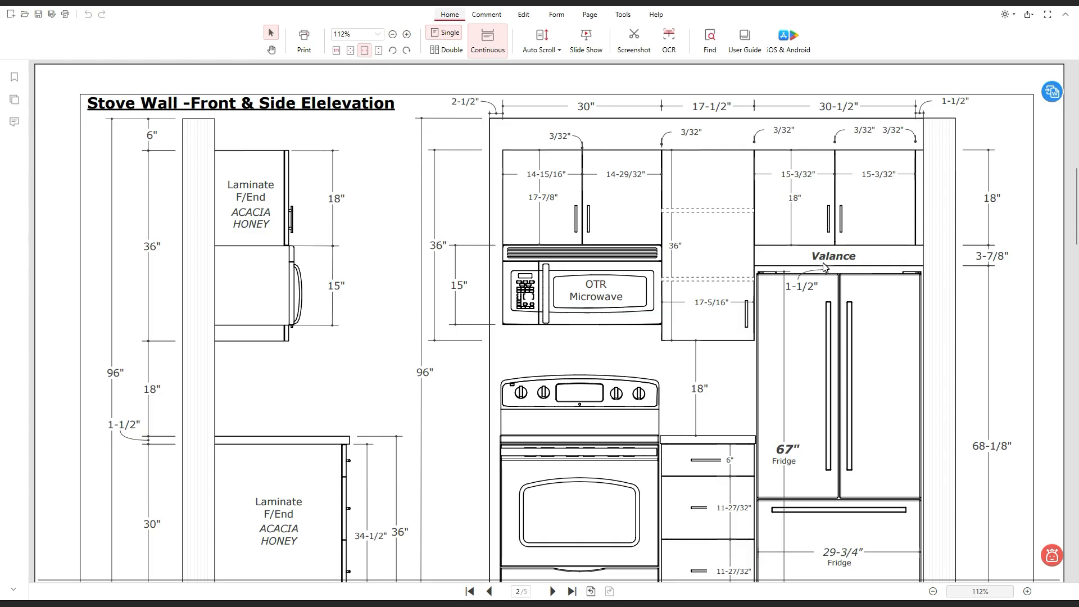
scroll(825, 267, "down", 1)
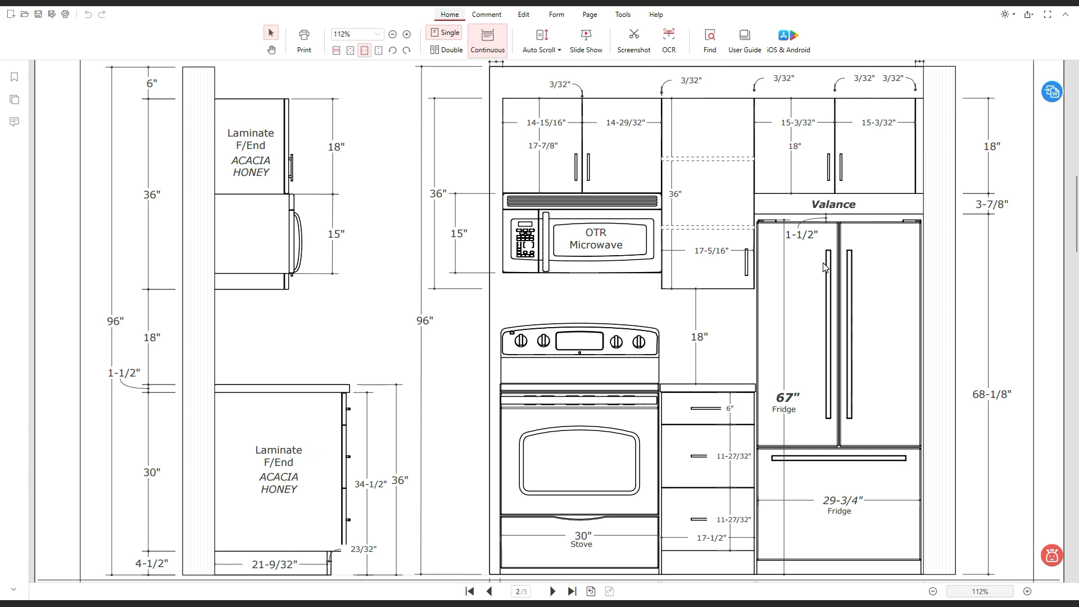
left_click(393, 34)
scroll(578, 228, "up", 1)
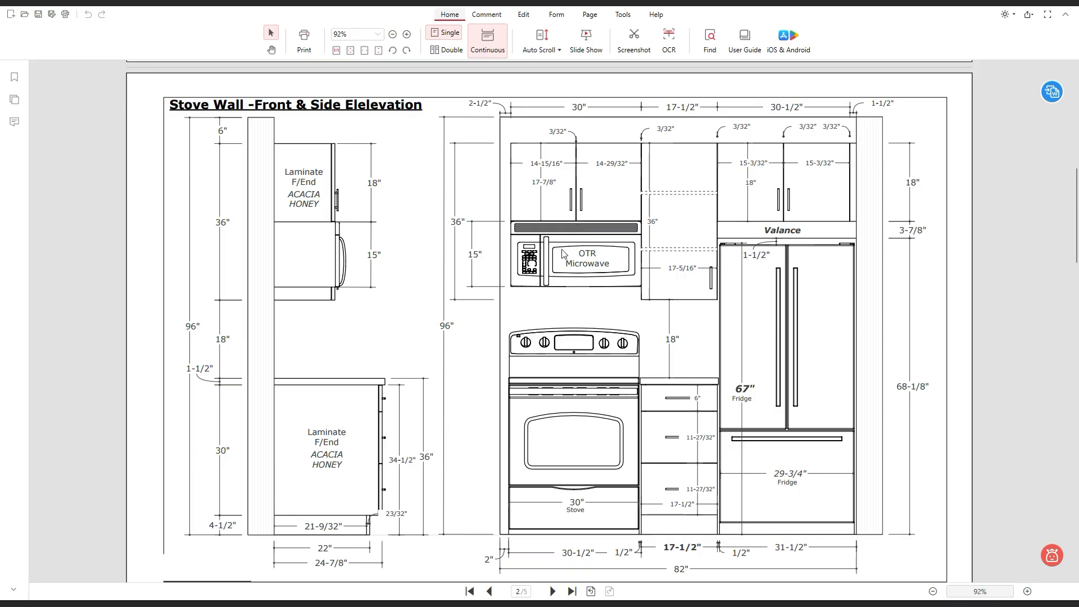
key("Page_Down")
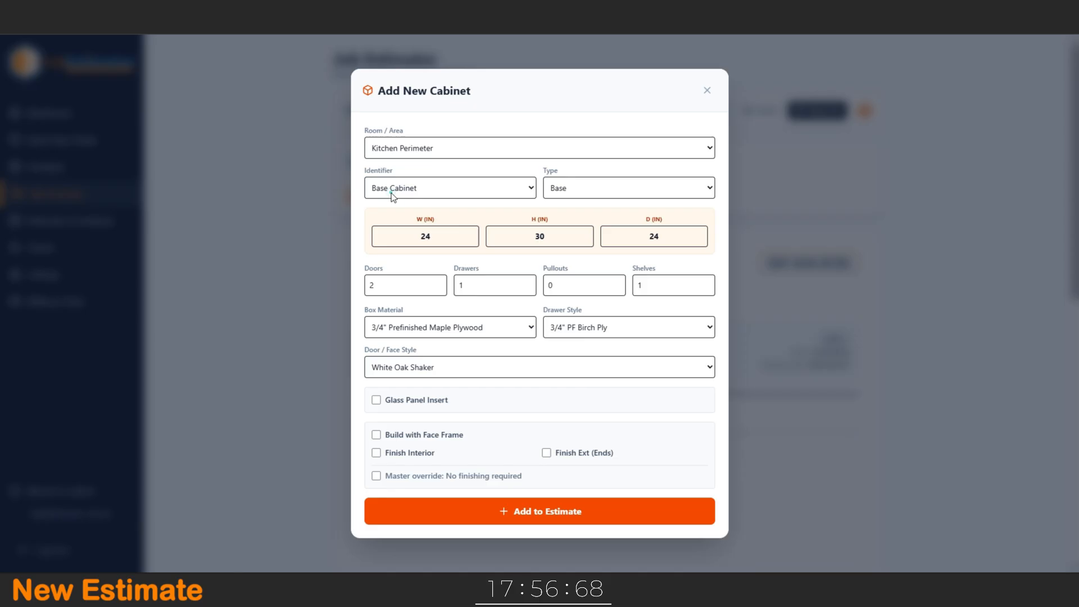
In the estimate's new cabinet form, keep Base Cabinet with type Base and set its width to 27 inches.
left_click(391, 196)
left_click(451, 190)
left_click(451, 190)
left_click(609, 187)
left_click(608, 186)
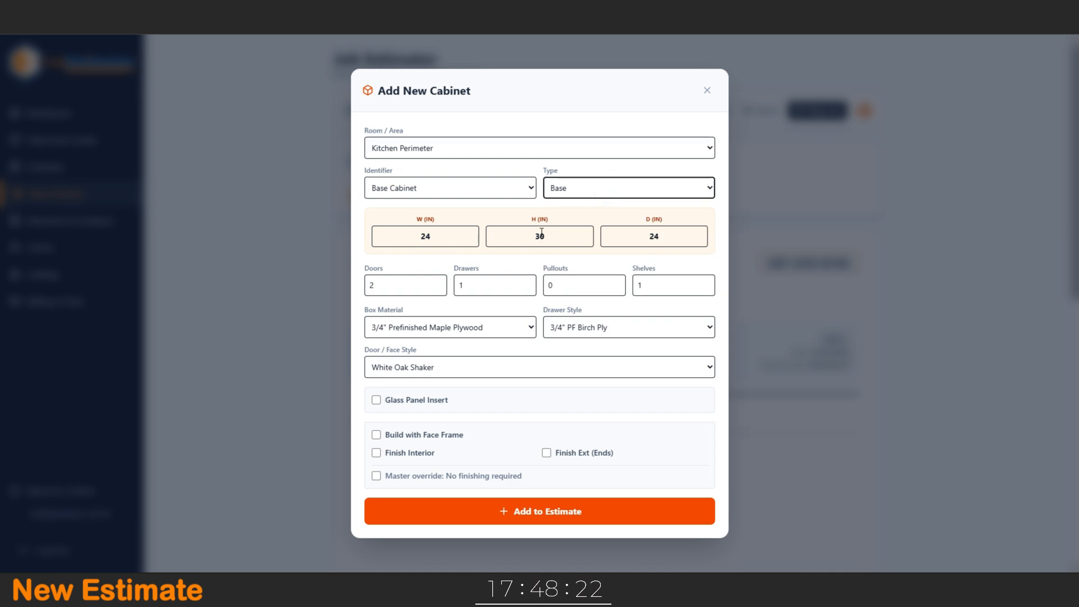
double_click(437, 236)
type("27")
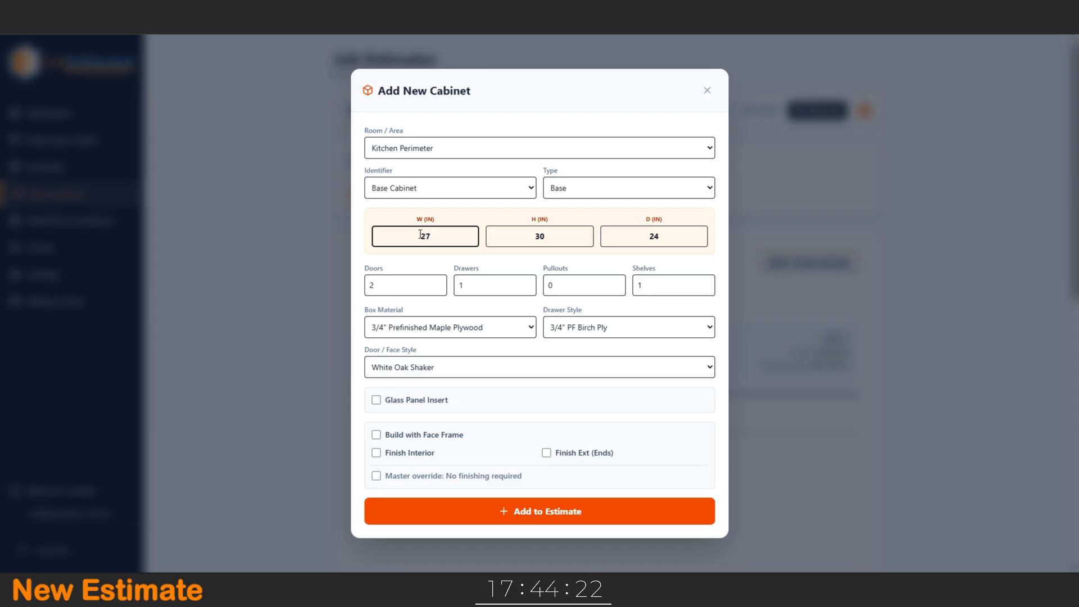
Give the new base cabinet 0 doors, 3 drawers and 0 shelves.
double_click(438, 288)
triple_click(527, 282)
left_click(527, 287)
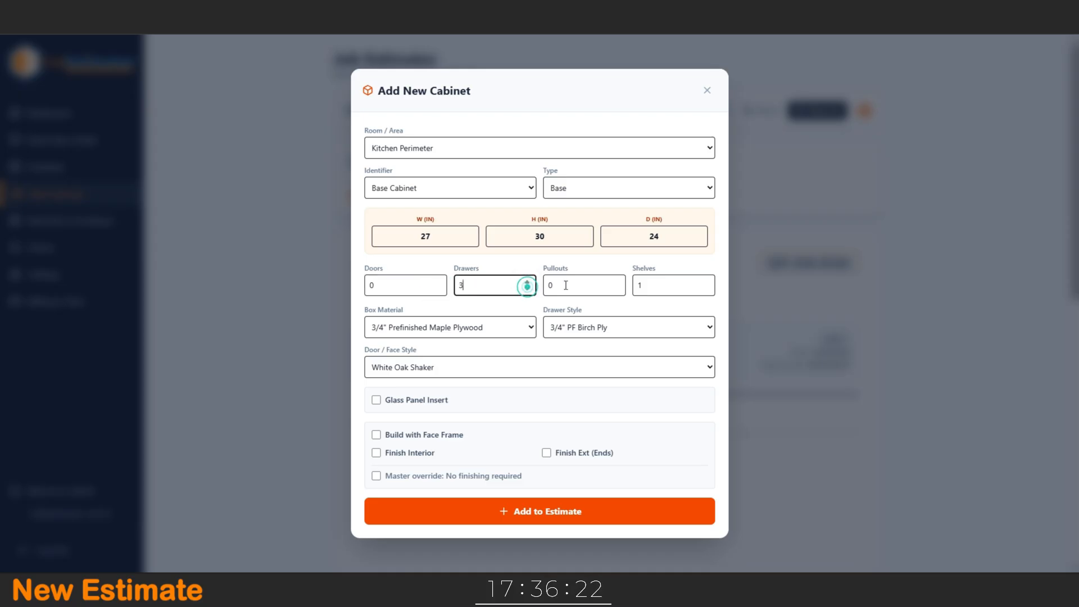
left_click(705, 288)
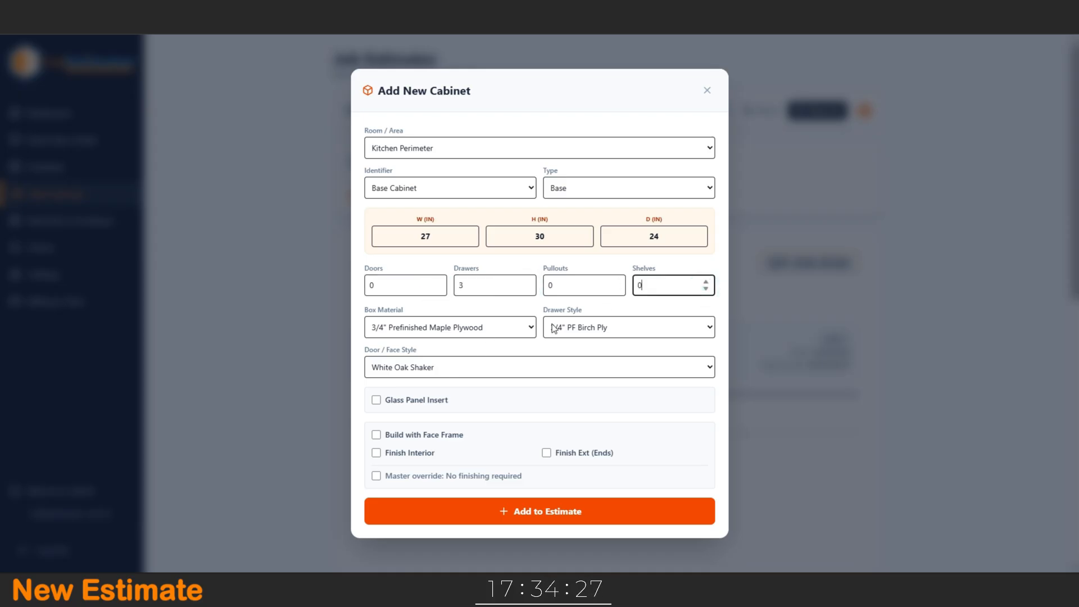
Set the base cabinet's door/face style to White Oak Slab and add the cabinet to the estimate.
left_click(606, 332)
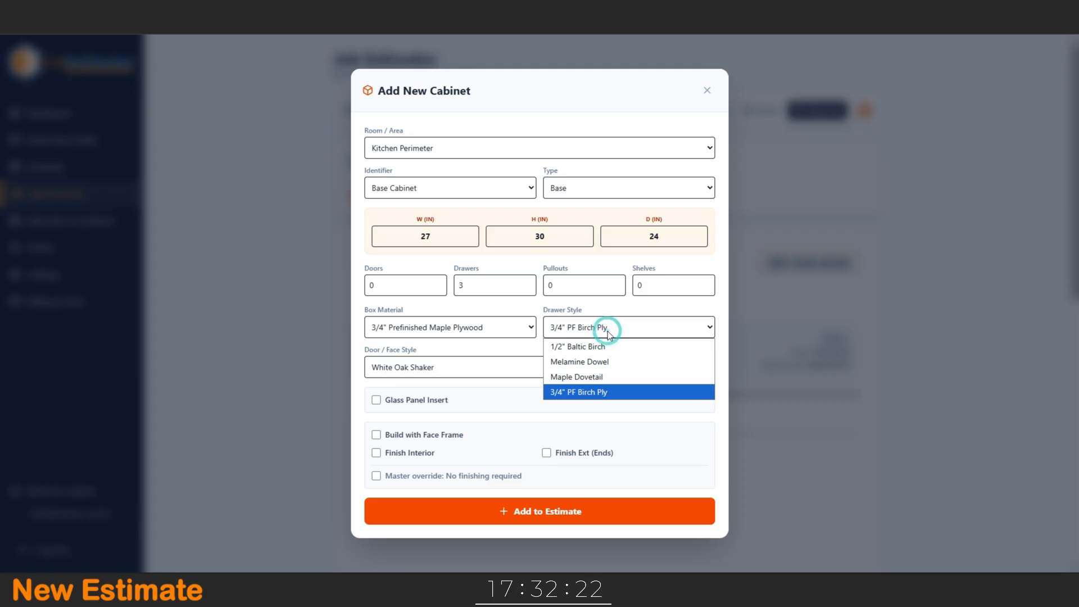
left_click(606, 303)
left_click(483, 368)
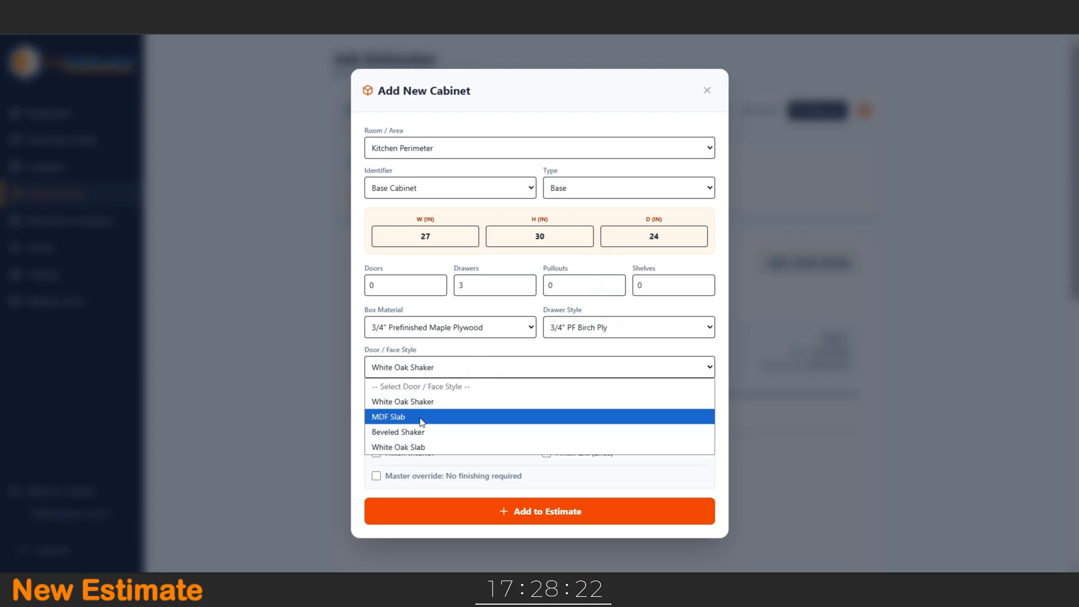
left_click(416, 447)
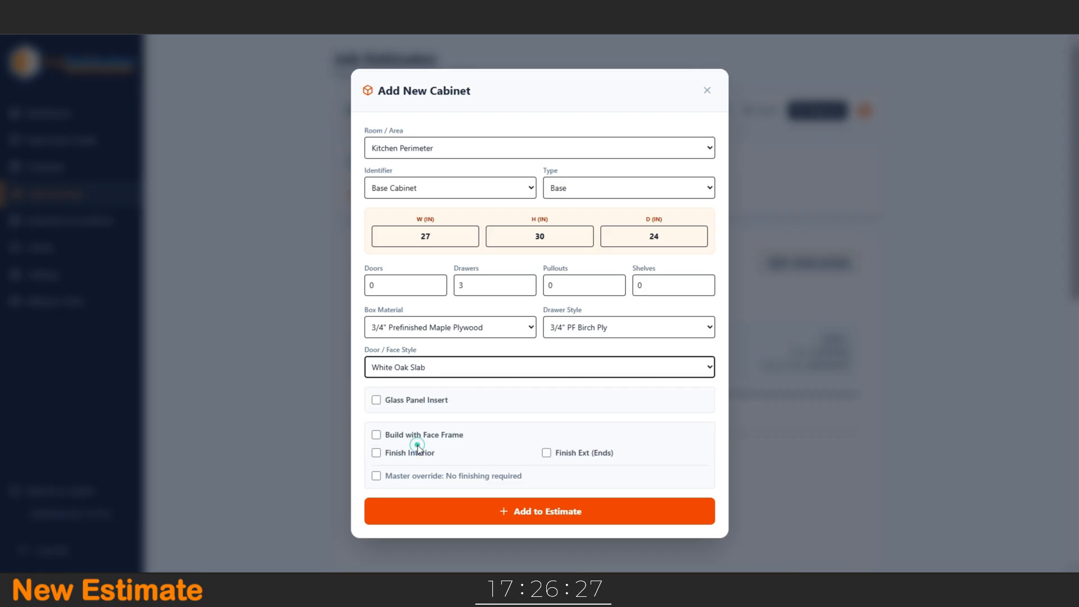
left_click(480, 509)
Duplicate the 27-inch base cabinet in the Kitchen Perimeter list and set the copy's width to 36 inches.
scroll(605, 392, "down", 3)
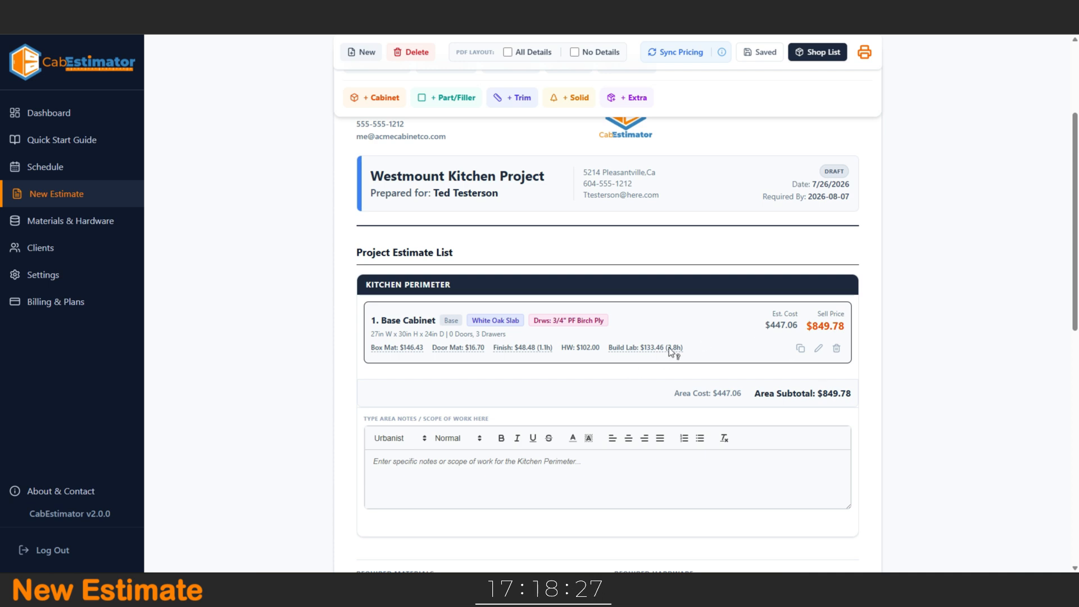
left_click(801, 349)
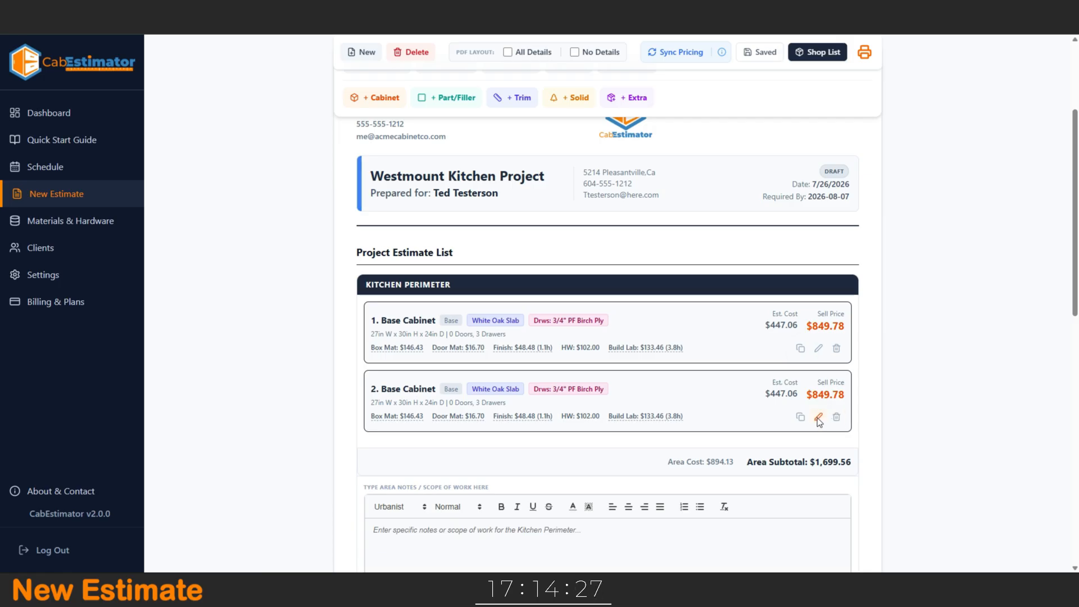
left_click(819, 418)
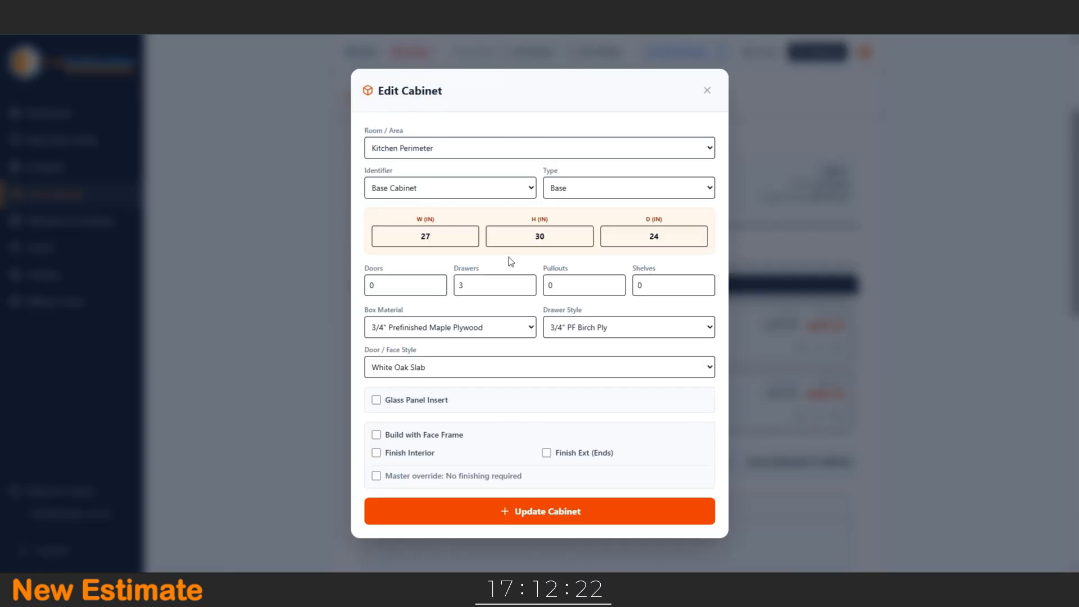
double_click(441, 241)
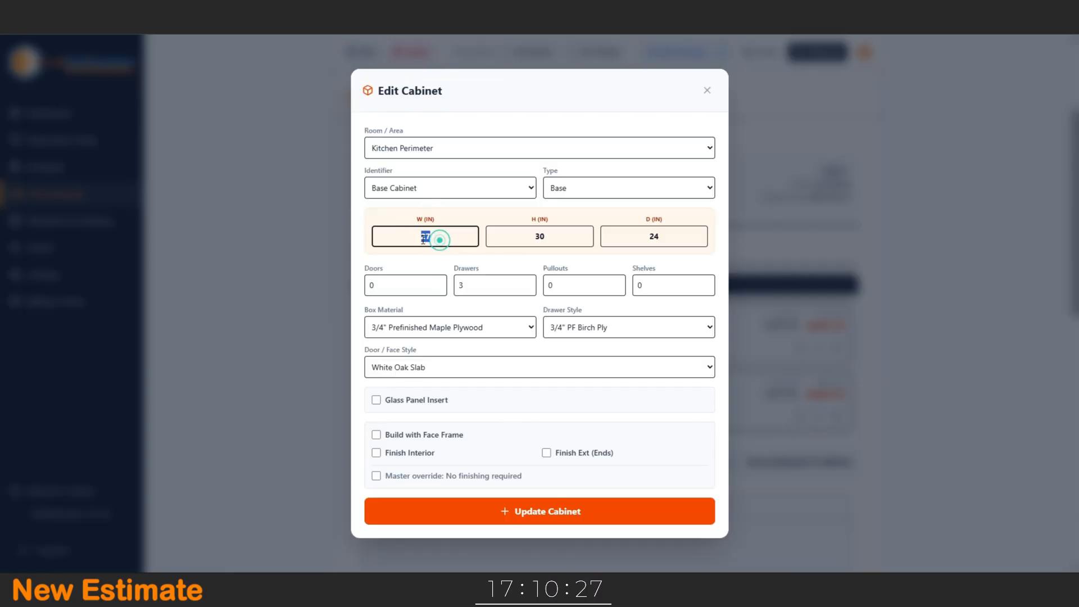
type("36")
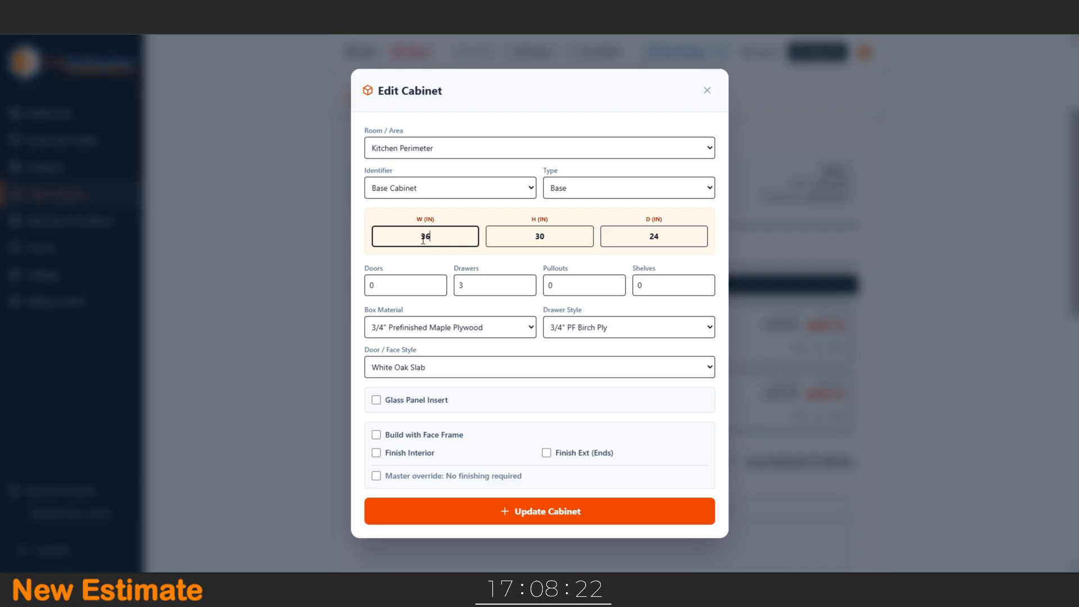
Set the copied base cabinet to 0 drawers, 2 doors and 1 pullout.
left_click(528, 290)
left_click(528, 290)
left_click(527, 290)
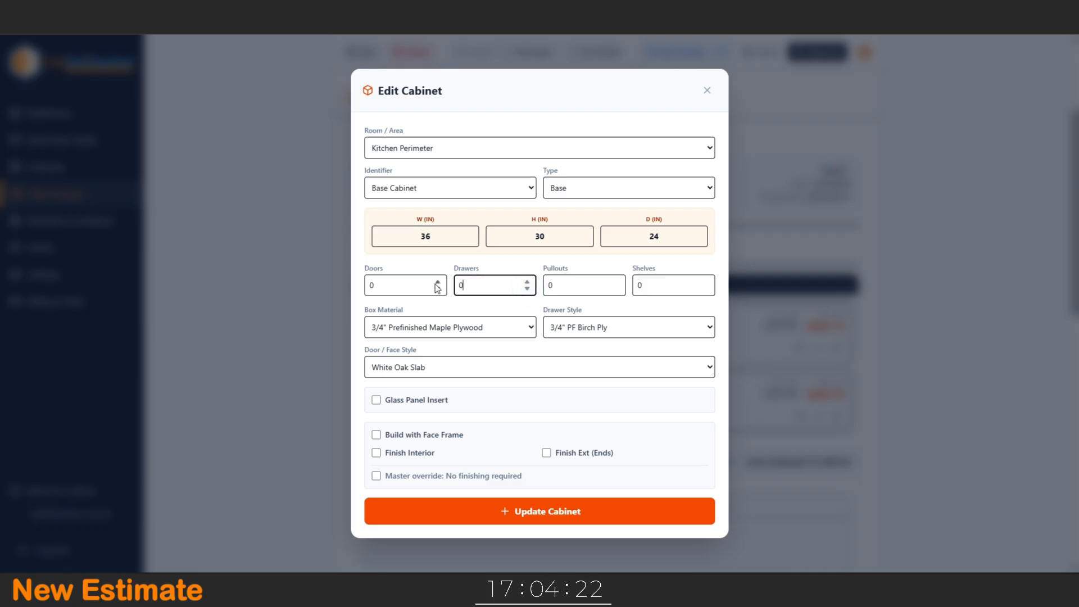
left_click(438, 283)
left_click(438, 283)
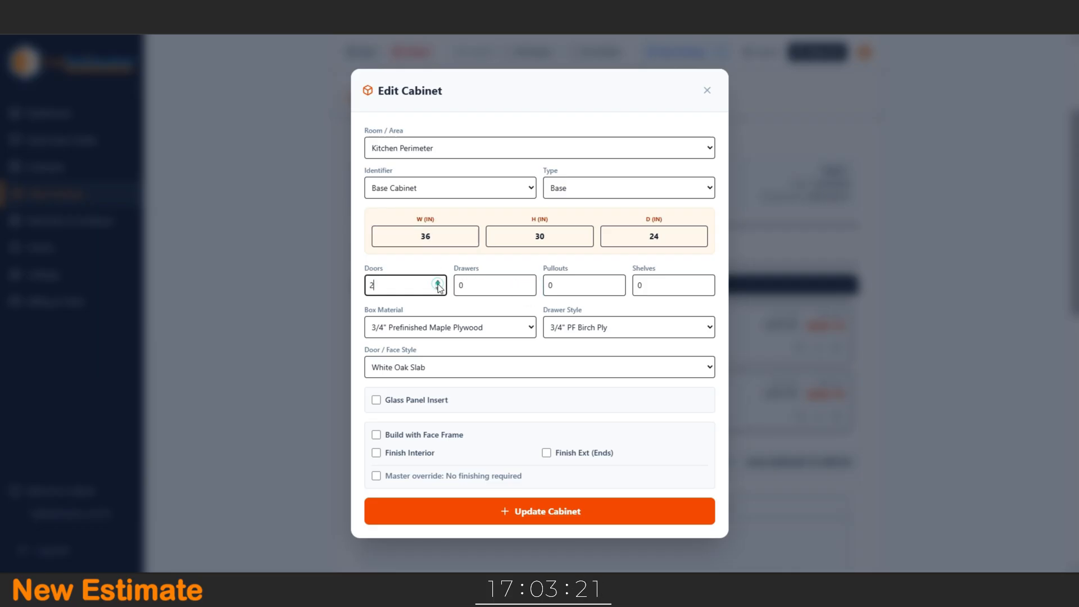
left_click(616, 283)
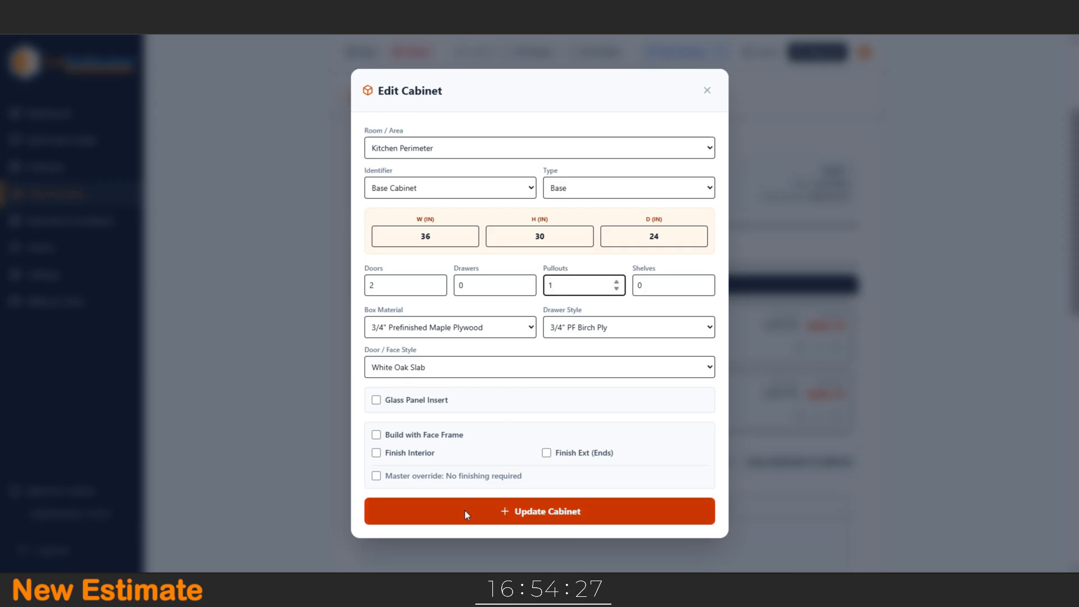
Change the 36-inch copied cabinet's identifier to Sink Base and save the update.
left_click(531, 187)
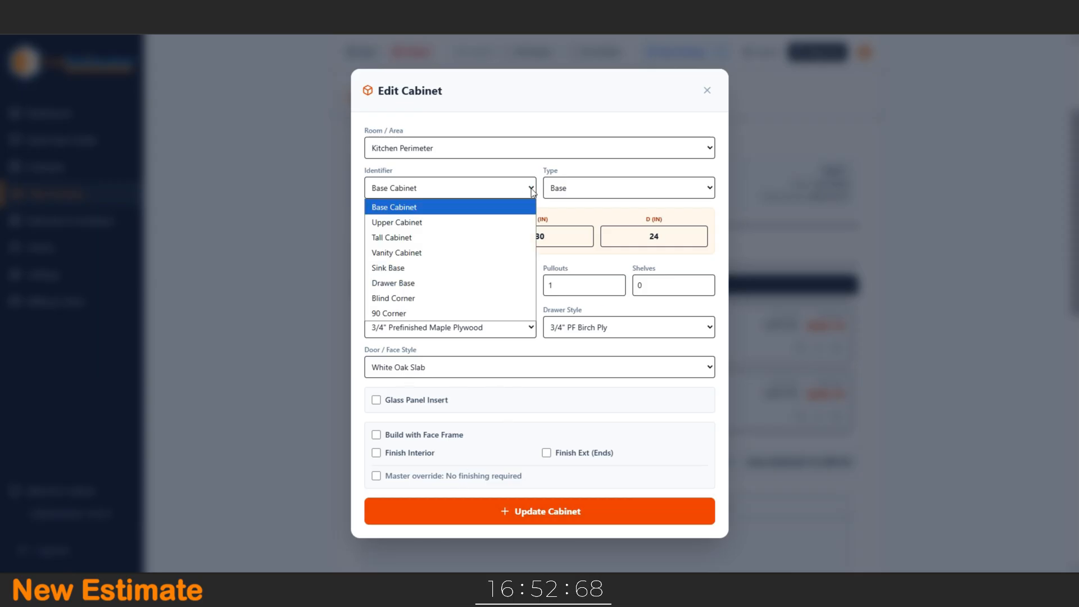
left_click(418, 268)
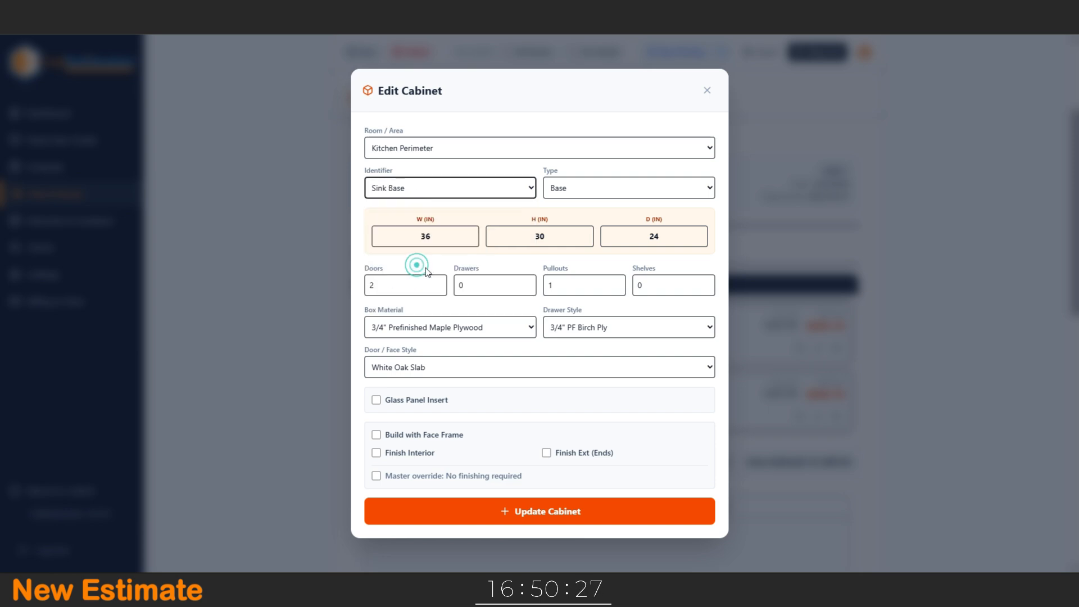
left_click(524, 509)
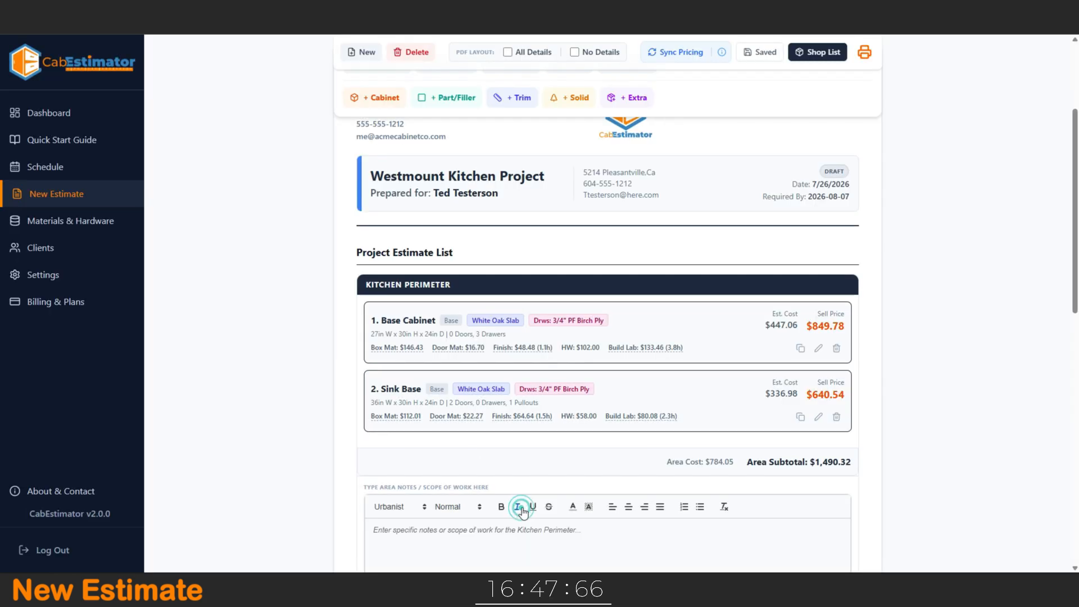
Duplicate the 36-inch Sink Base in the Kitchen Perimeter list and set the copy's width to 23 inches.
left_click(801, 417)
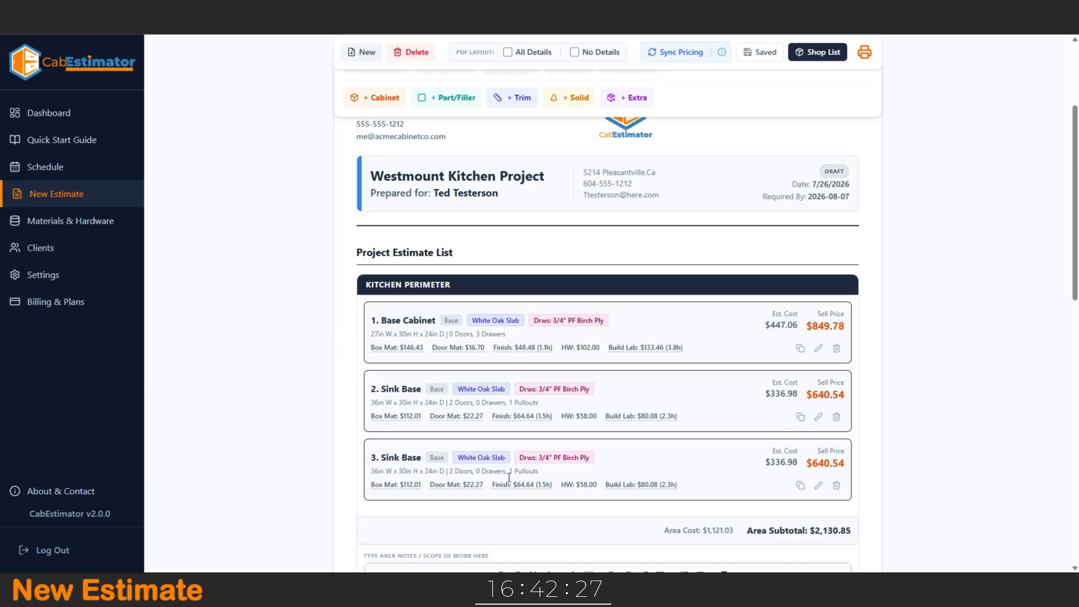
left_click(819, 486)
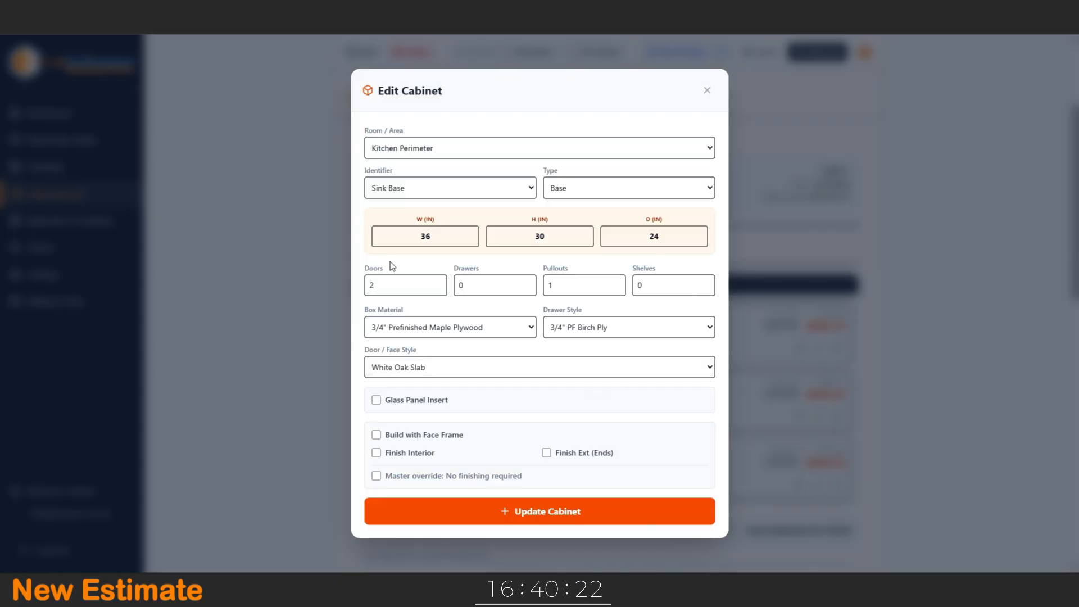
double_click(435, 237)
type("23")
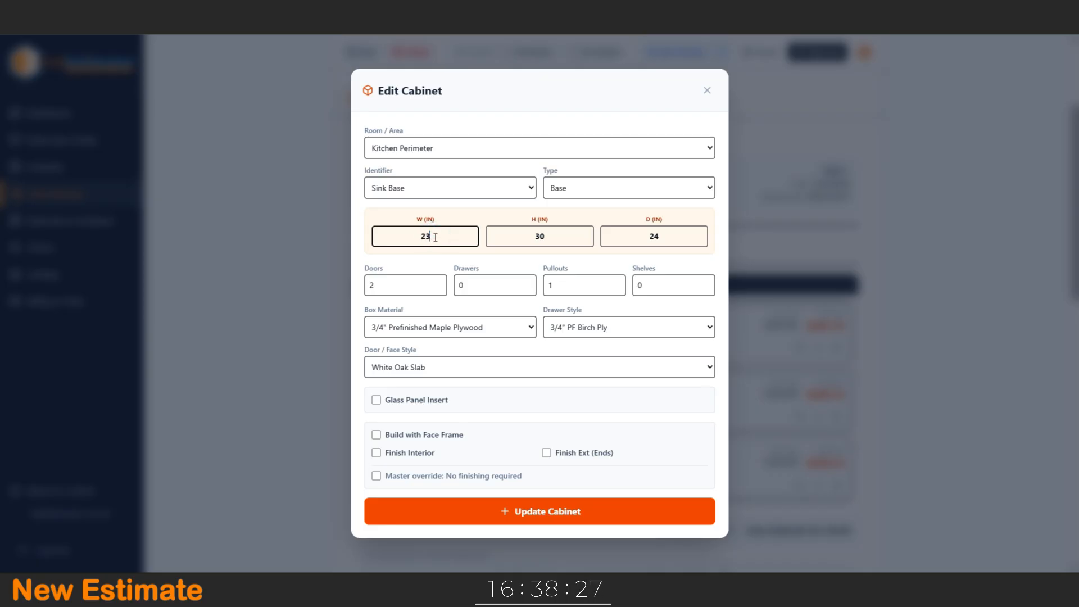
Give the 23-inch copy 3 drawers, 0 doors and 0 pullouts, and save the update.
double_click(526, 284)
type("3")
left_click(437, 287)
left_click(437, 288)
left_click(618, 289)
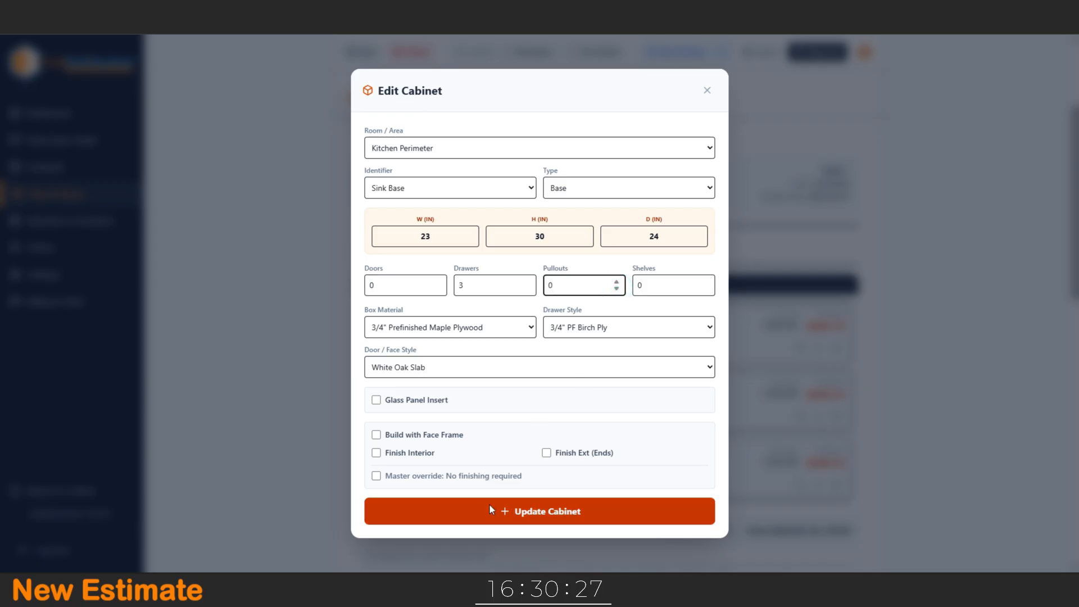
left_click(491, 504)
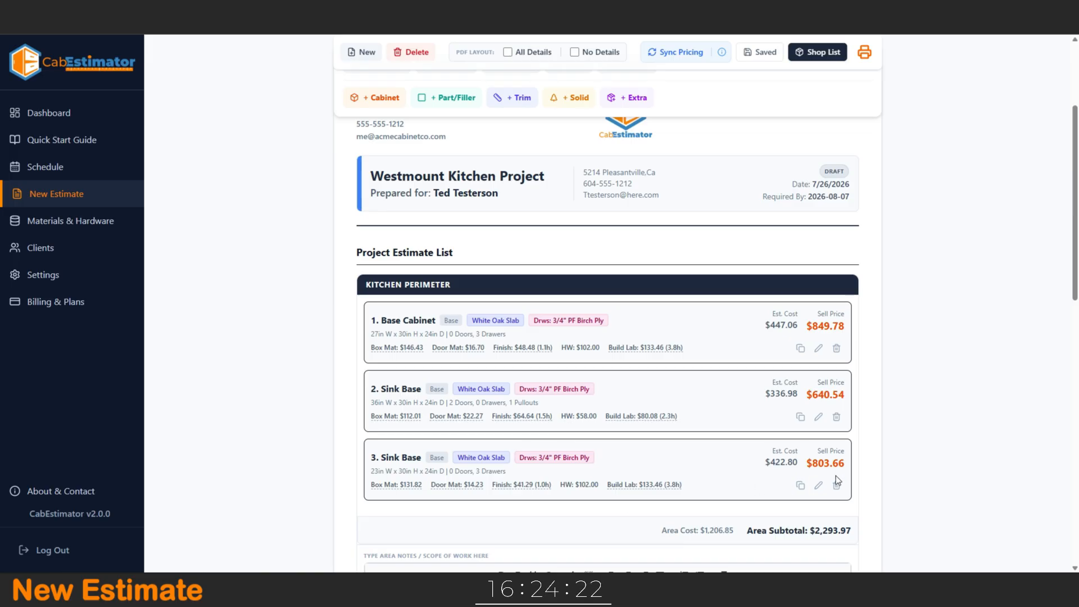
Duplicate the 23-inch three-drawer cabinet, set the copy's width to 17.5 inches and save it.
left_click(800, 486)
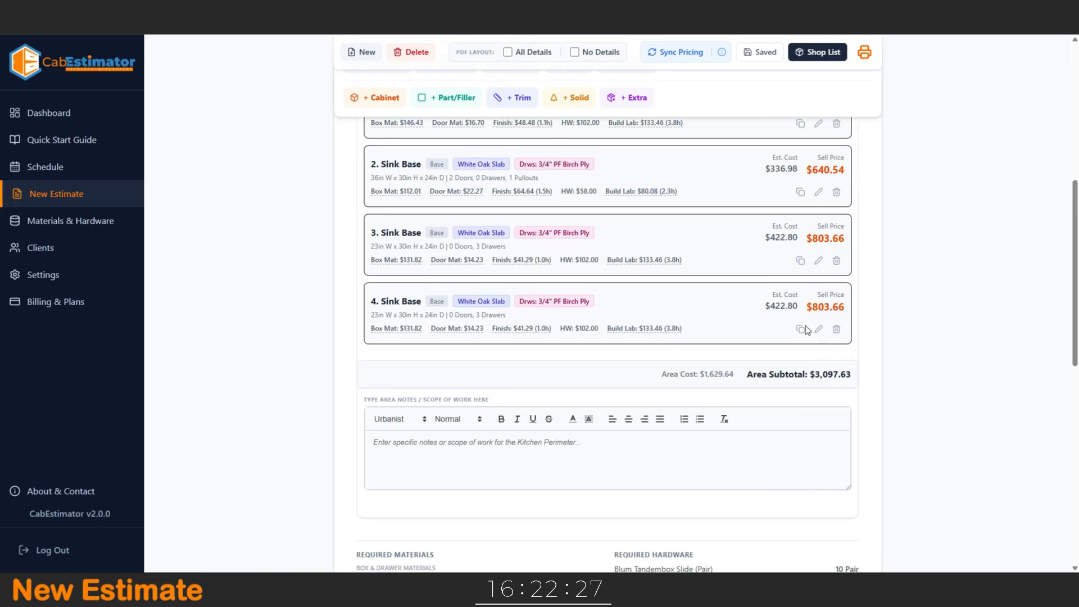
left_click(818, 329)
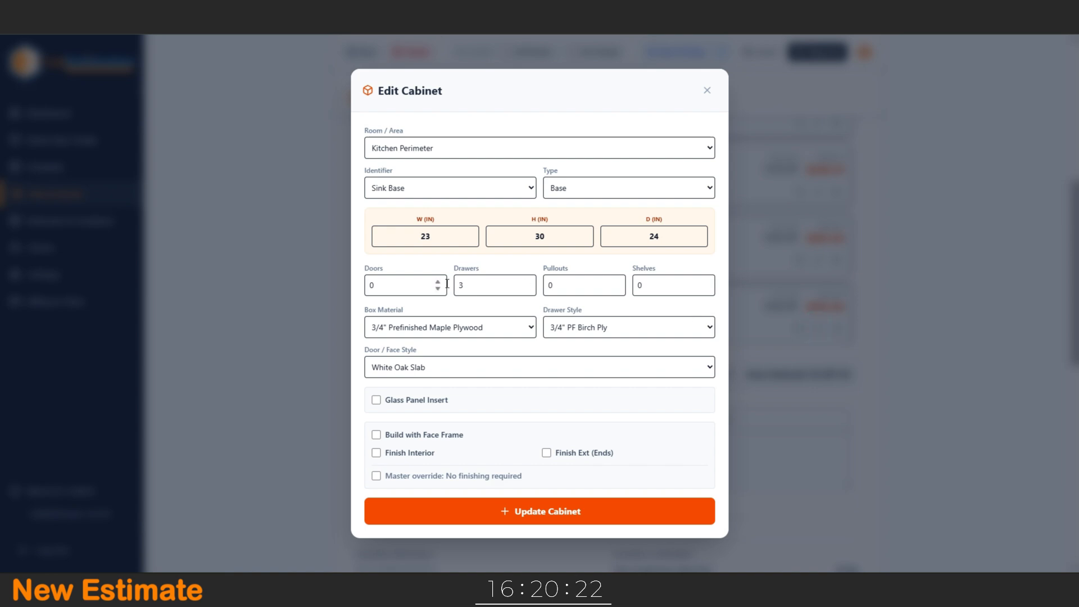
double_click(436, 237)
type("17")
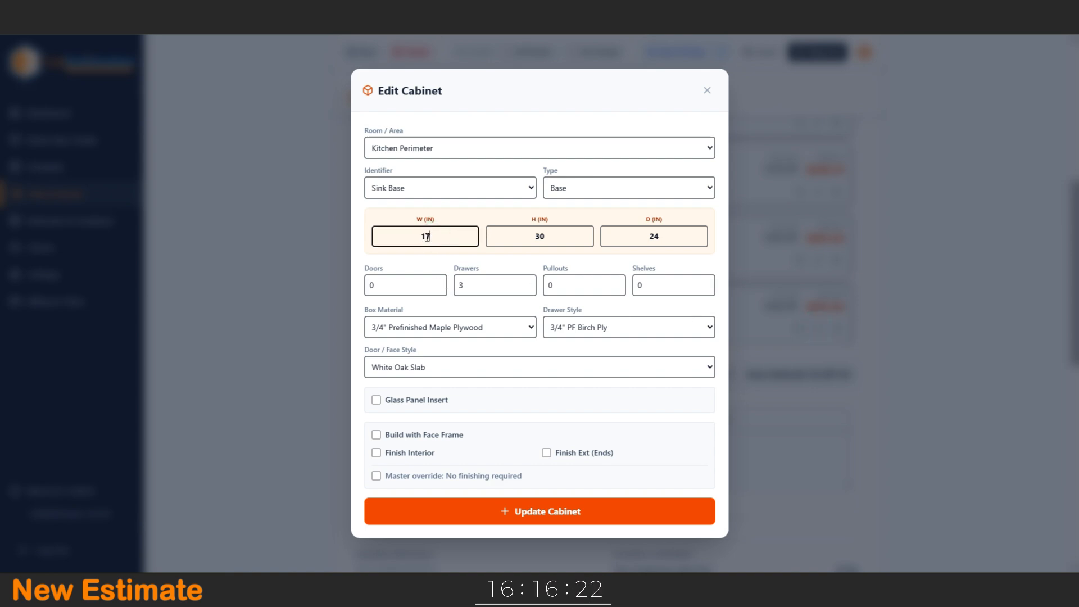
type(".5")
left_click(535, 510)
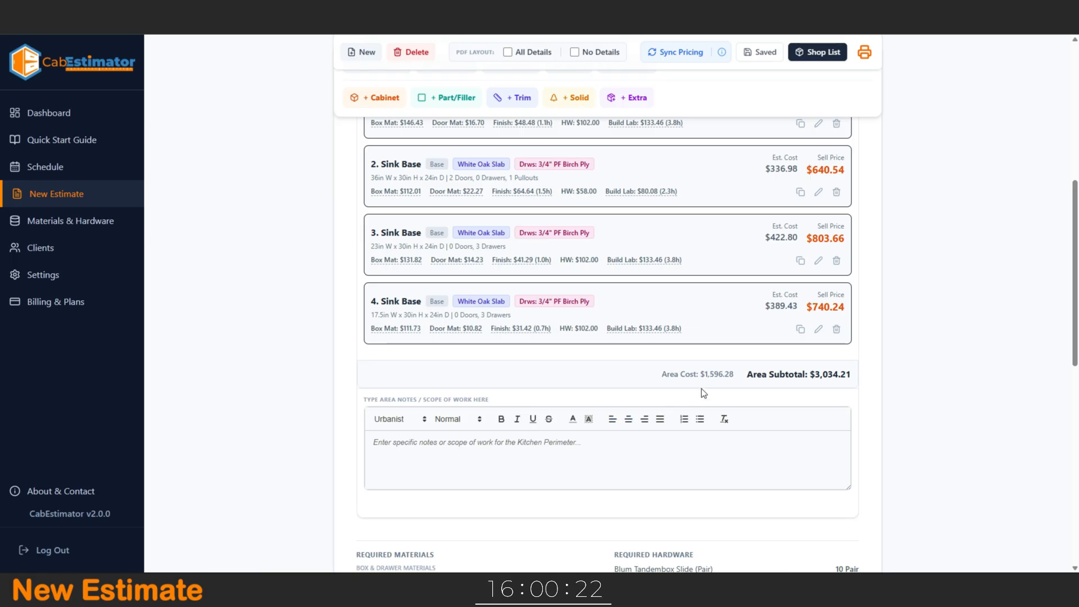
Duplicate the 17.5-inch drawer cabinet and change the copy's identifier to Upper Cabinet and its type to Upper.
left_click(800, 330)
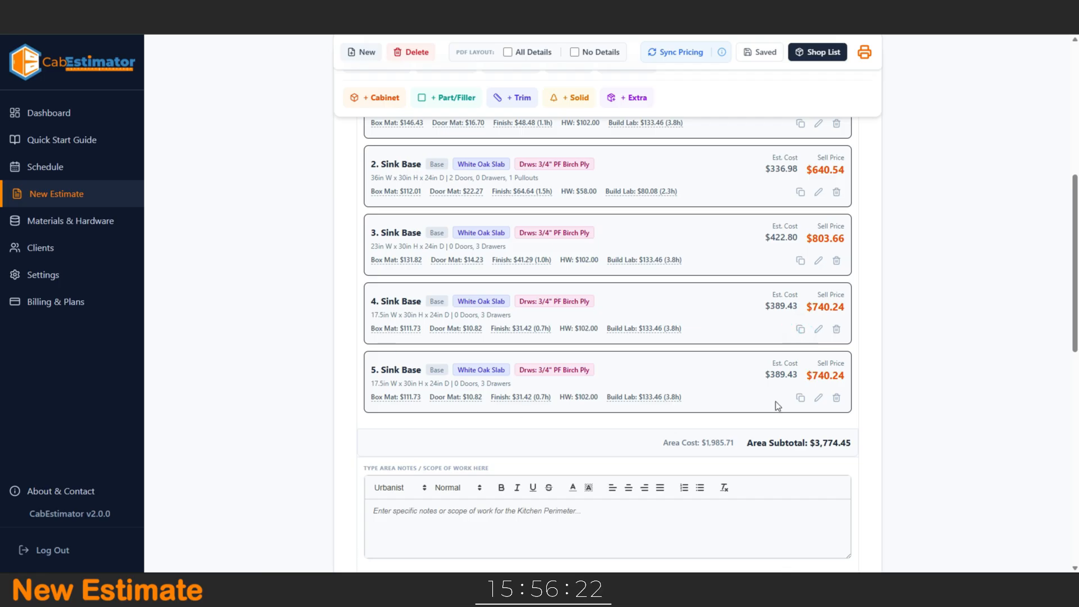
left_click(818, 398)
left_click(412, 192)
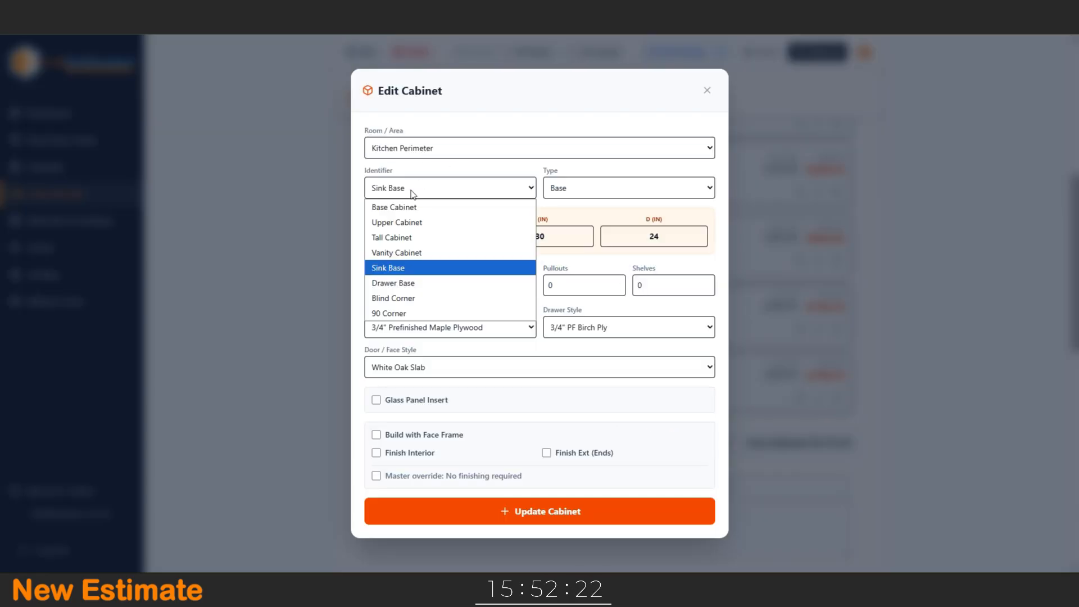
left_click(410, 222)
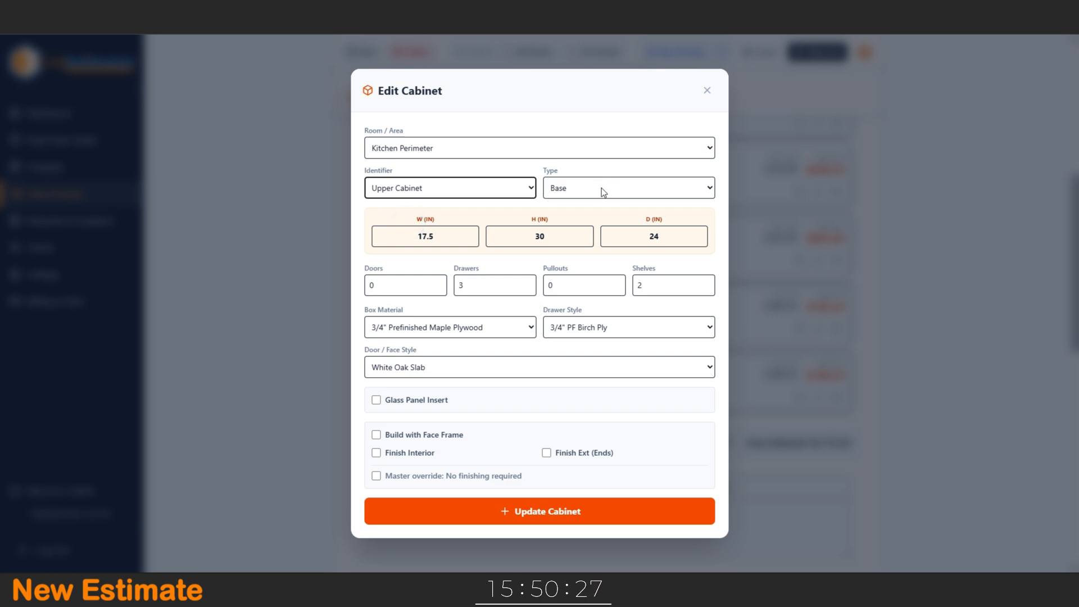
left_click(602, 188)
left_click(580, 223)
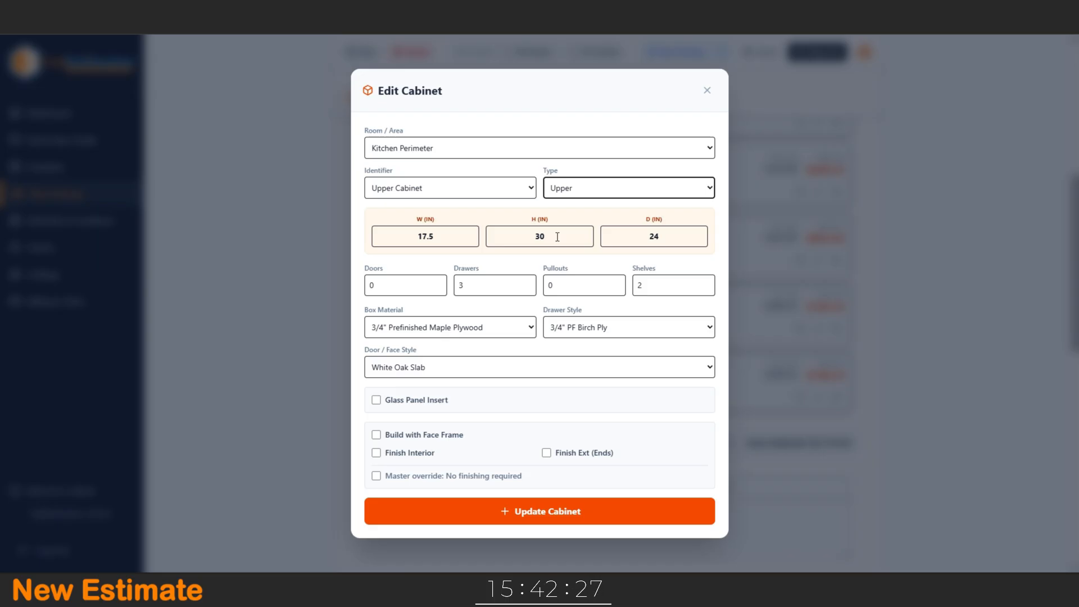
Set the upper cabinet's size to 30 inches wide, 18 inches high and 13 inches deep.
double_click(557, 237)
type("18")
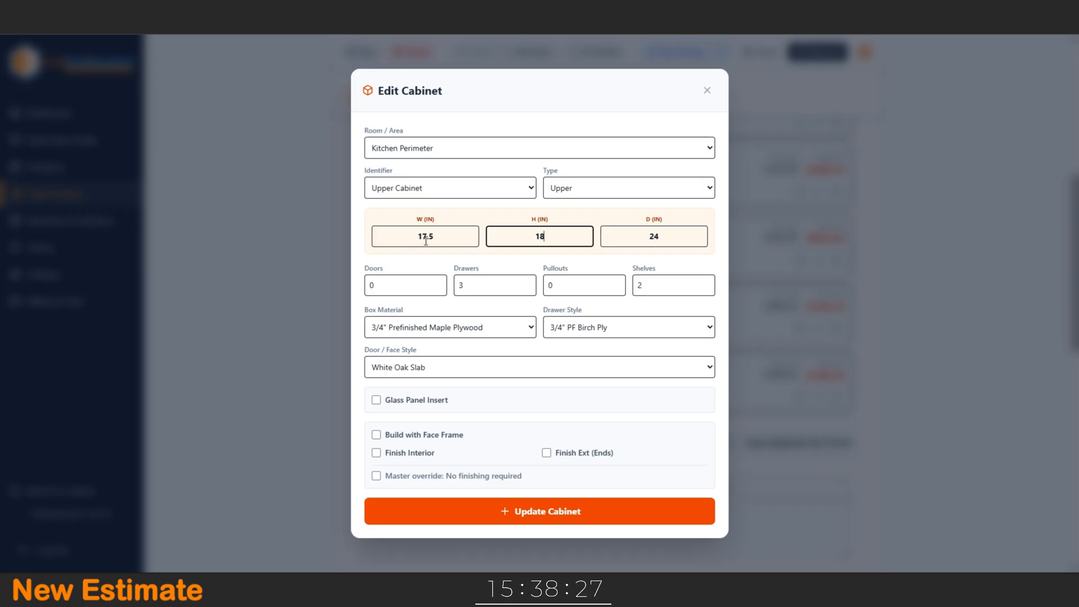
double_click(436, 237)
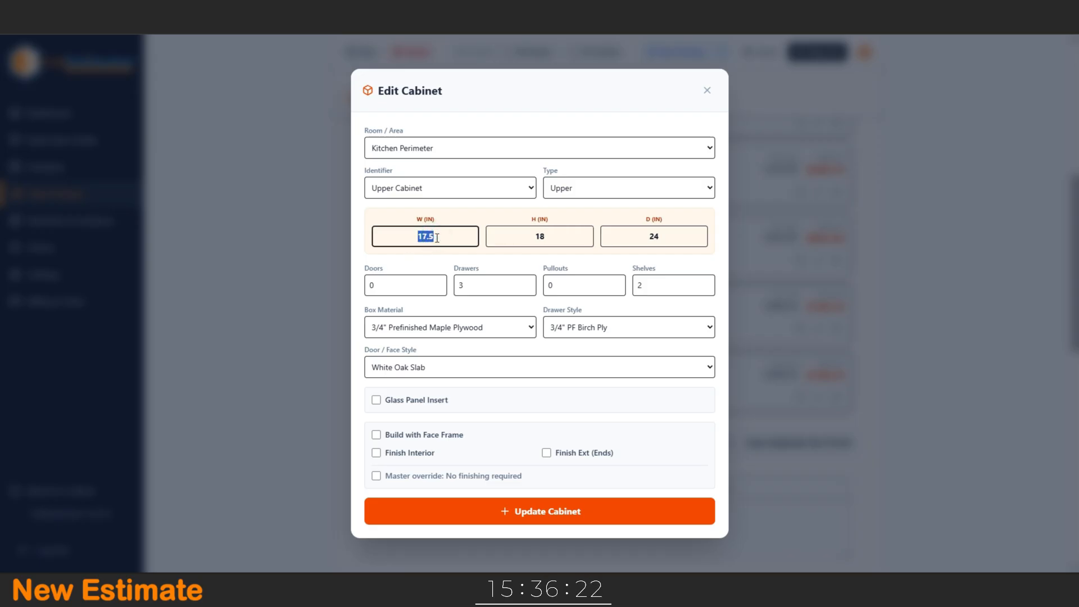
type("30")
double_click(669, 237)
type("13")
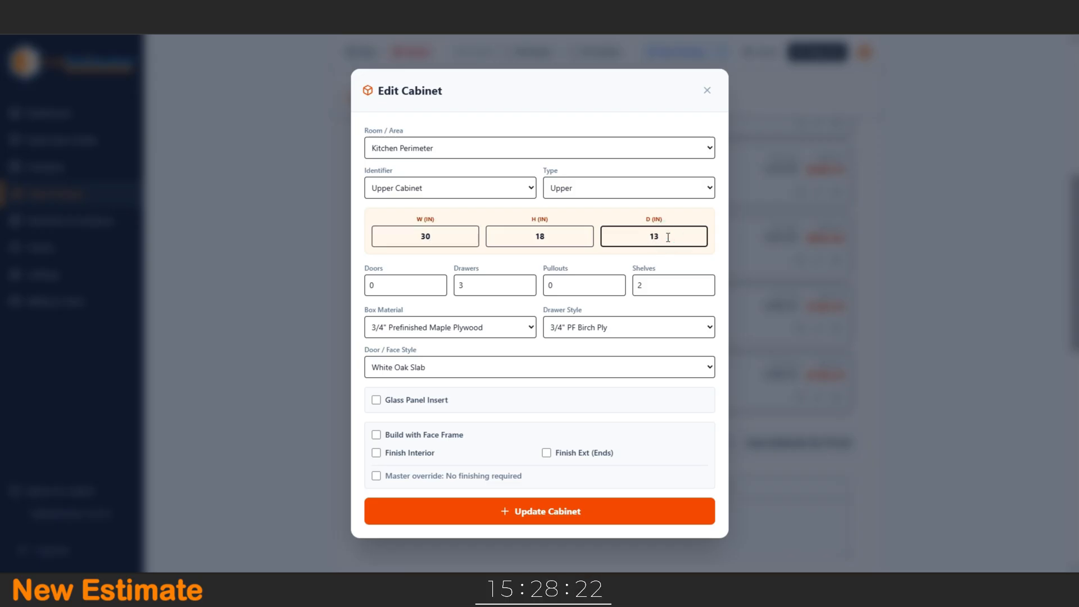
Give the upper cabinet 0 drawers, 2 doors and 1 shelf, and save the update.
left_click(528, 289)
left_click(528, 288)
left_click(528, 288)
left_click(437, 282)
left_click(438, 282)
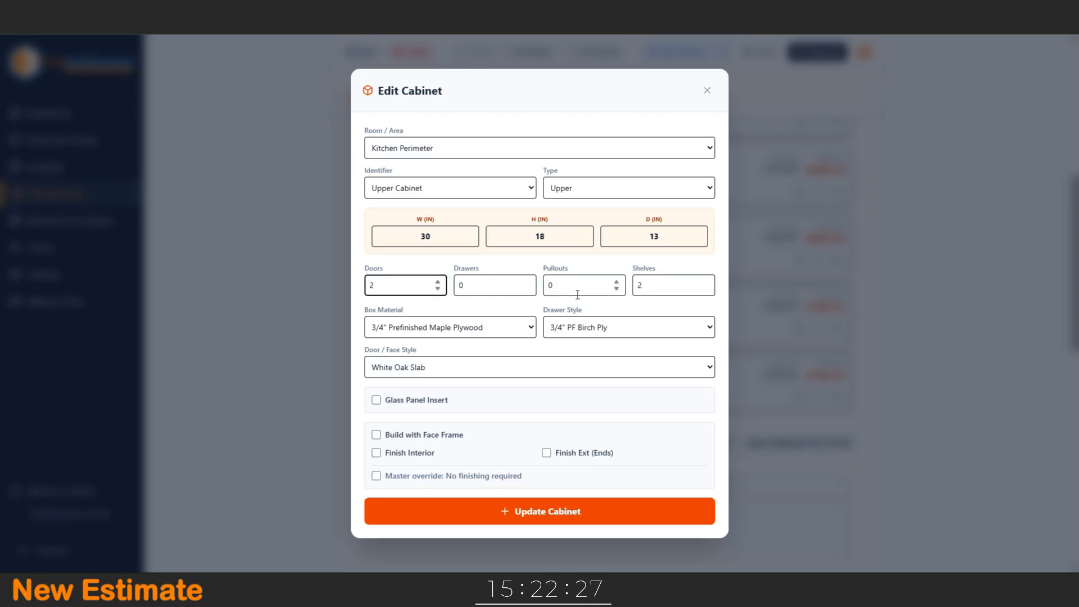
left_click(706, 289)
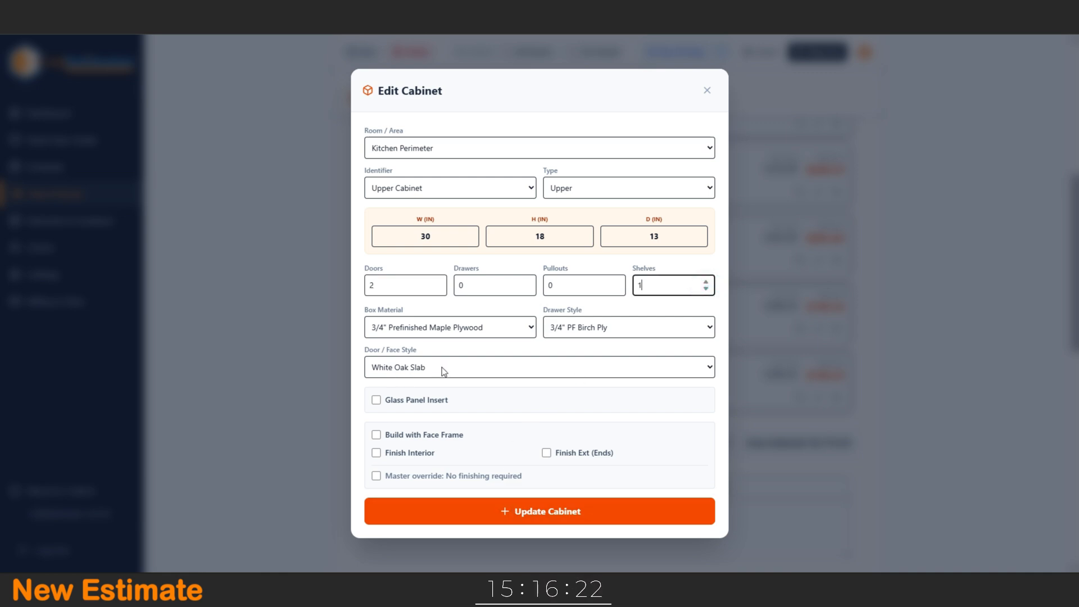
left_click(478, 518)
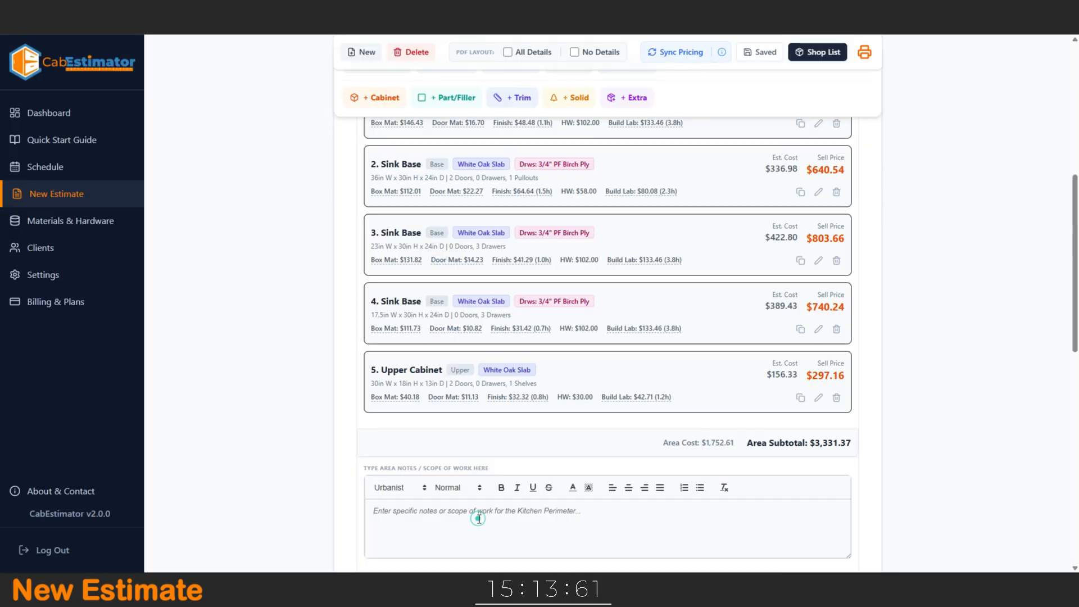
Duplicate the 30-inch upper cabinet, set the copy's width to 30.5 inches and save it.
left_click(801, 399)
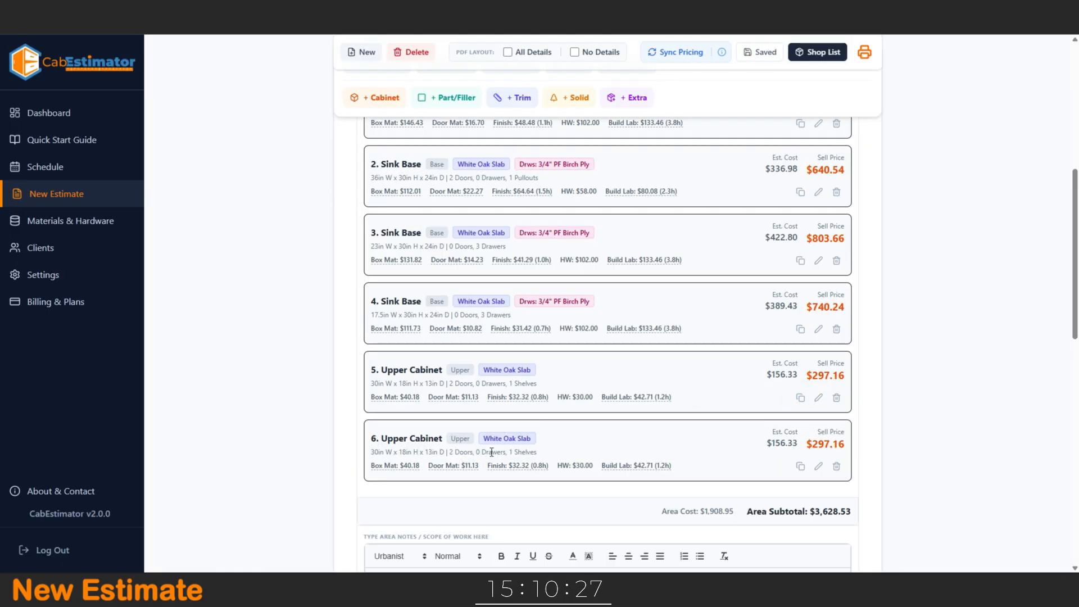
left_click(818, 467)
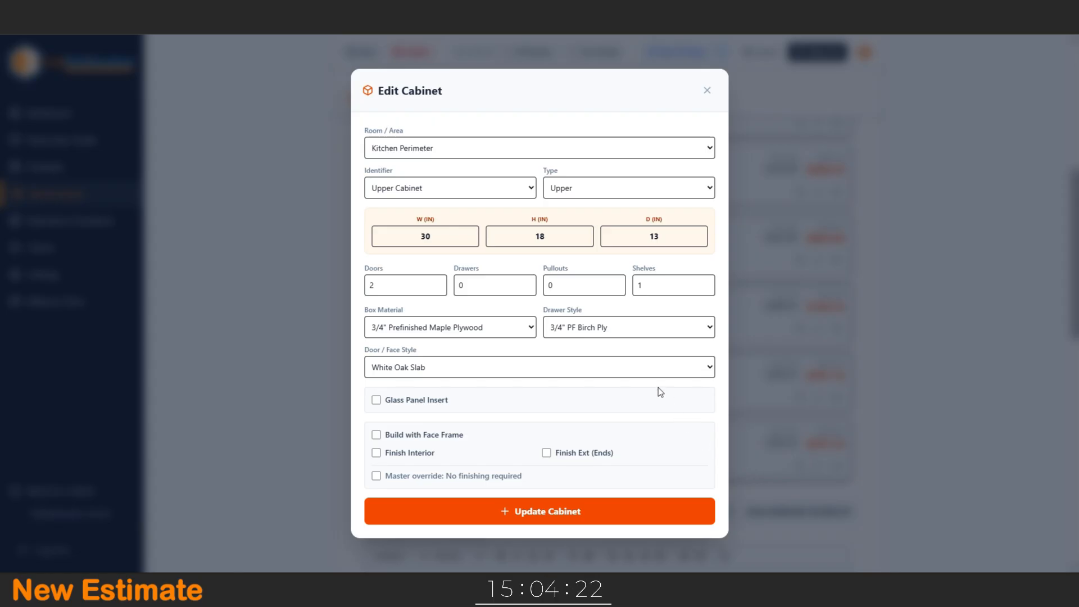
double_click(435, 237)
left_click(435, 236)
type(".5")
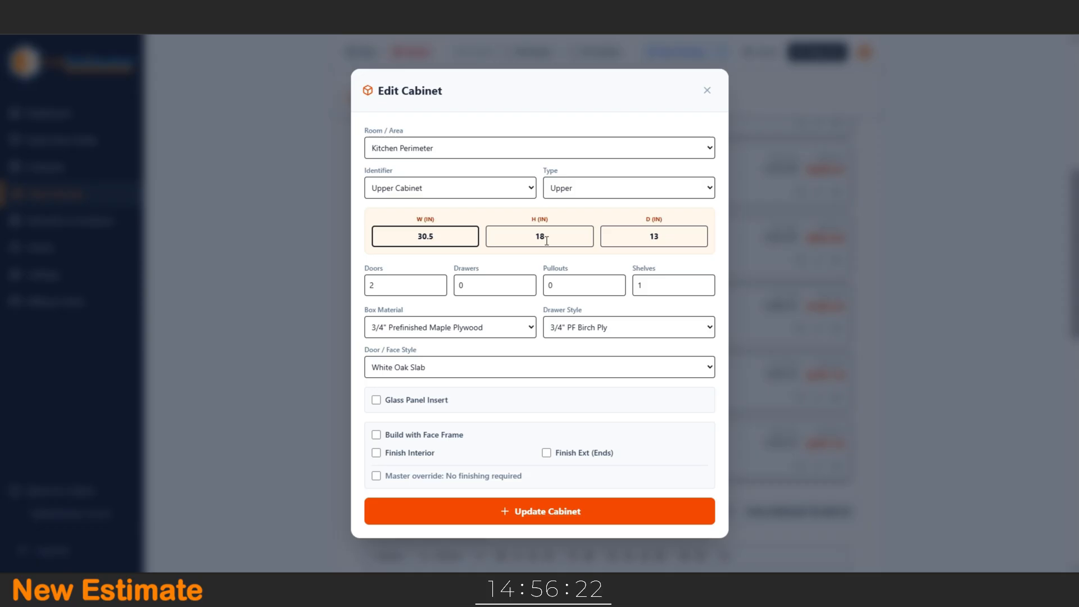
left_click(536, 513)
Duplicate the 30.5-inch upper cabinet and set the copy's shelves to 2.
scroll(774, 451, "down", 3)
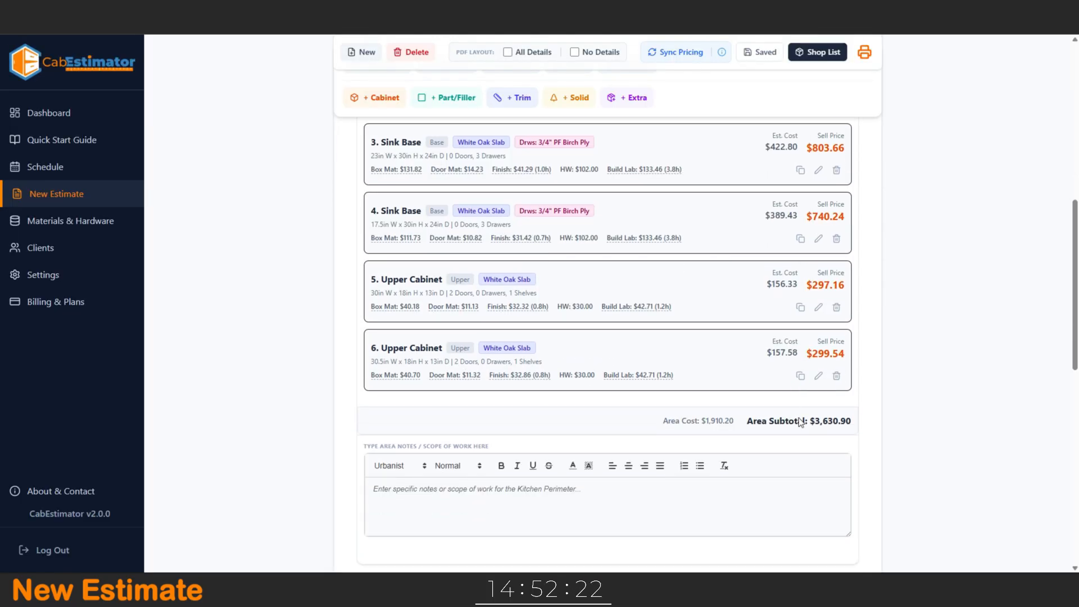
left_click(801, 353)
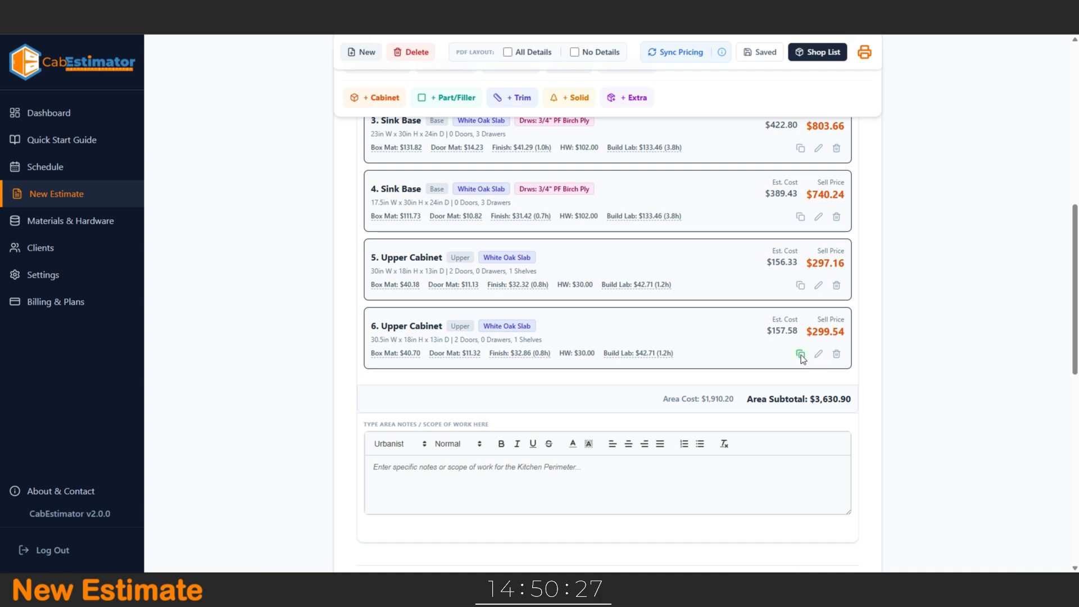
left_click(818, 422)
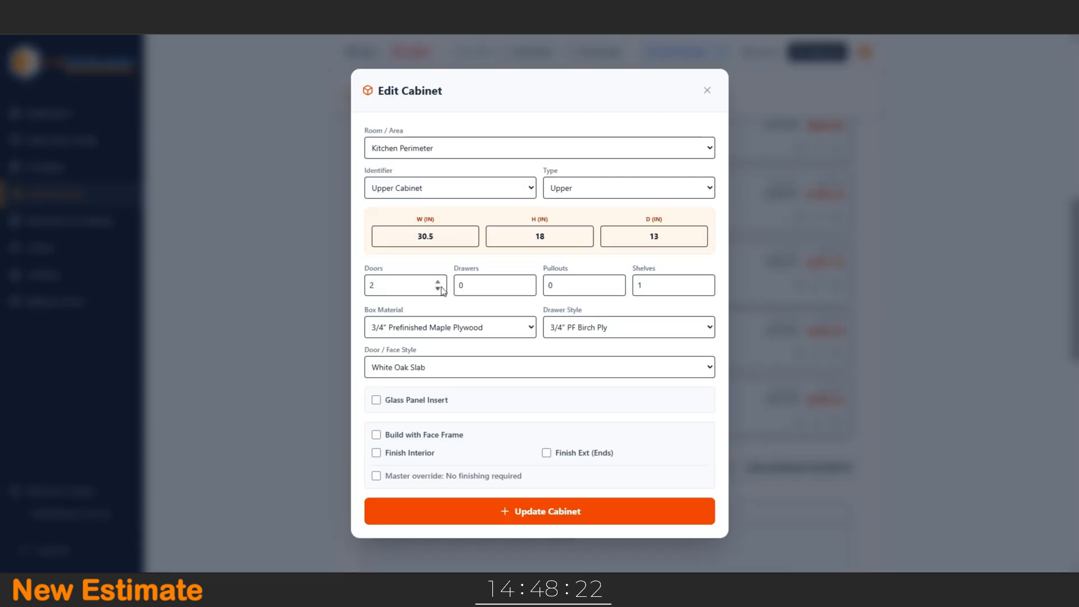
left_click(706, 283)
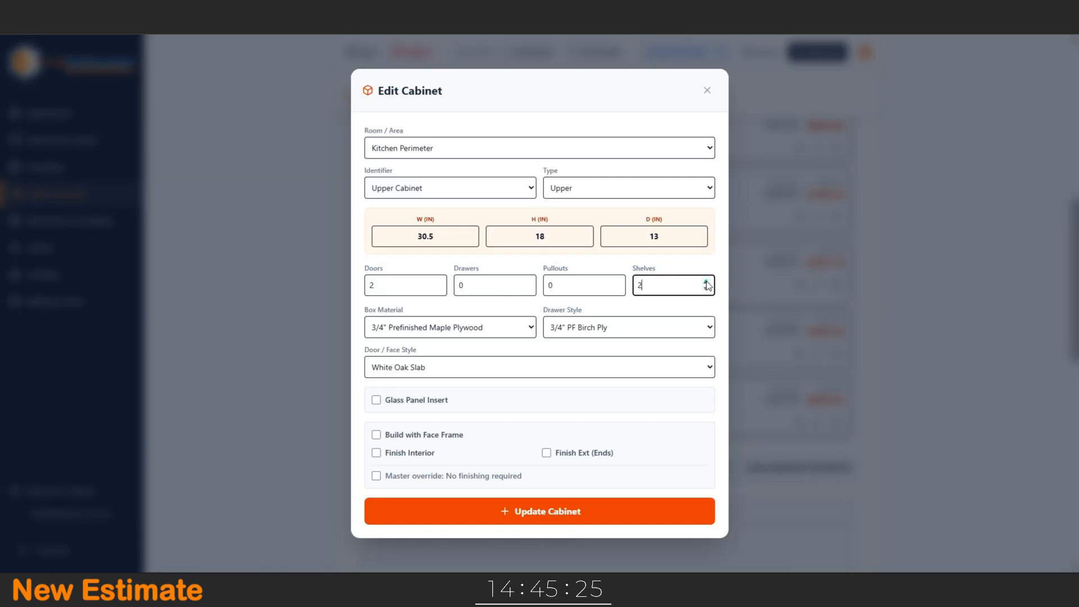
Set the copied upper cabinet's width to 17.5 inches and height to 36 inches, and save the update.
double_click(441, 239)
type("36")
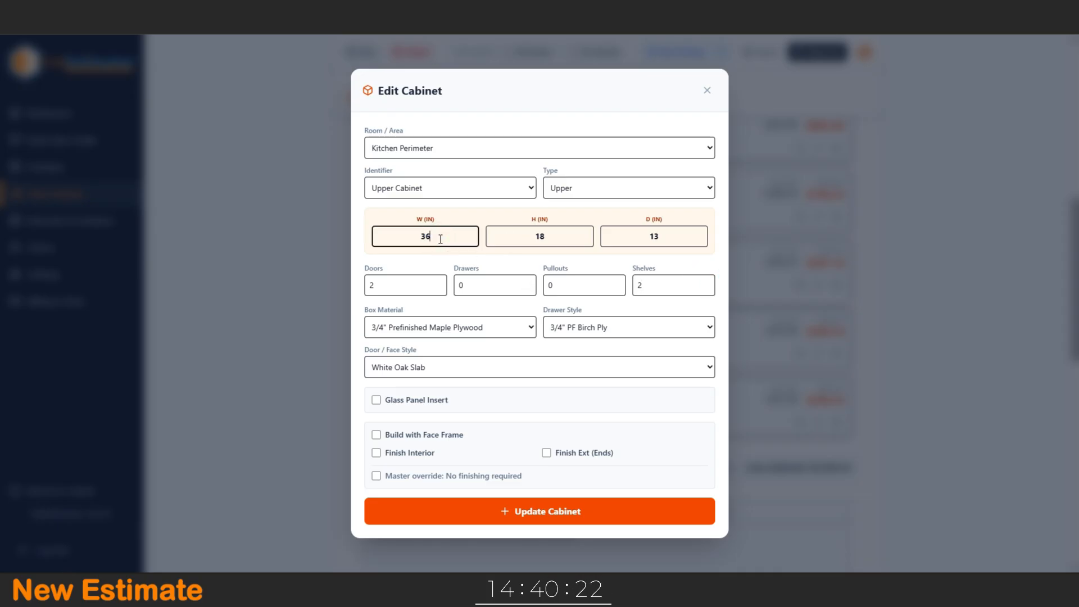
key("BackSpace")
key("BackSpace")
double_click(554, 239)
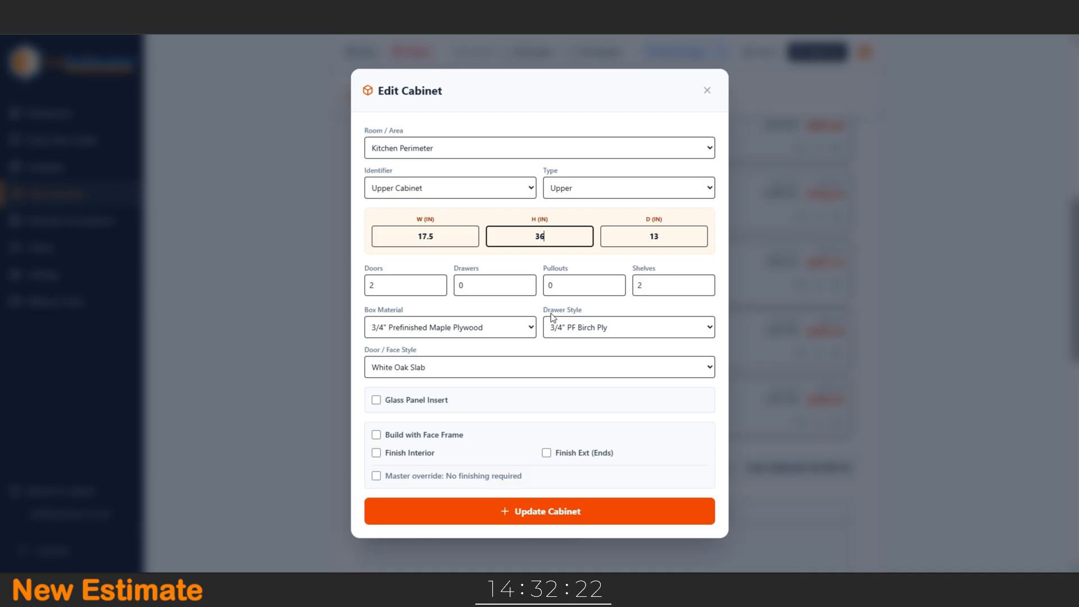
left_click(507, 511)
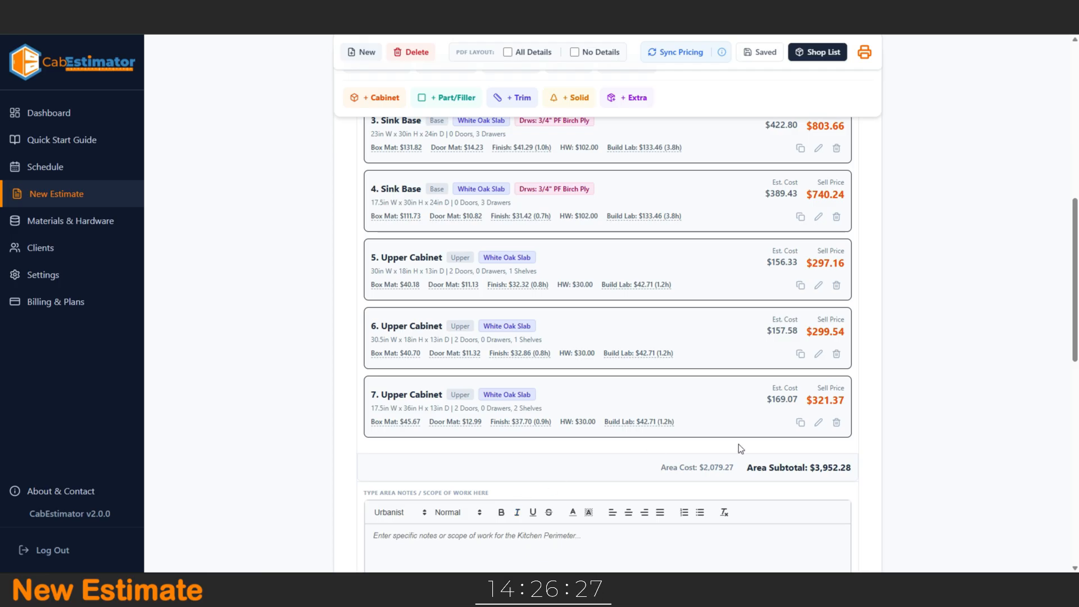
Duplicate the 17.5-inch upper cabinet and set the copy's width to 27 inches.
left_click(800, 423)
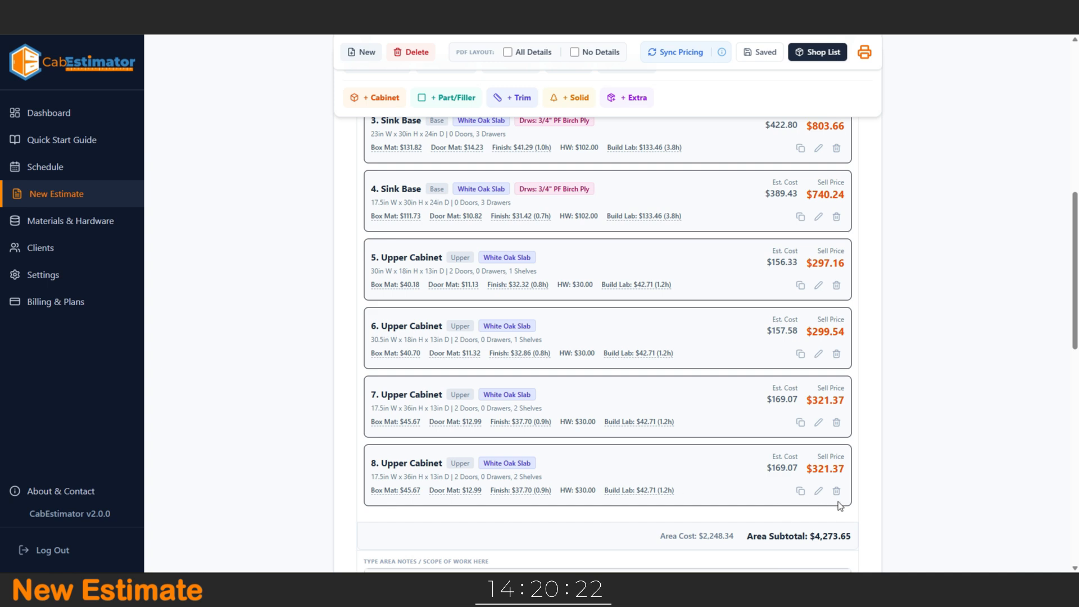
left_click(819, 491)
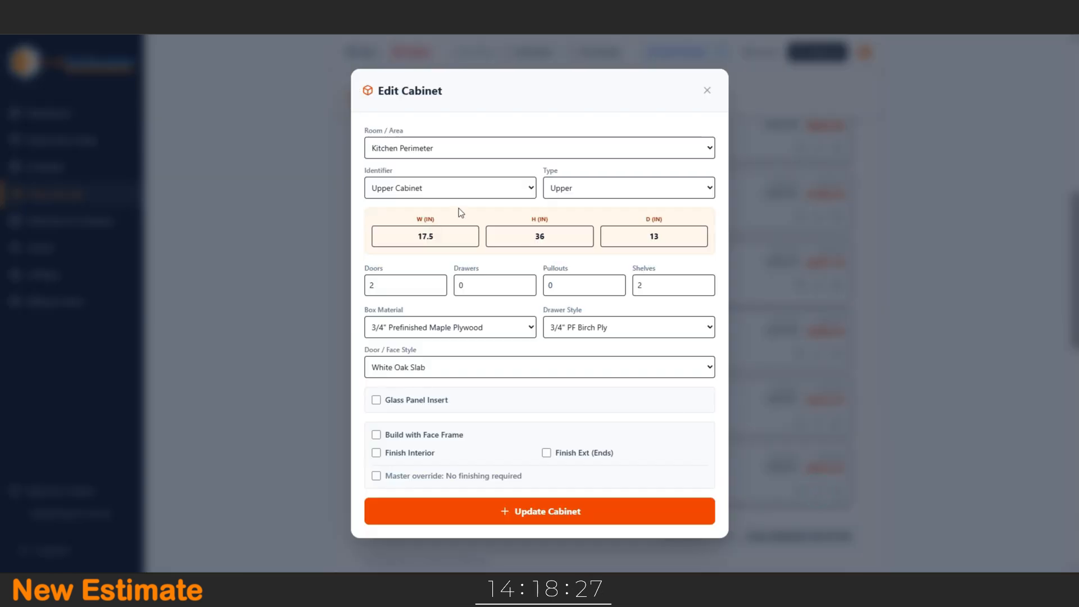
double_click(450, 239)
type("27")
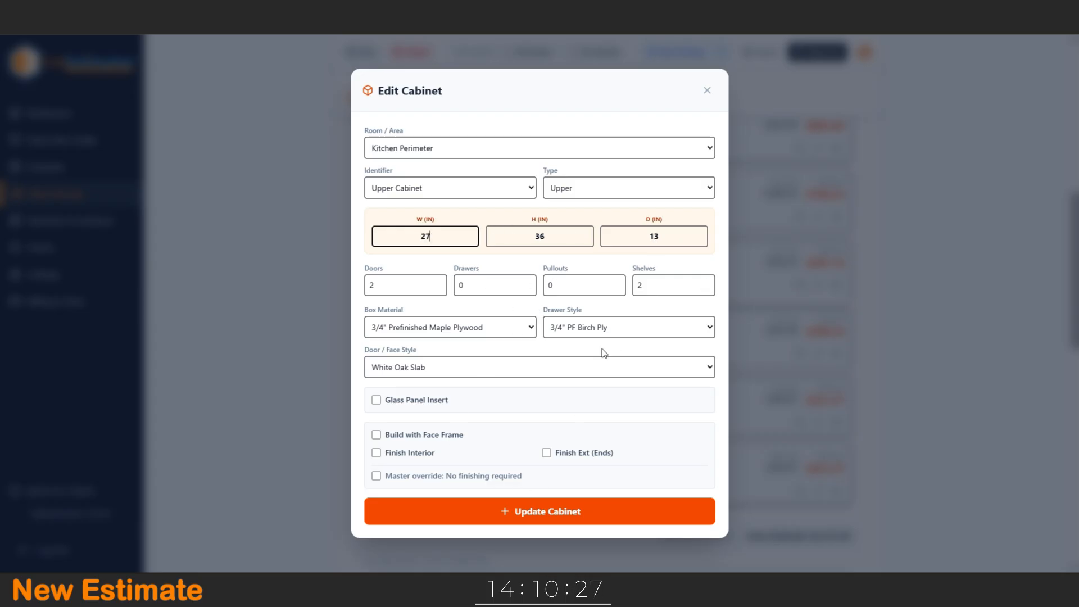
Save the 27-inch upper cabinet, duplicate it, and save the copy with its width set to 36 inches.
left_click(485, 514)
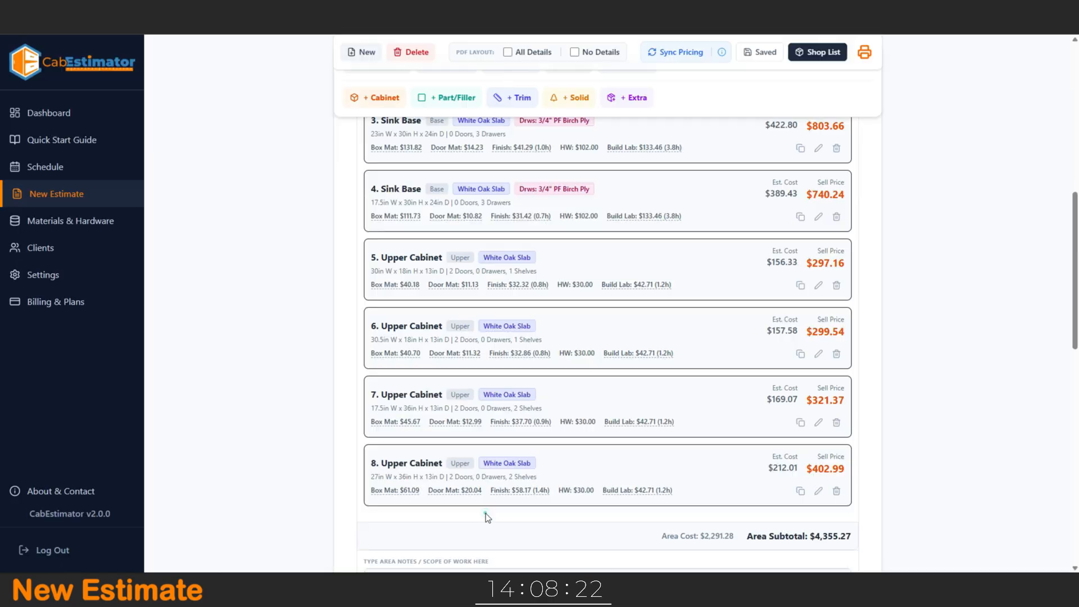
left_click(801, 491)
scroll(617, 371, "down", 4)
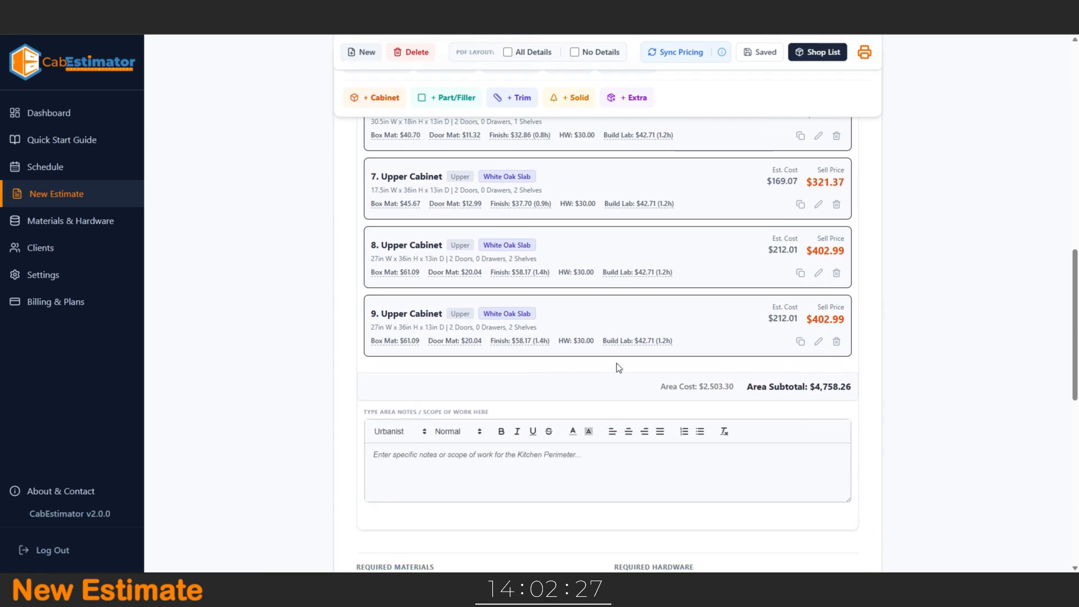
left_click(817, 336)
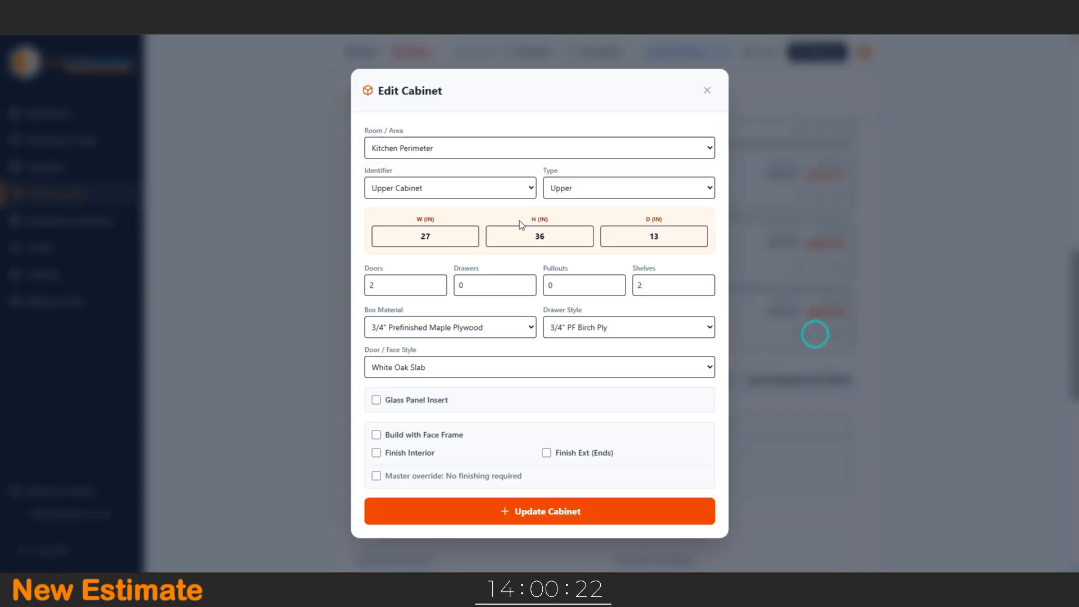
double_click(426, 237)
type("36")
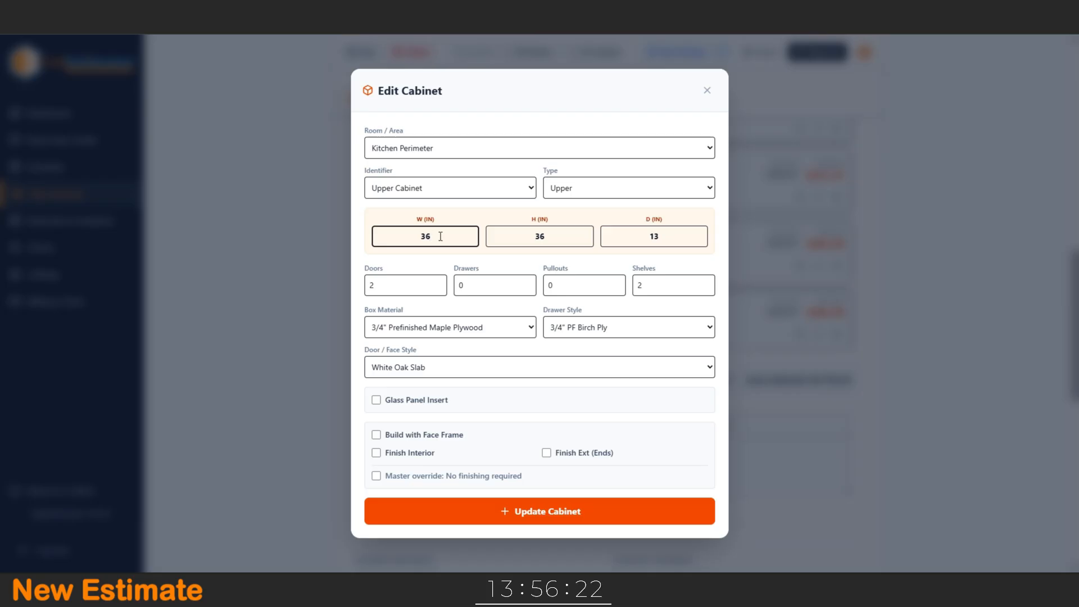
left_click(488, 518)
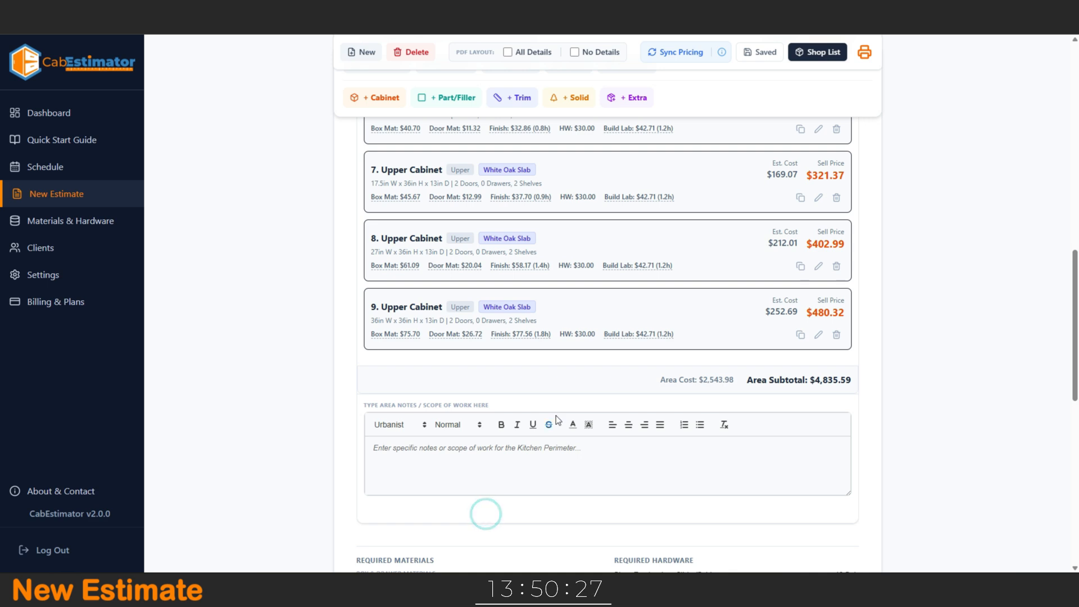
Duplicate the 36-inch-wide upper cabinet, set the copy's width to 23 inches and save the update.
left_click(800, 335)
left_click(818, 403)
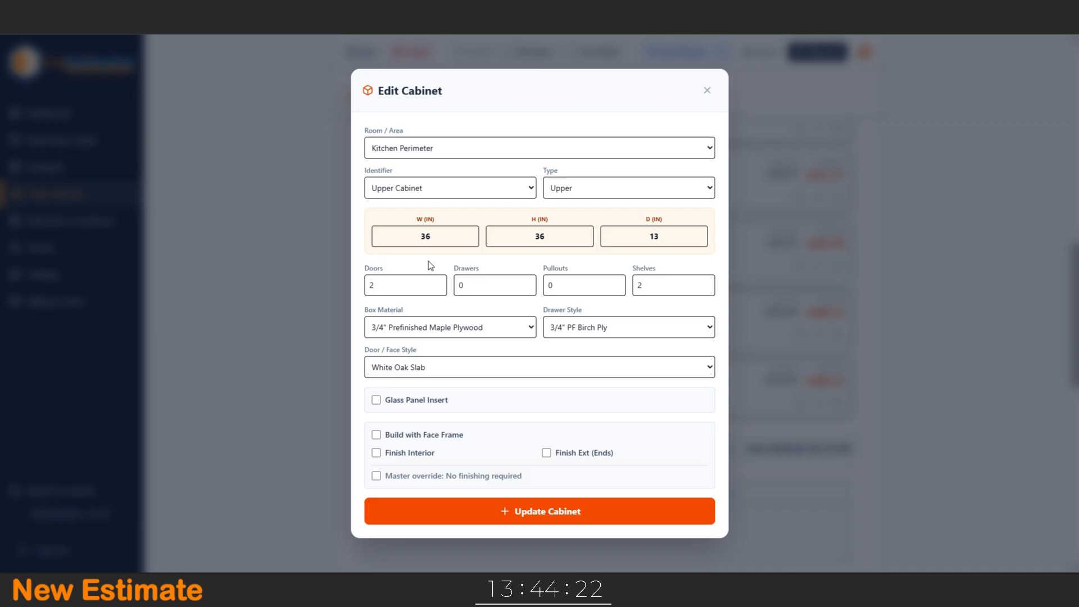
double_click(433, 239)
type("23")
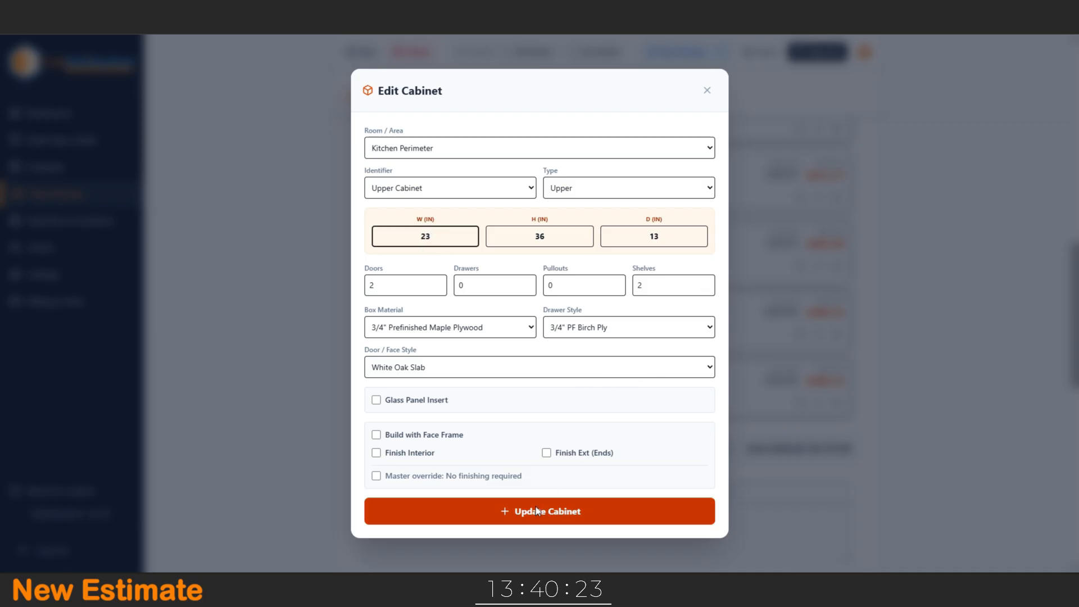
left_click(618, 511)
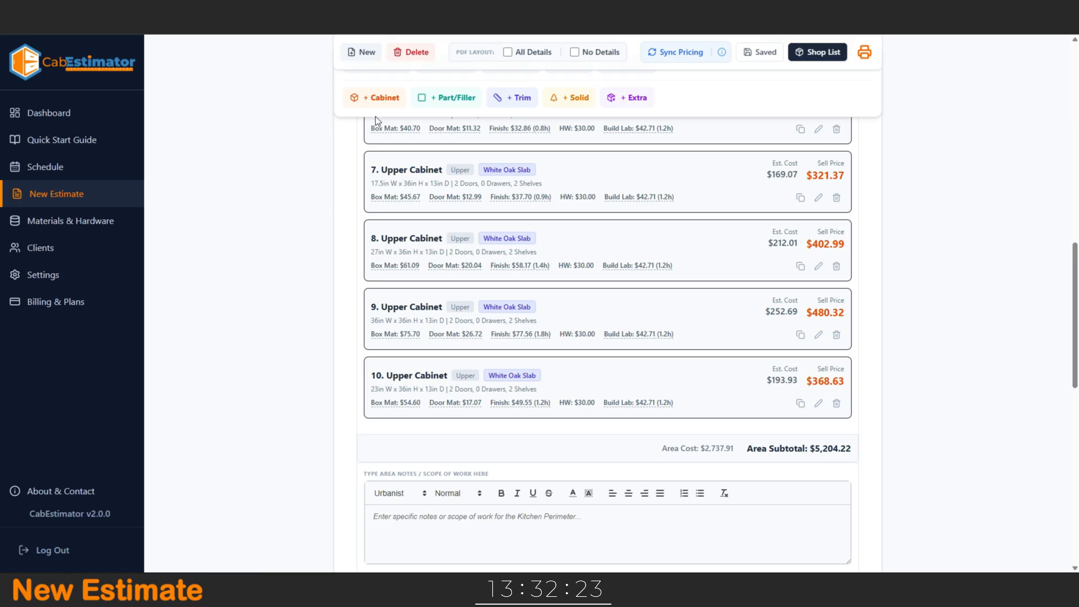
Add a base gable to the Kitchen Perimeter, 0.75 inches wide, in 3/4" White Oak Veneer.
scroll(458, 125, "up", 2)
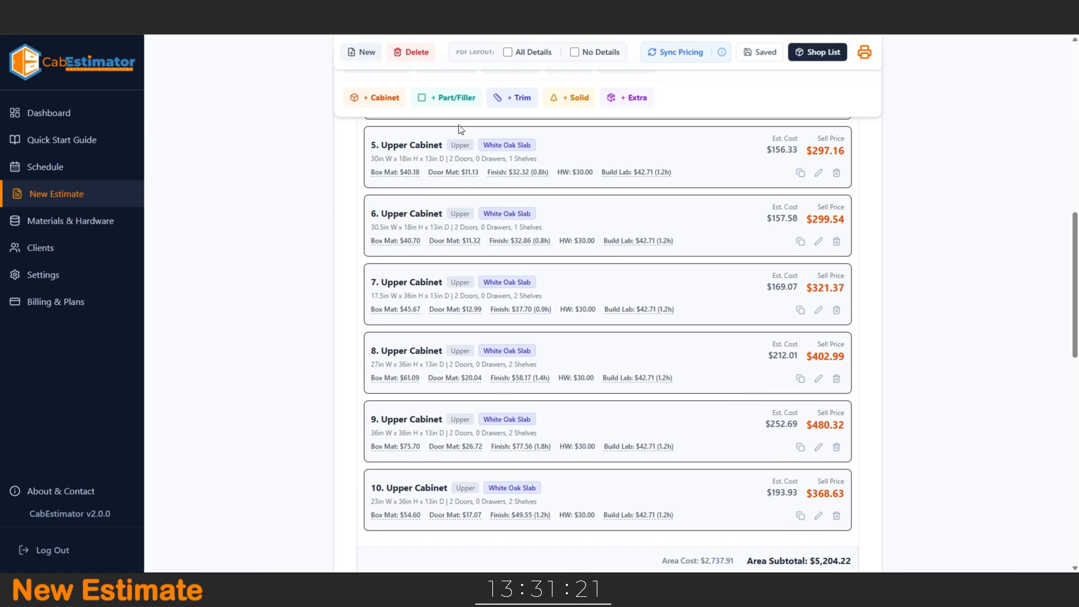
left_click(450, 96)
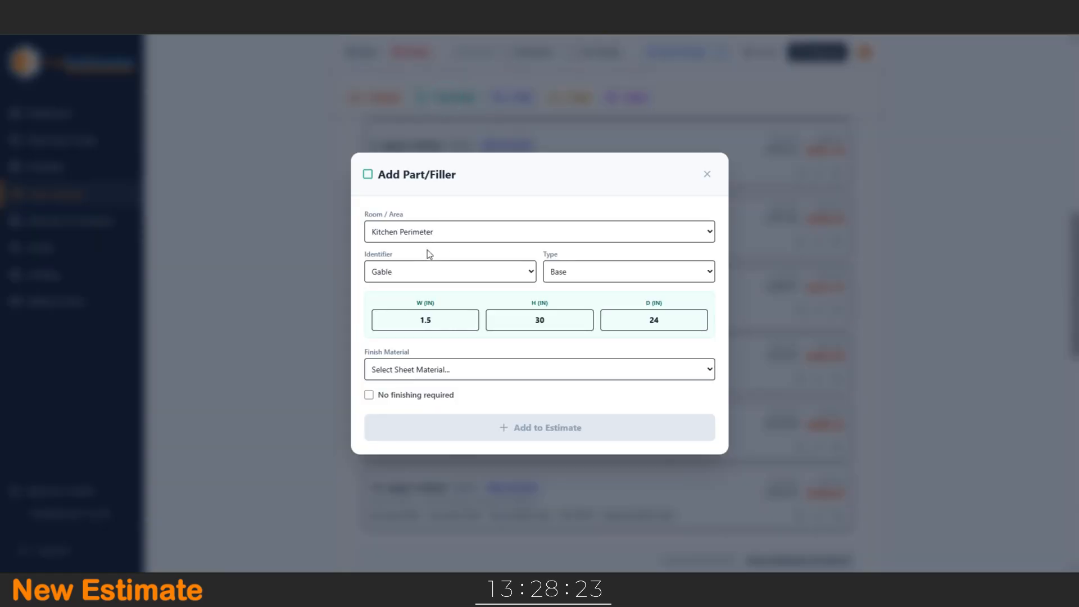
double_click(433, 321)
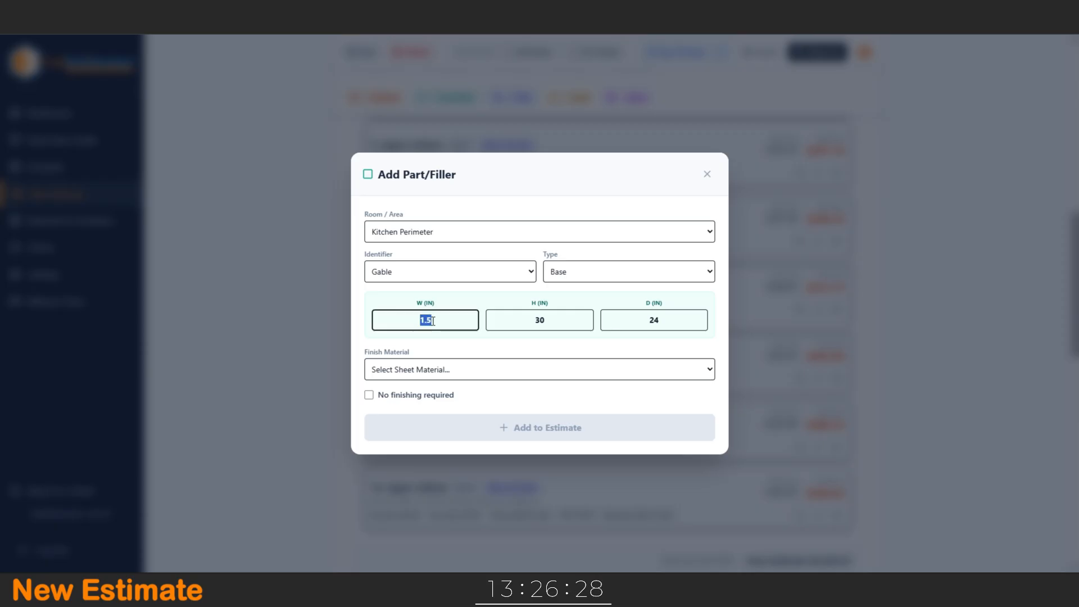
type(".7")
left_click(706, 370)
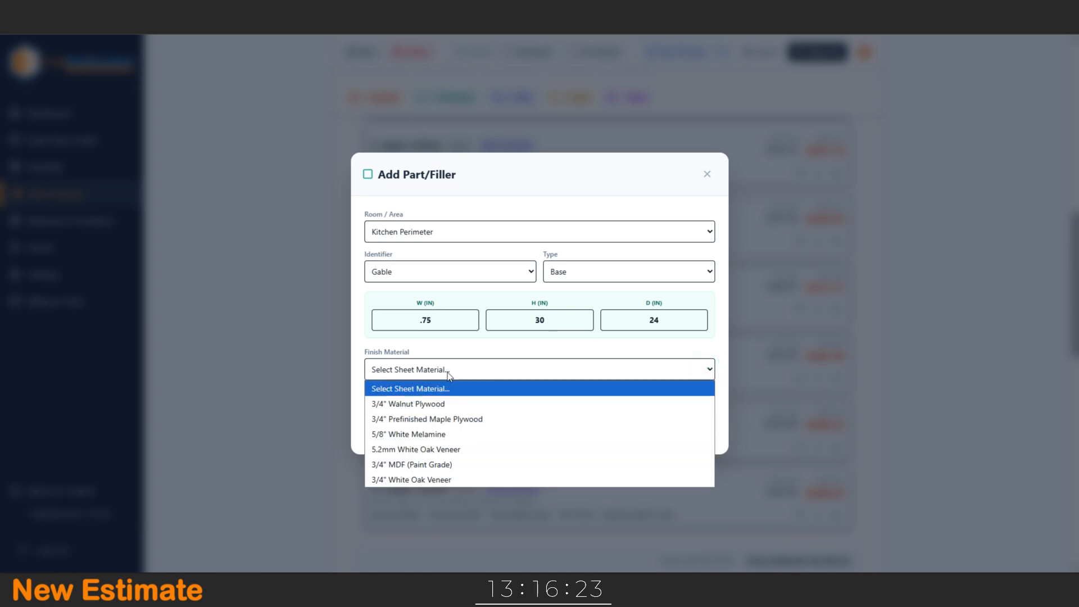
left_click(432, 480)
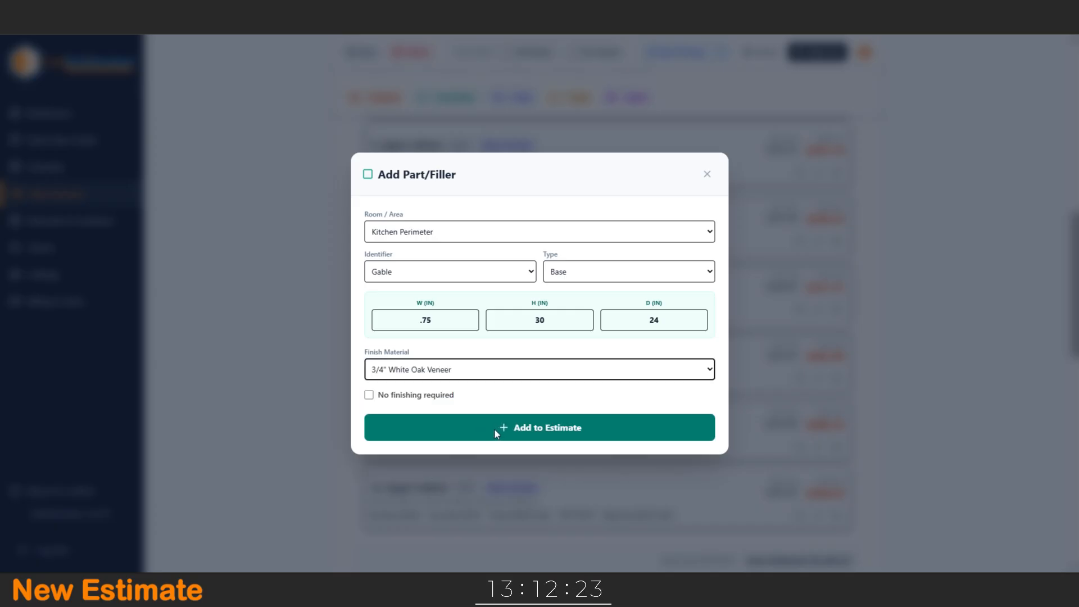
left_click(495, 430)
Duplicate the gable, set the copy's depth to 14 inches and height to 18 inches, and save the update.
scroll(652, 372, "down", 3)
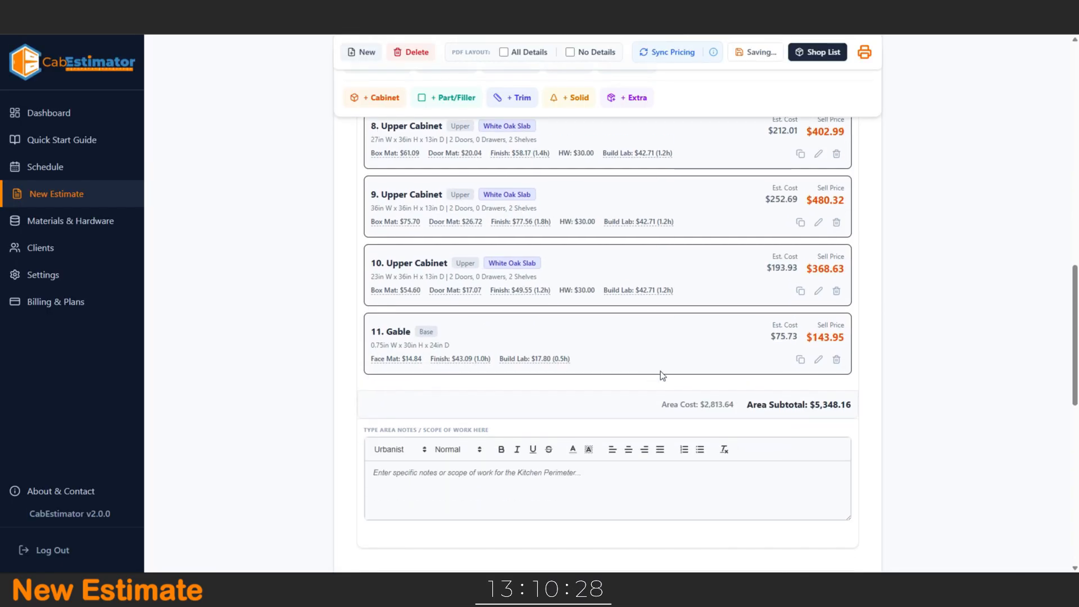
left_click(801, 360)
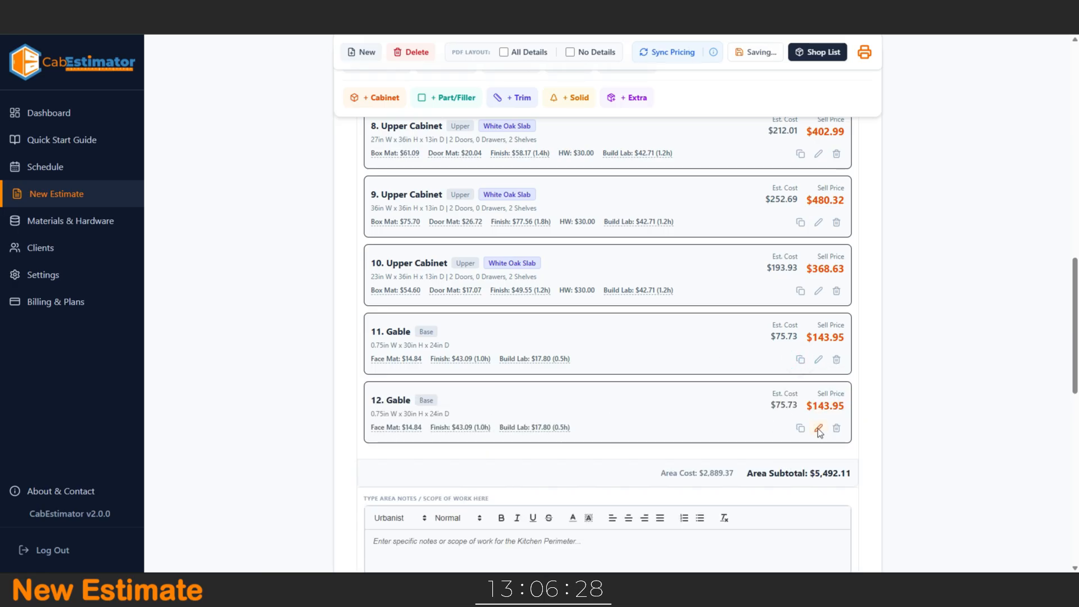
left_click(819, 429)
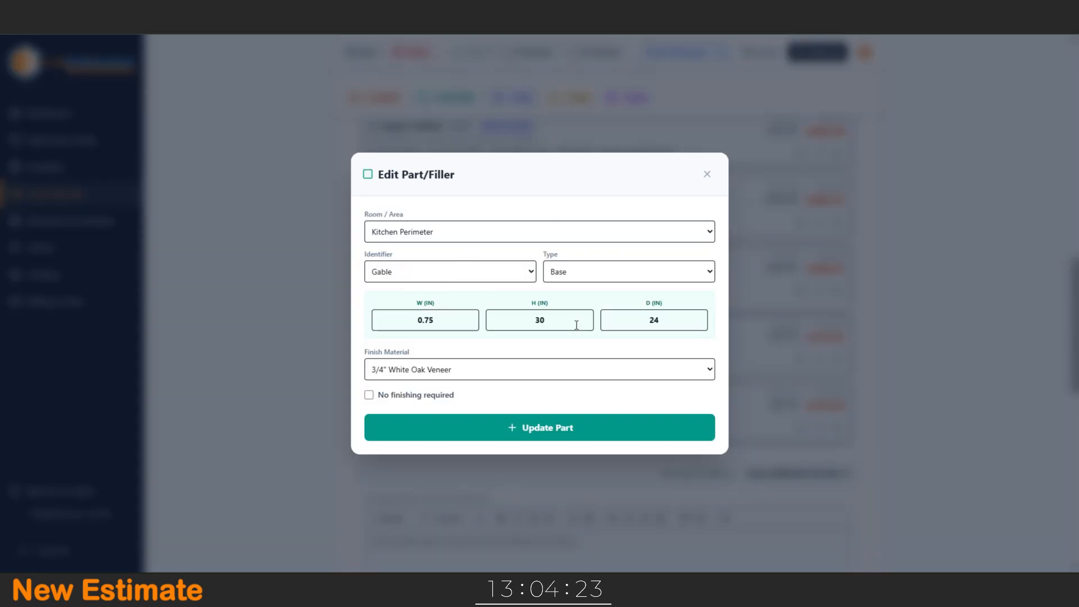
double_click(657, 320)
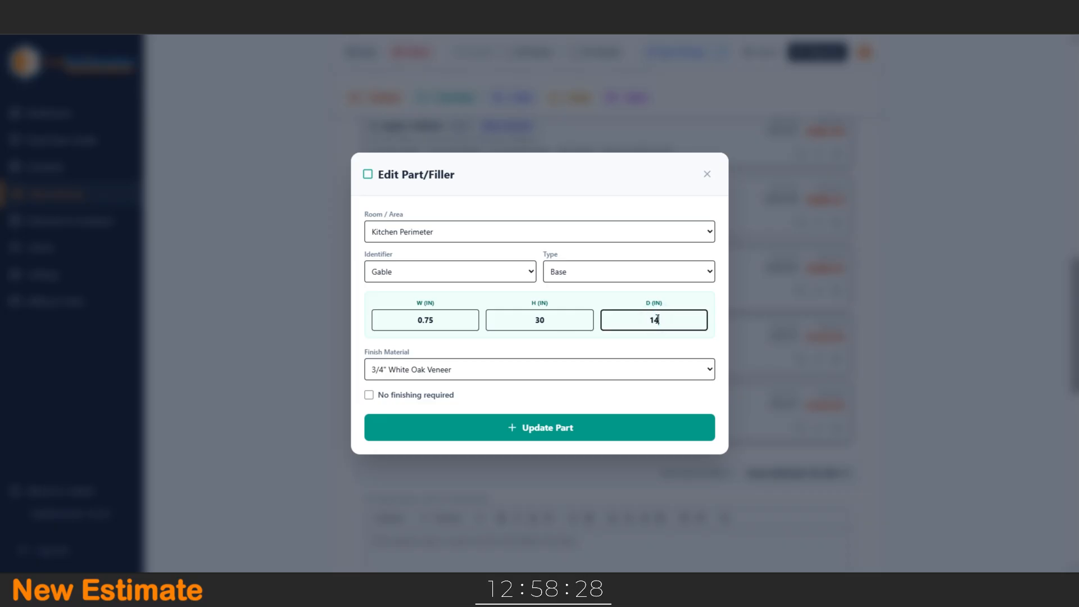
double_click(546, 321)
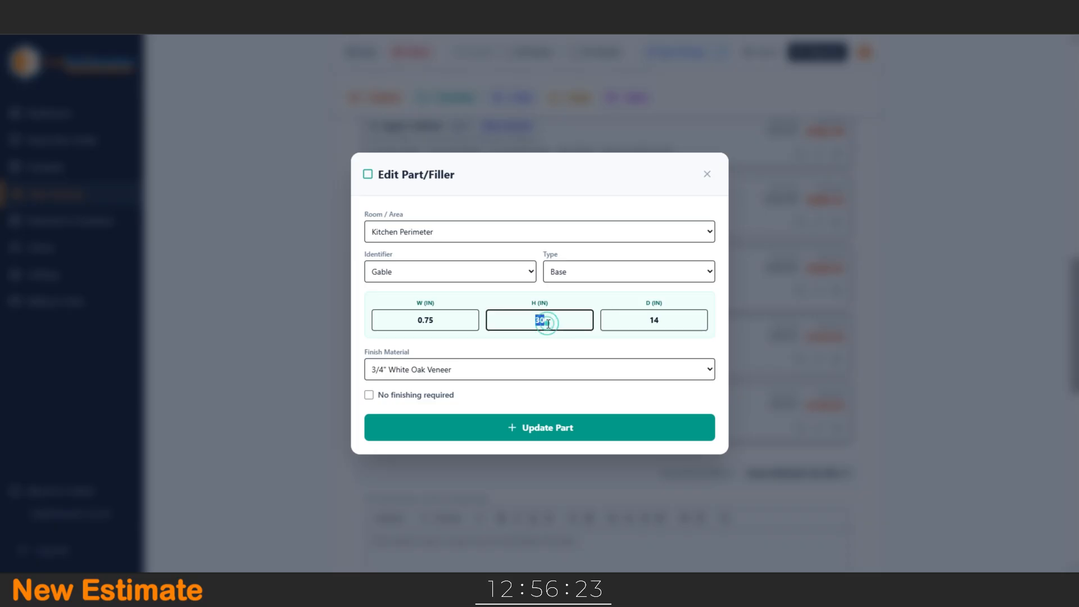
key("BackSpace")
type("1")
left_click(535, 428)
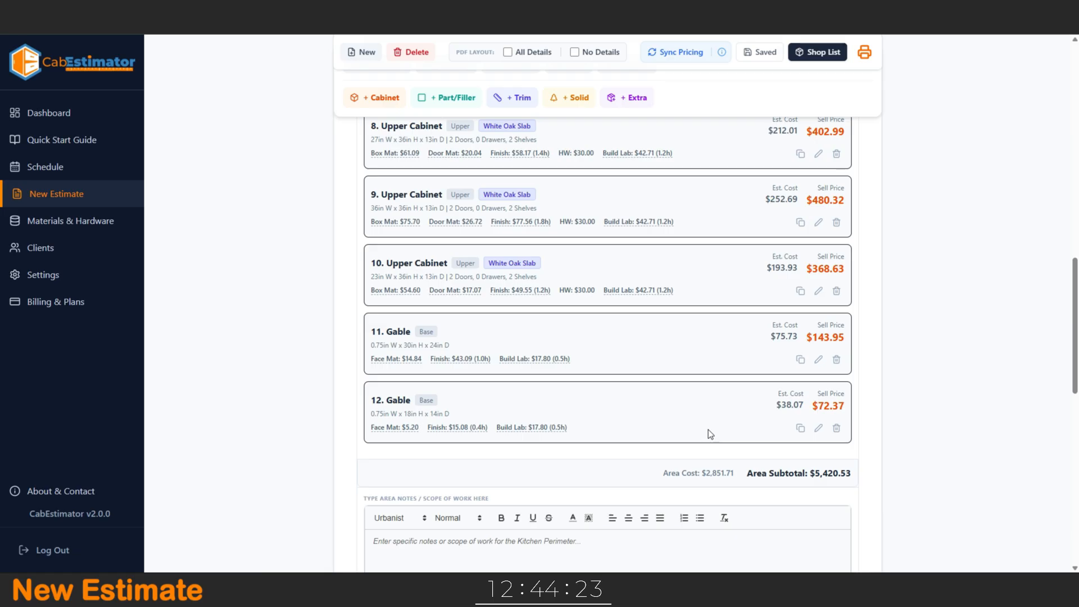
Add the Ladder Kick extra to the Kitchen Perimeter with a quantity of 10.
scroll(708, 430, "up", 10)
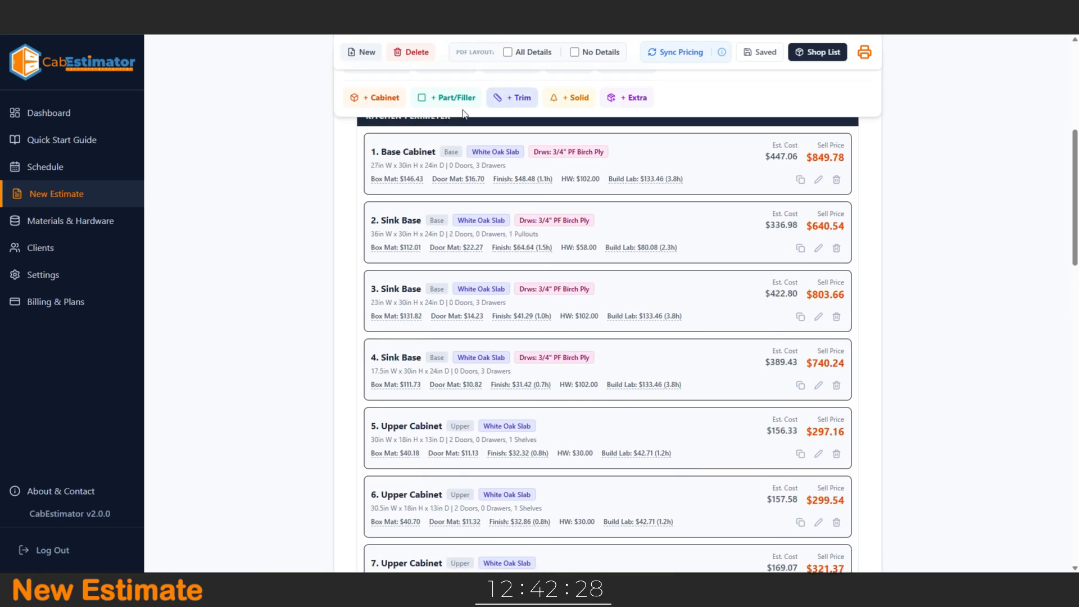
left_click(629, 104)
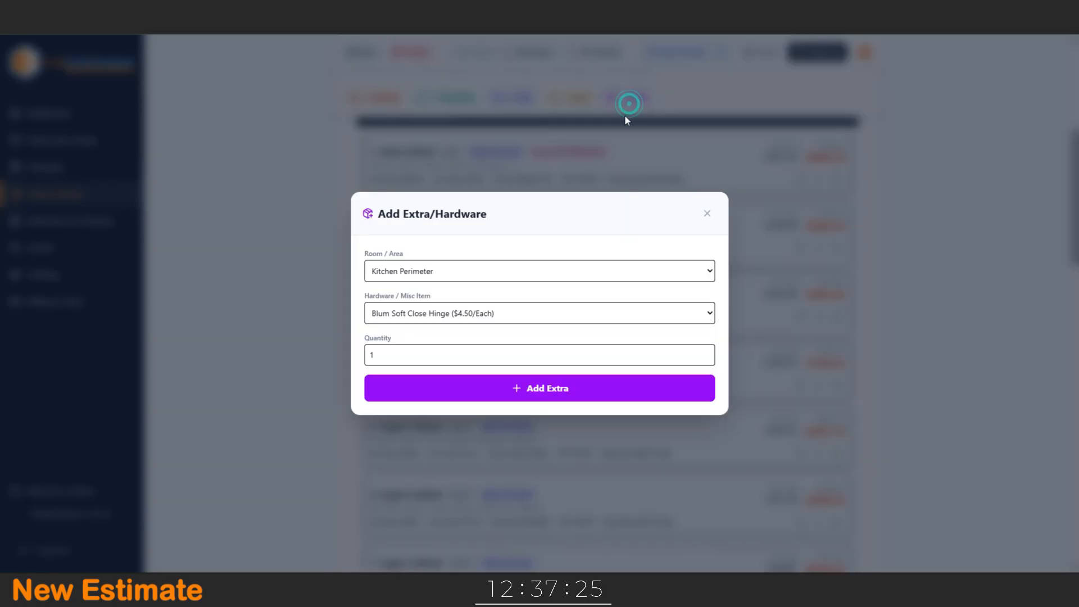
left_click(444, 317)
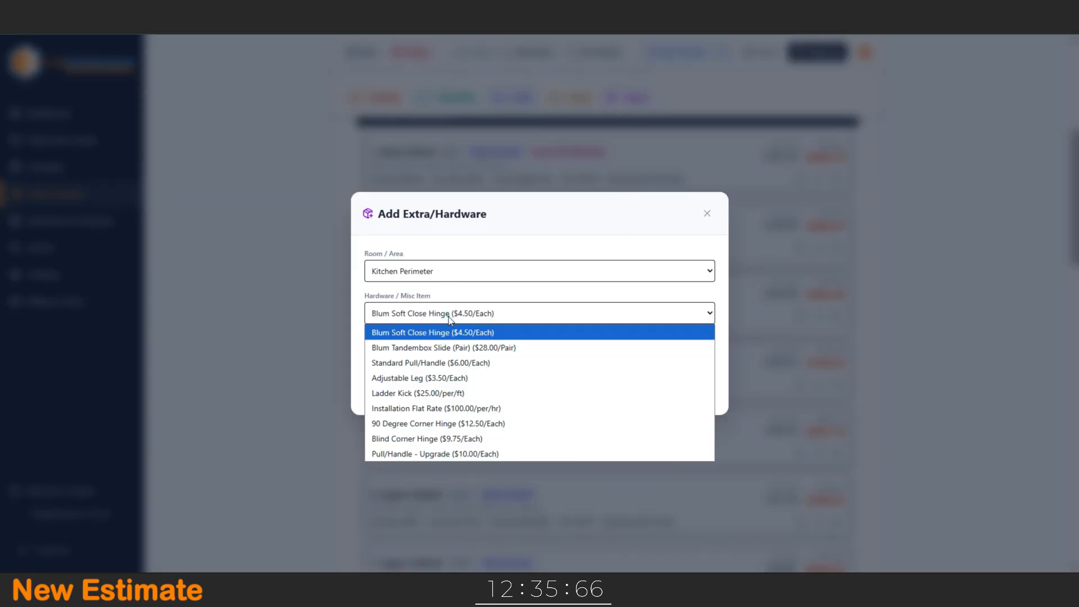
left_click(442, 394)
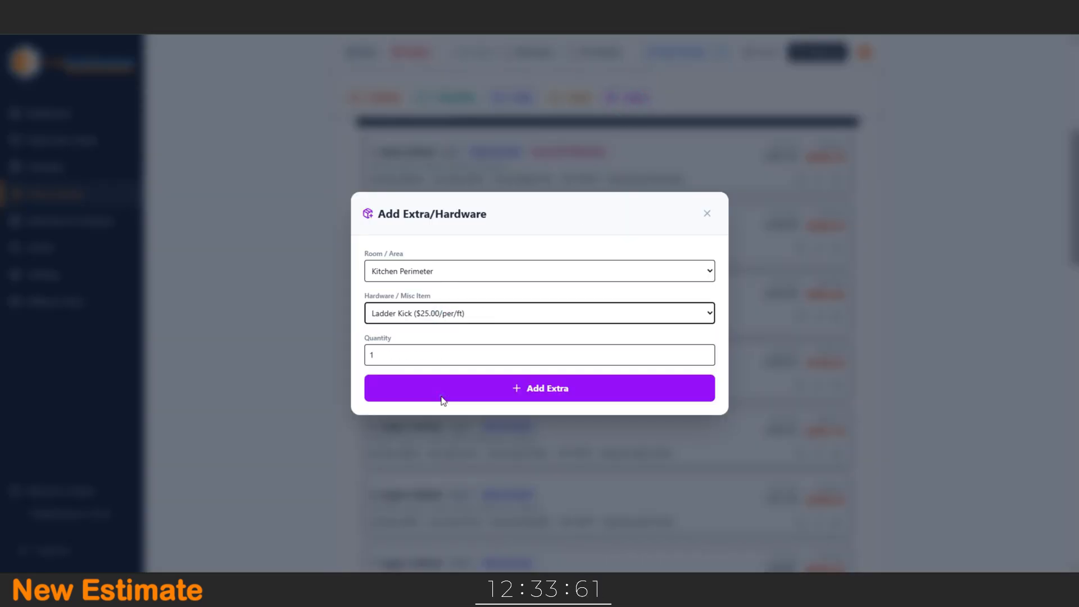
double_click(388, 353)
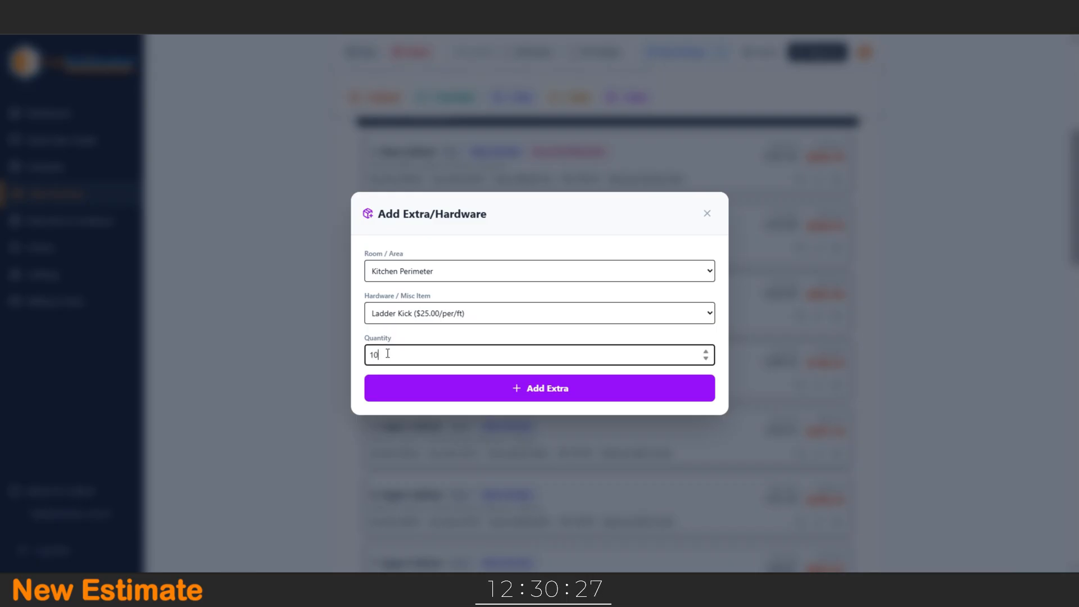
left_click(457, 388)
Review the Kitchen Perimeter item list, from the new ladder kick back up to the first base cabinet.
scroll(594, 370, "down", 4)
scroll(595, 370, "down", 5)
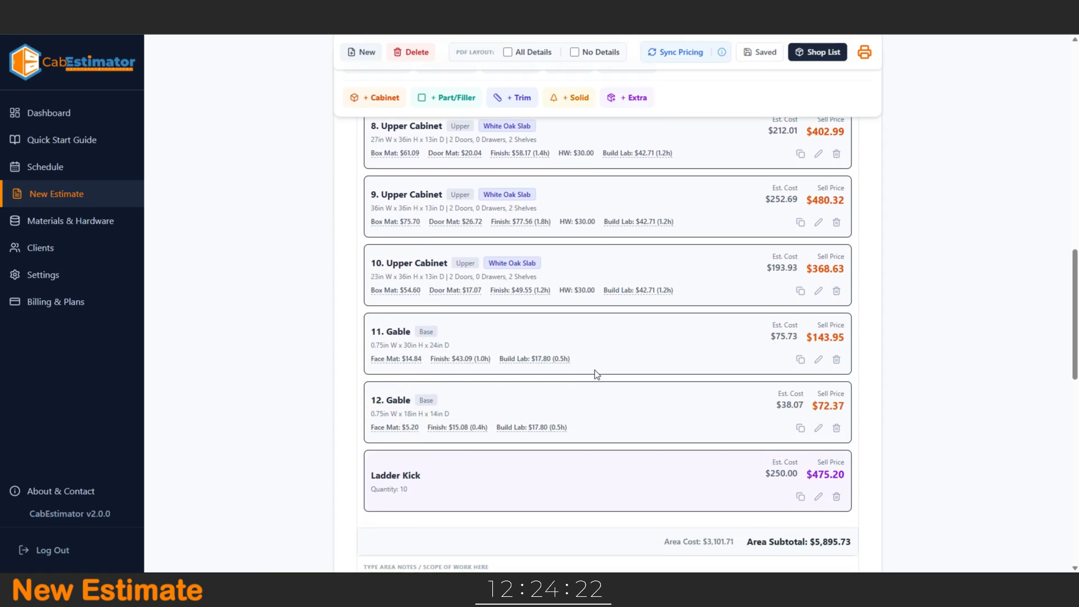
scroll(595, 370, "down", 2)
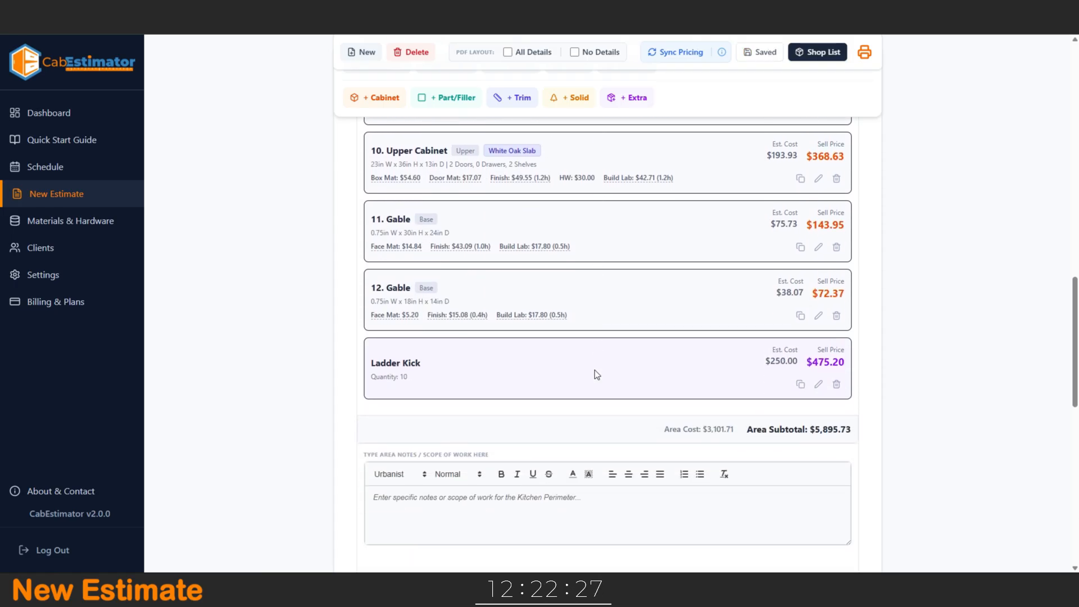
scroll(595, 371, "up", 4)
scroll(595, 375, "up", 3)
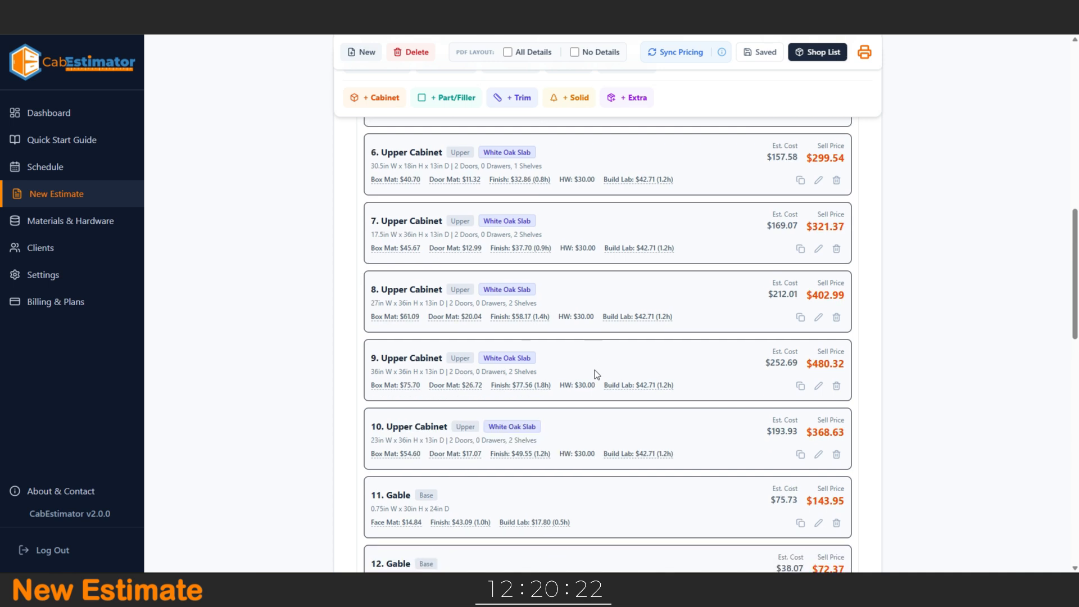
scroll(595, 370, "up", 5)
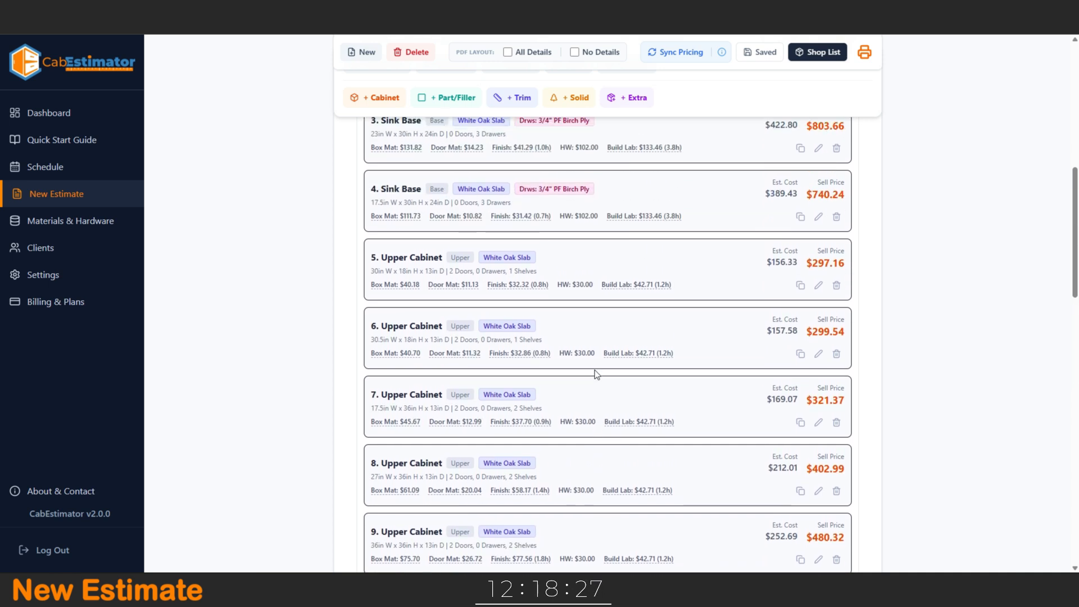
scroll(595, 374, "up", 1)
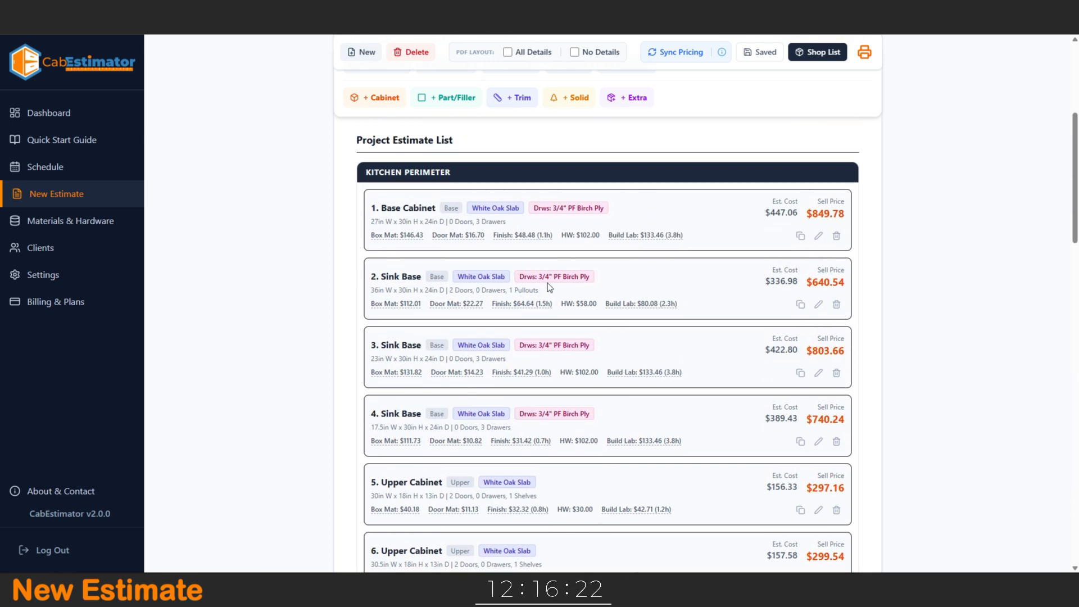
Add a base Finish Kick to the Kitchen Perimeter, 120 inches wide, 4.5 inches high and 0.75 inches deep, in 3/4" White Oak Veneer.
left_click(457, 97)
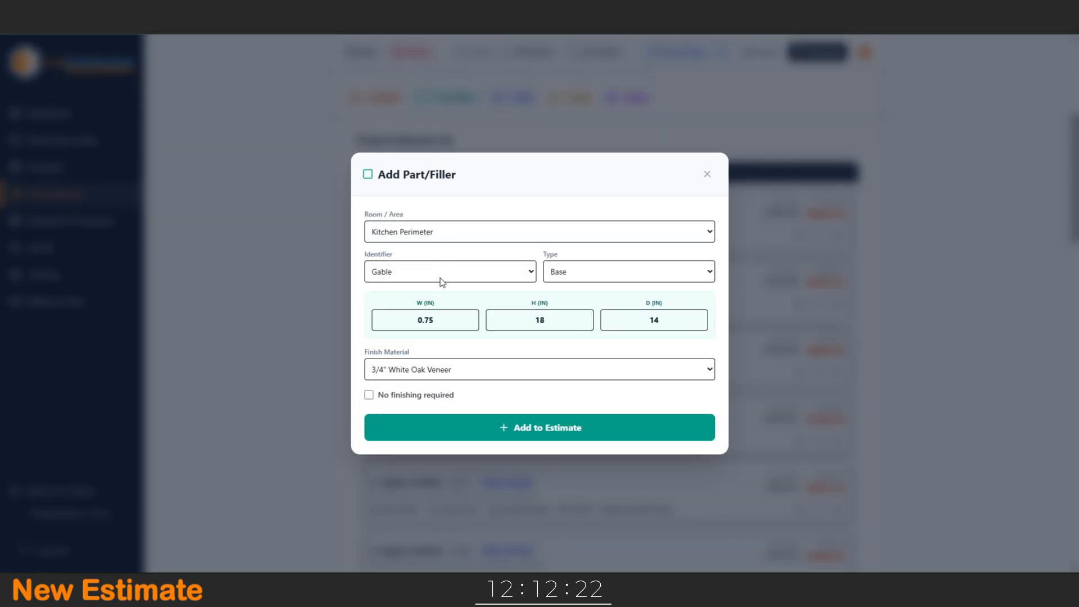
left_click(504, 272)
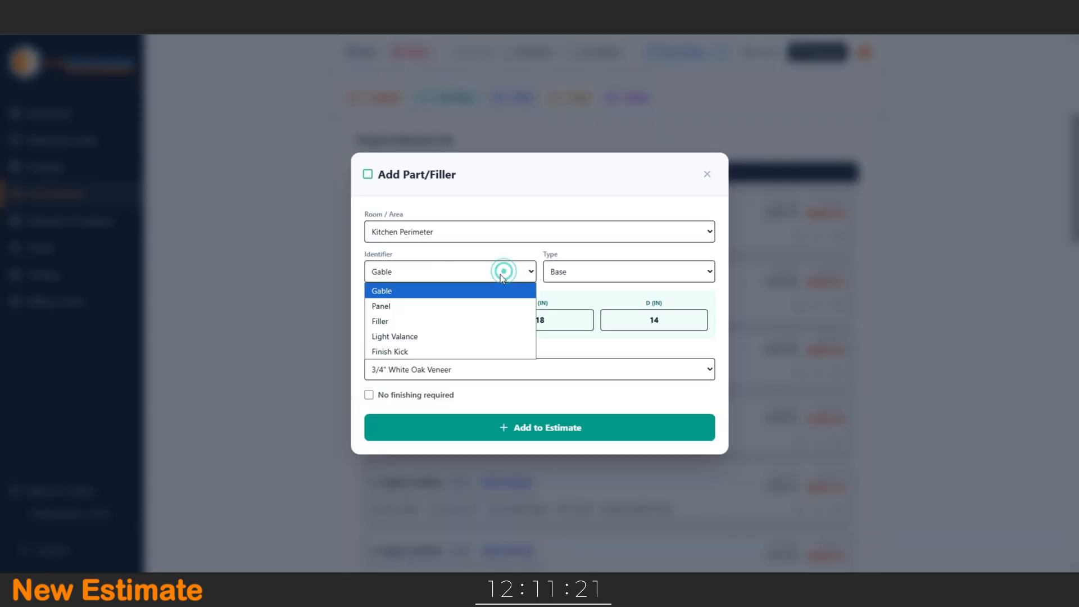
left_click(410, 353)
left_click(451, 323)
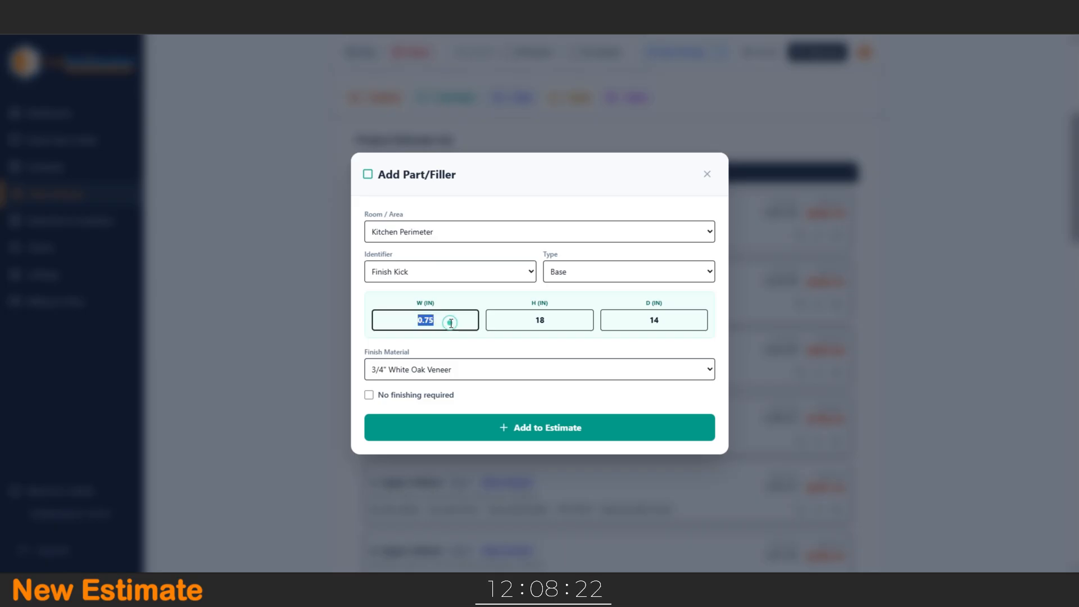
type("4.")
double_click(443, 318)
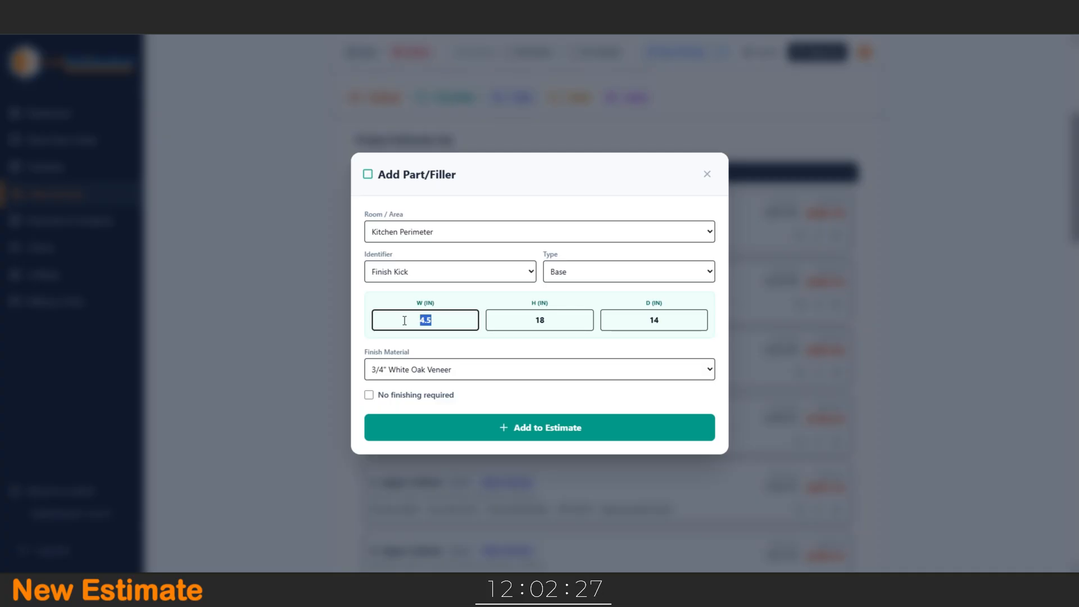
type("120")
double_click(561, 321)
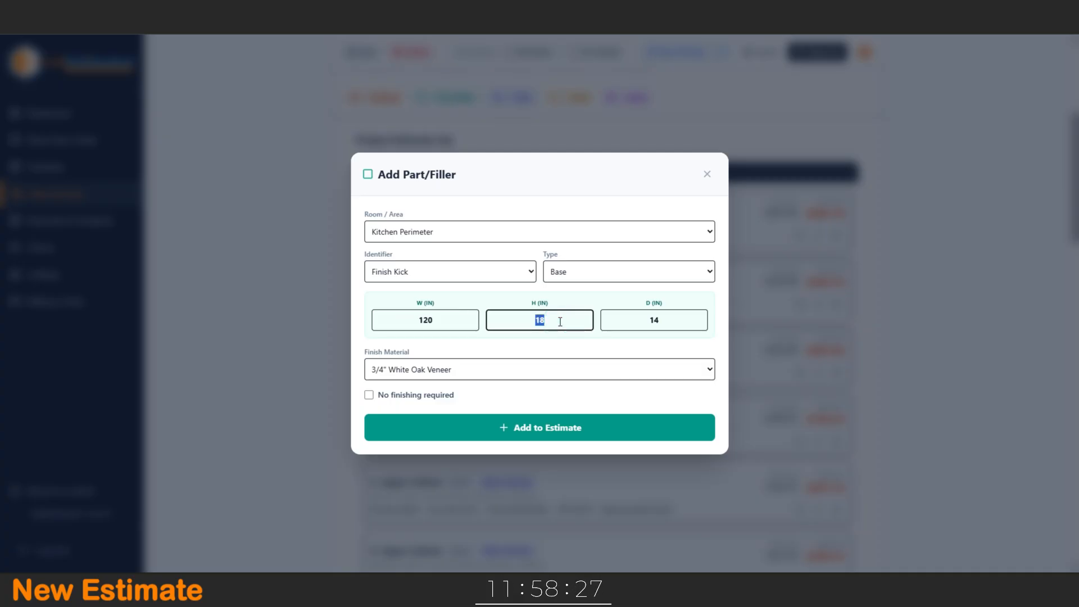
type("4.5")
double_click(666, 322)
key("BackSpace")
type(".75")
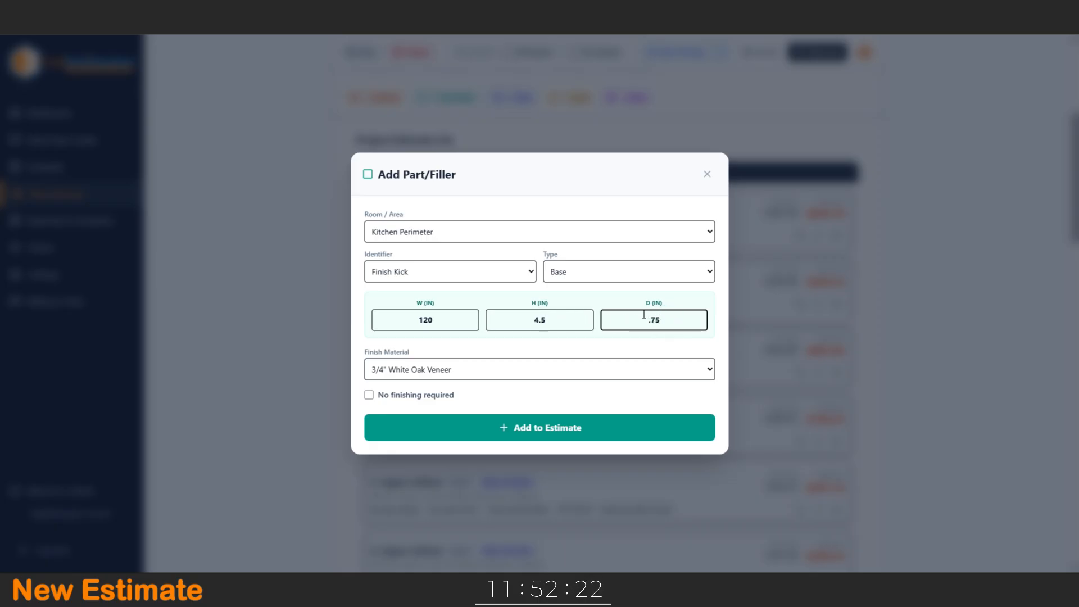
left_click(428, 419)
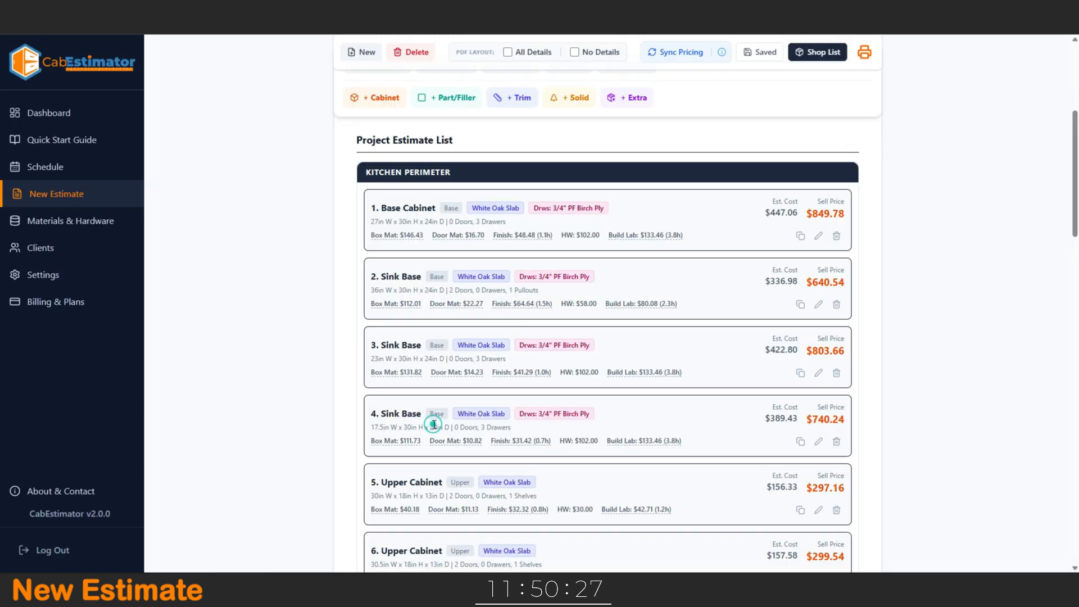
Add a sheet-material riser to the Kitchen Perimeter, 3 inches high and 14 feet long, in 3/4" White Oak Veneer.
scroll(601, 411, "down", 1)
scroll(608, 407, "down", 8)
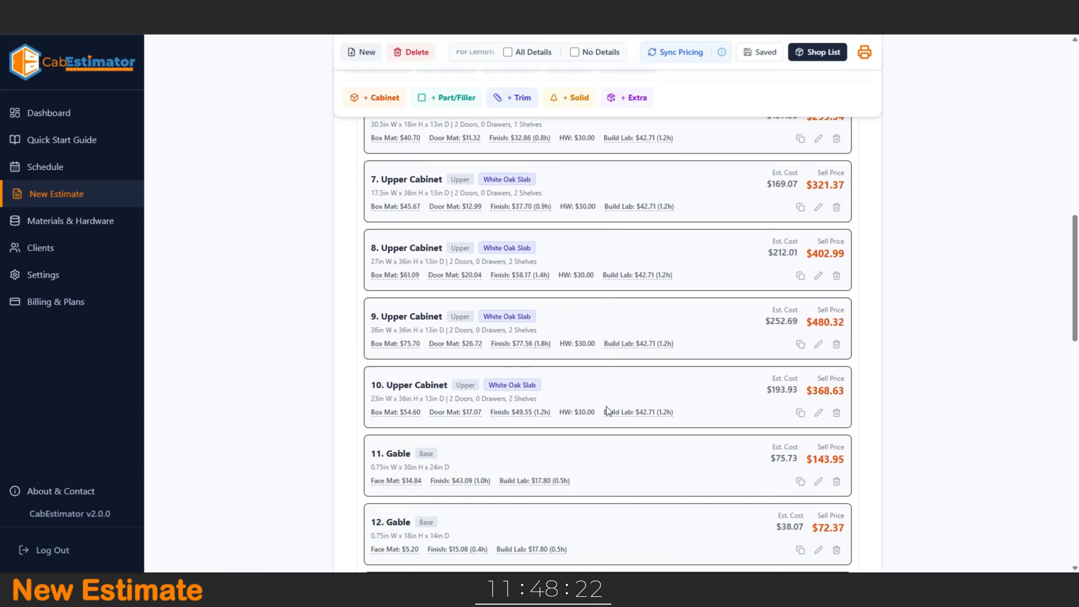
scroll(606, 407, "down", 1)
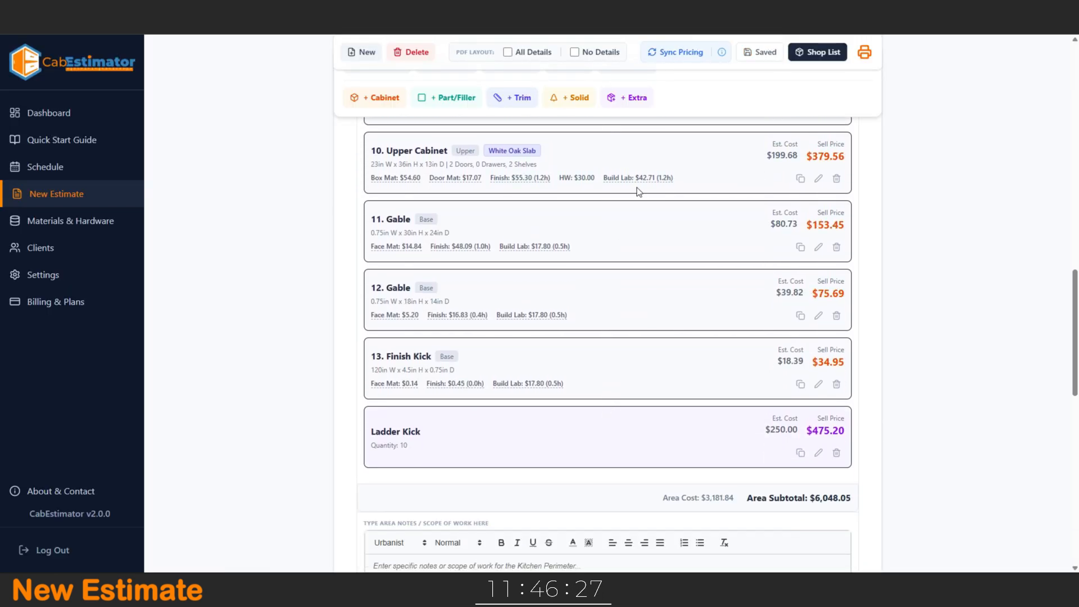
scroll(637, 174, "up", 3)
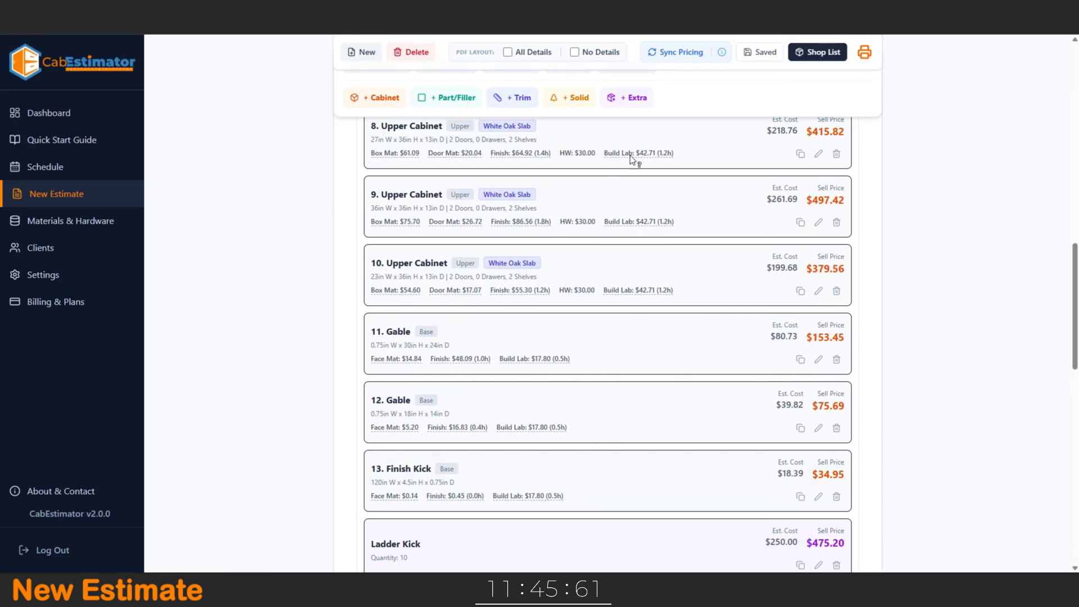
left_click(520, 99)
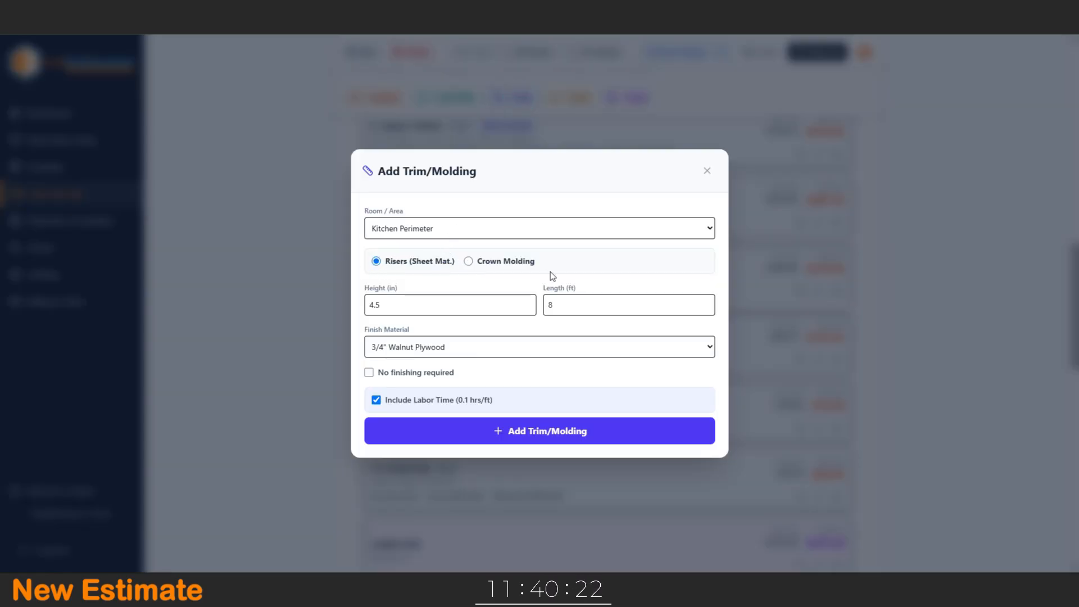
left_click_drag(553, 264, 382, 263)
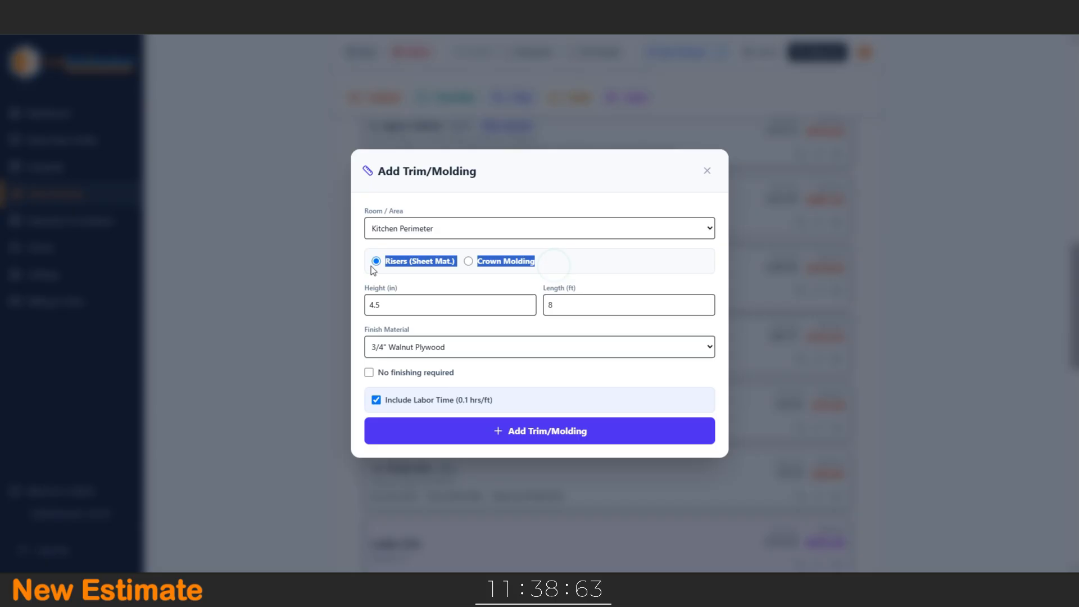
left_click(606, 268)
double_click(387, 307)
type("3")
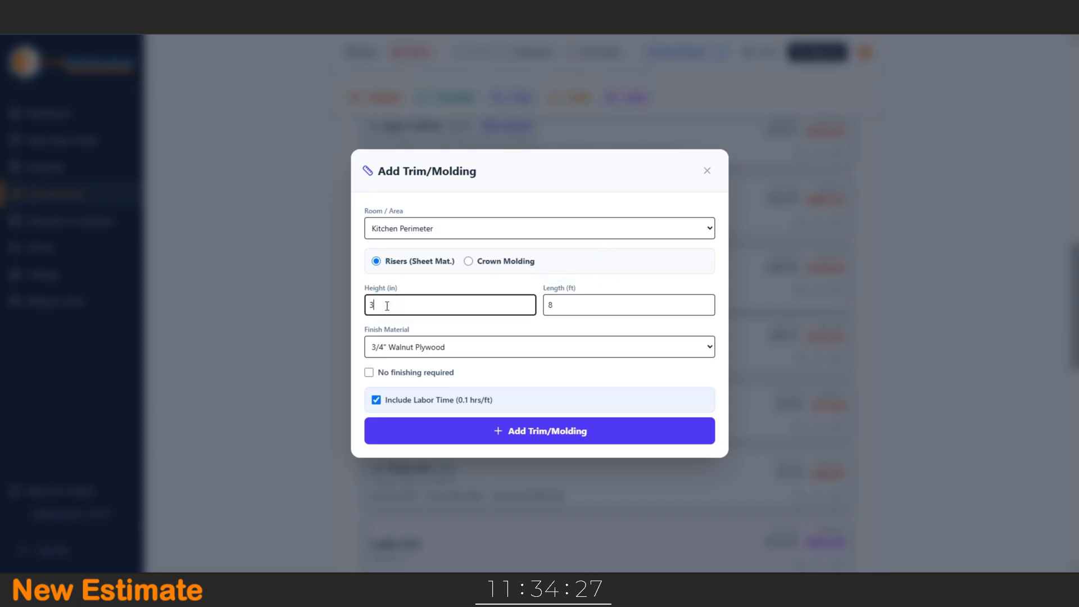
double_click(566, 306)
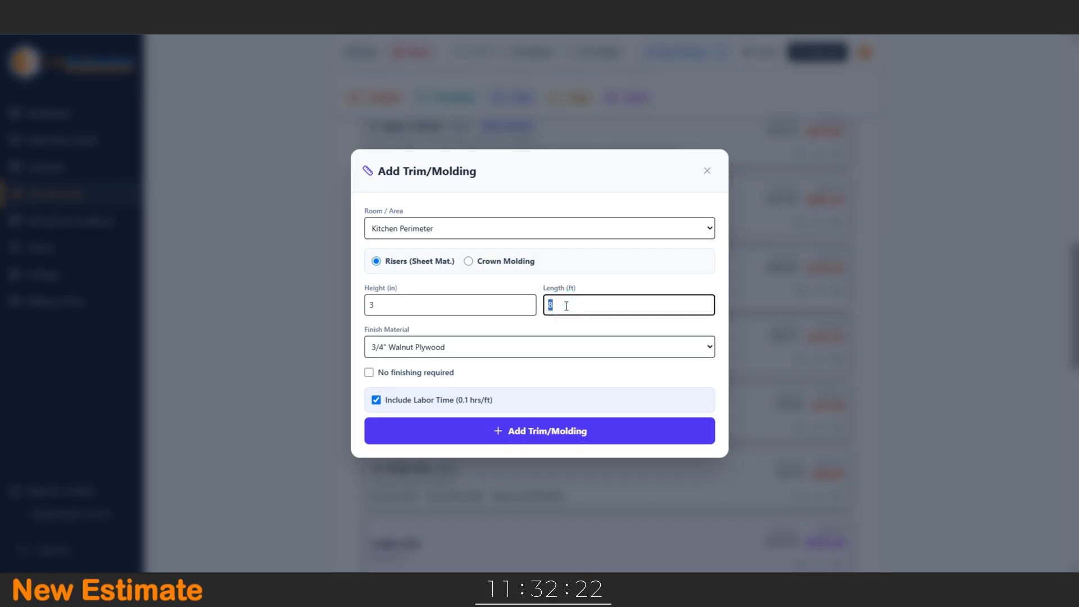
type("14")
left_click(454, 350)
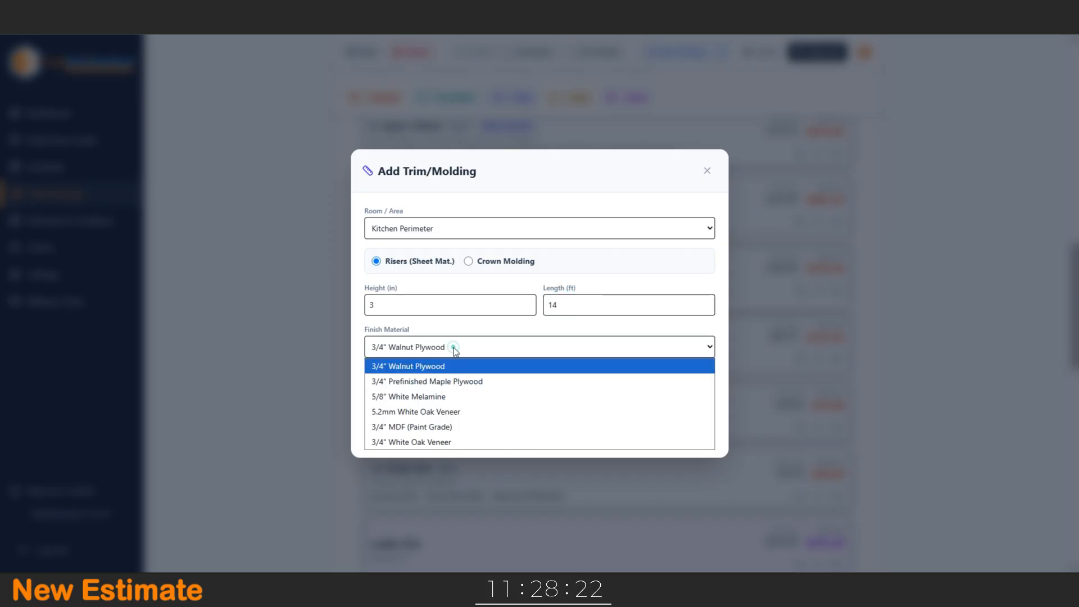
left_click(434, 443)
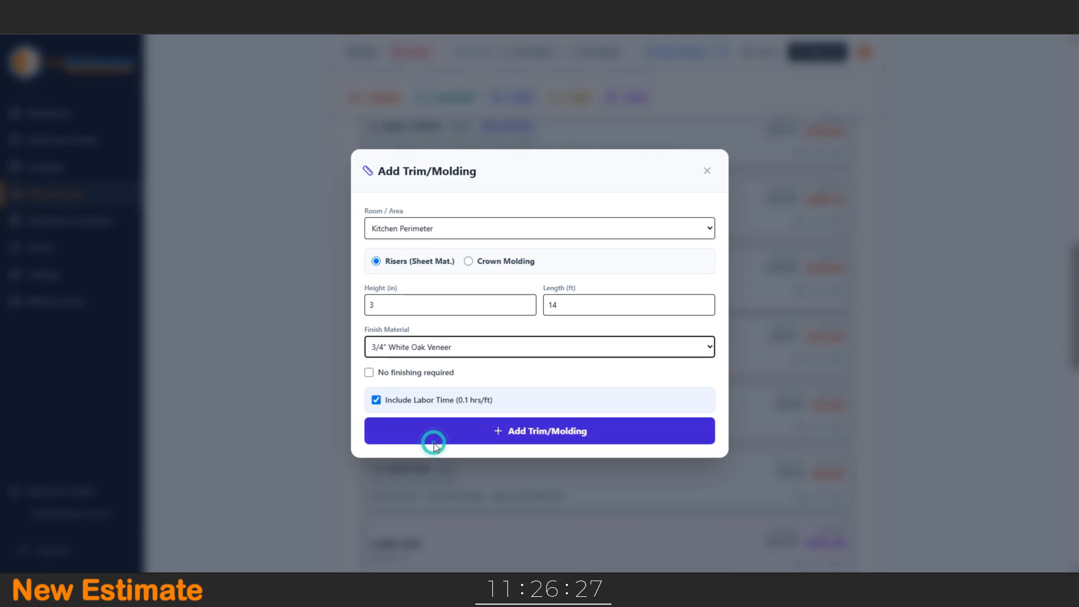
left_click(490, 430)
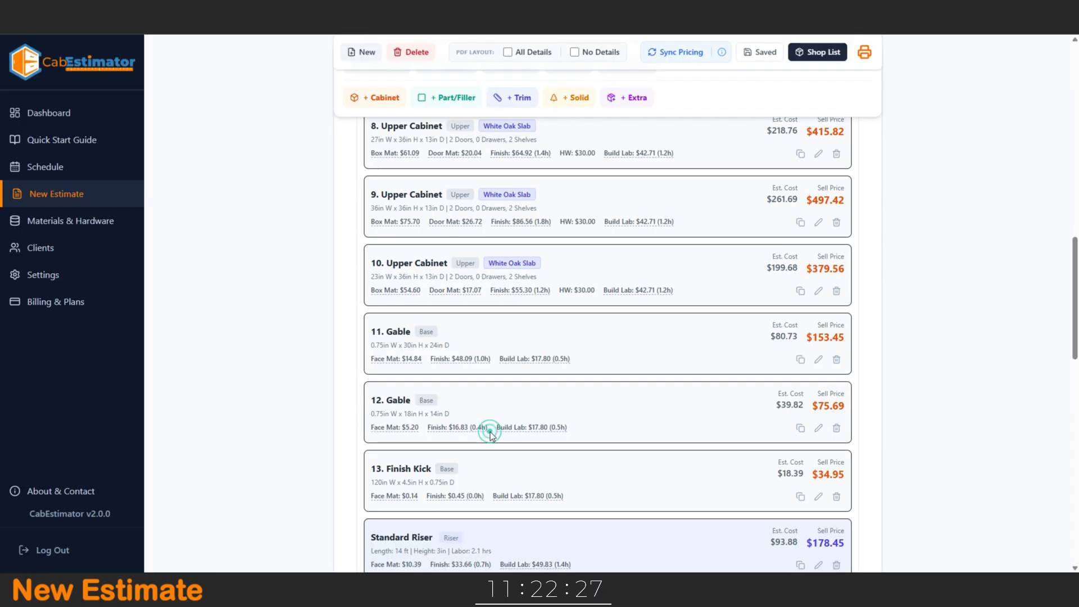
Add a base filler to the Kitchen Perimeter, 1.5 inches wide, 30 inches high and 24 inches deep, in 3/4" White Oak Veneer.
scroll(572, 397, "down", 3)
scroll(573, 397, "down", 3)
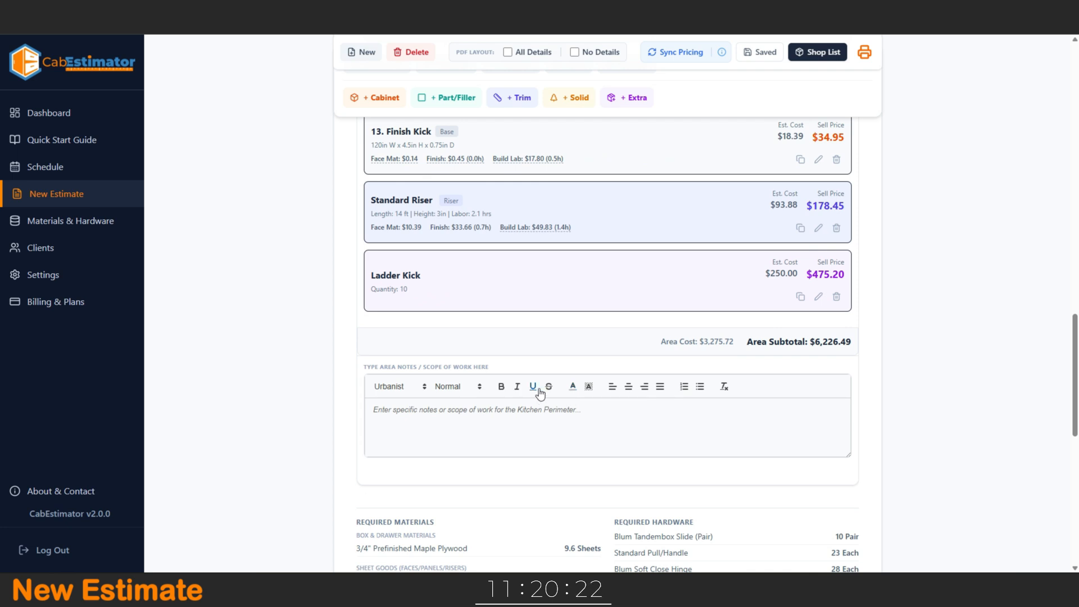
scroll(254, 202, "up", 2)
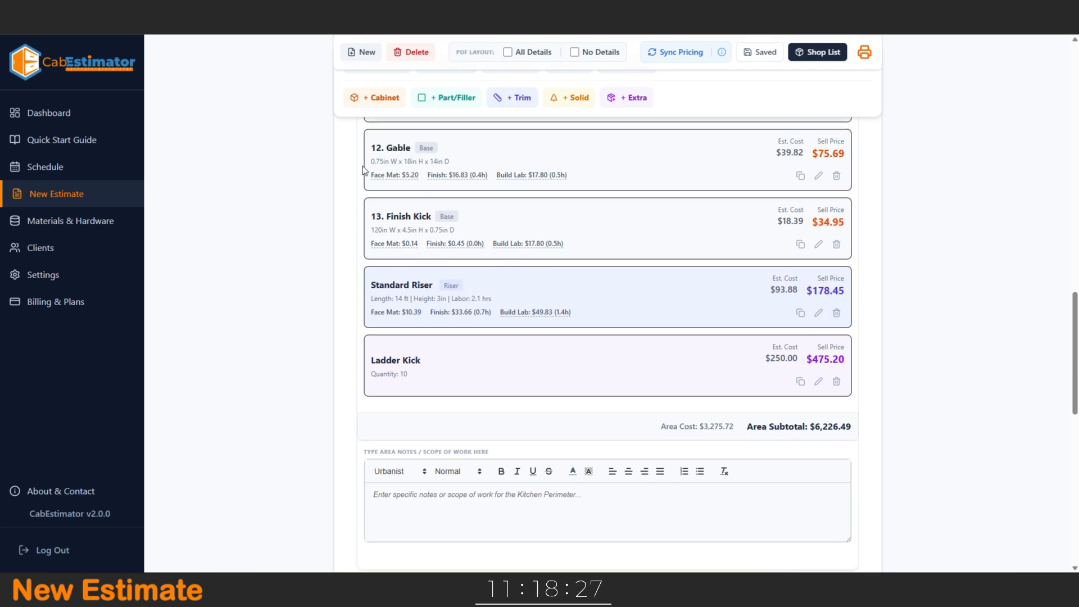
left_click(457, 95)
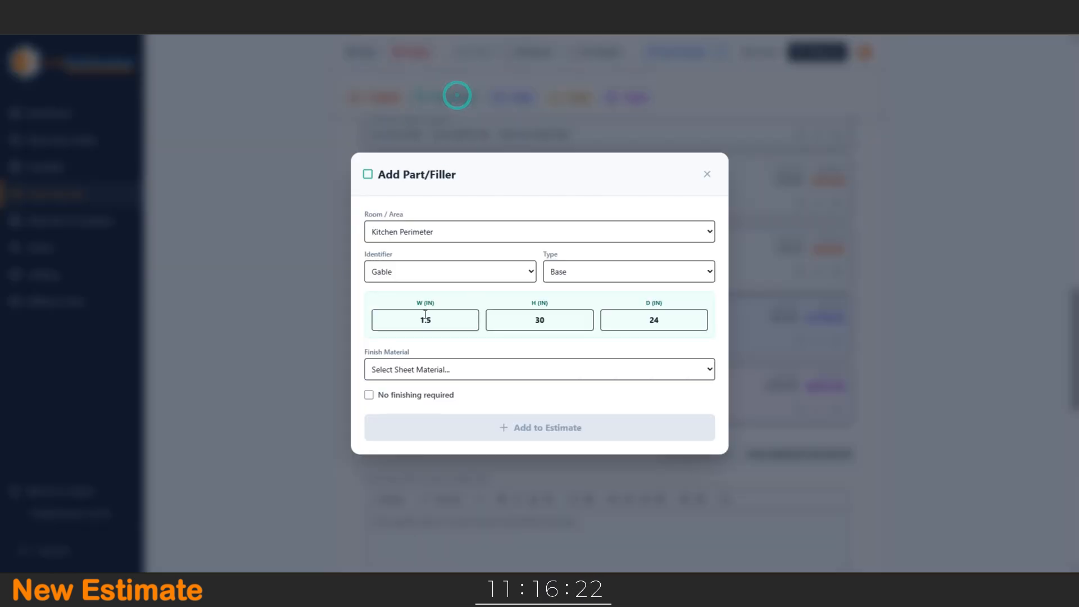
left_click(429, 274)
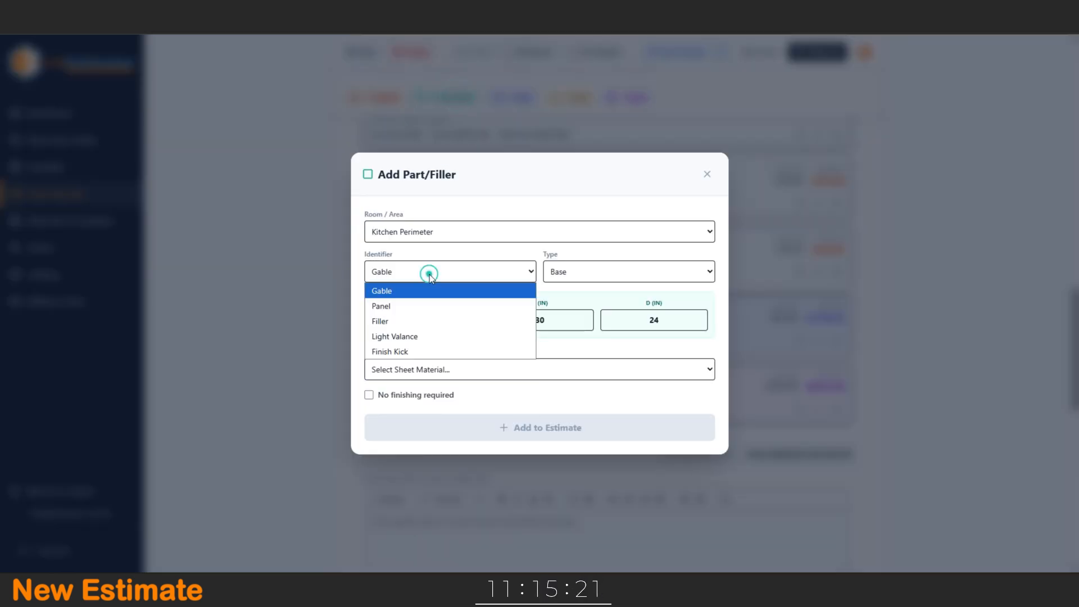
left_click(405, 322)
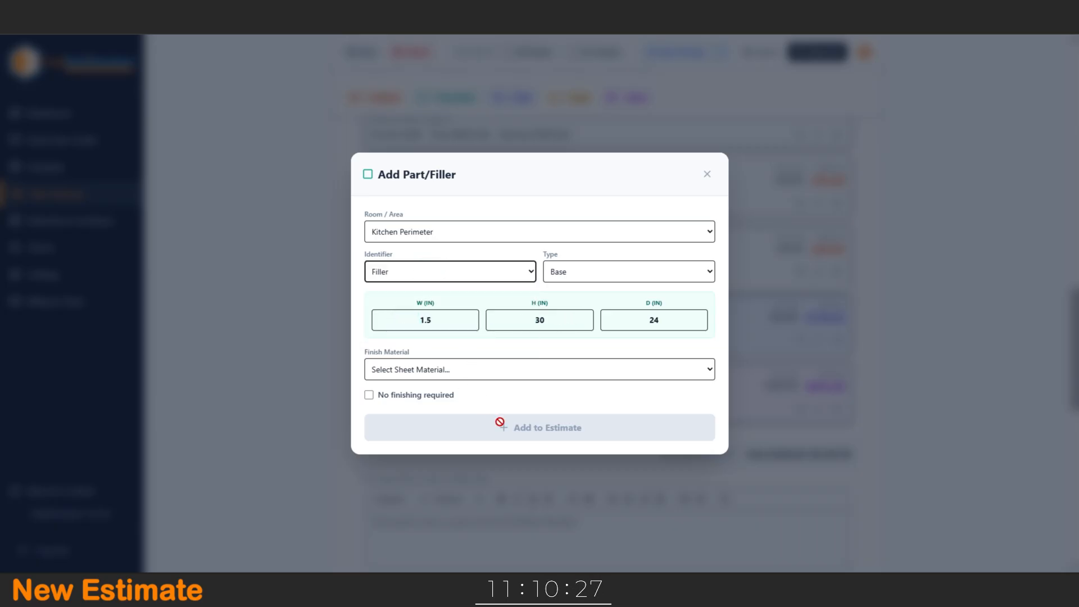
left_click(475, 366)
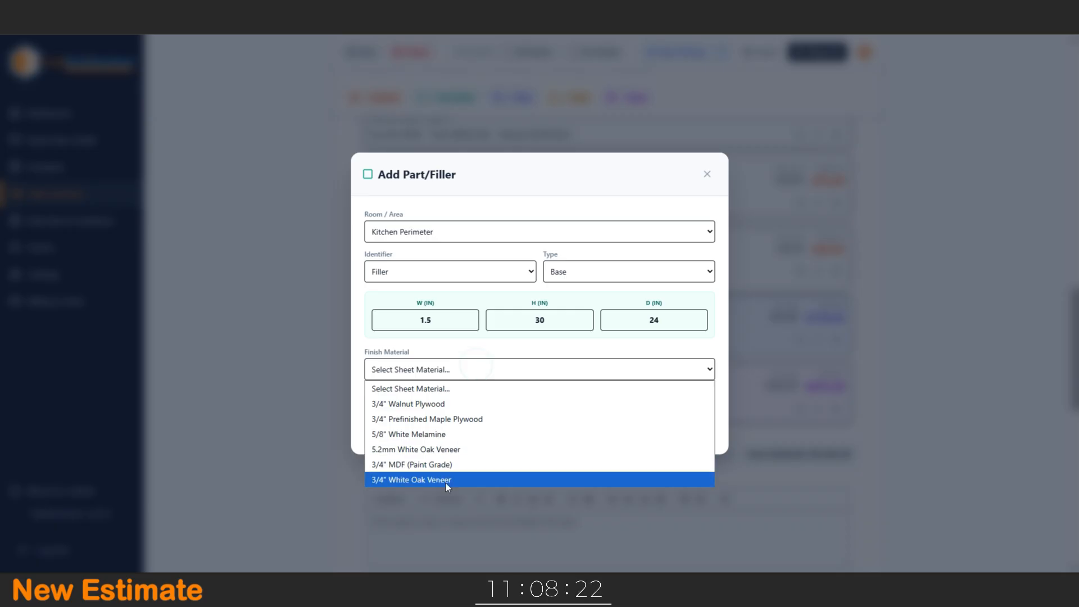
left_click(446, 483)
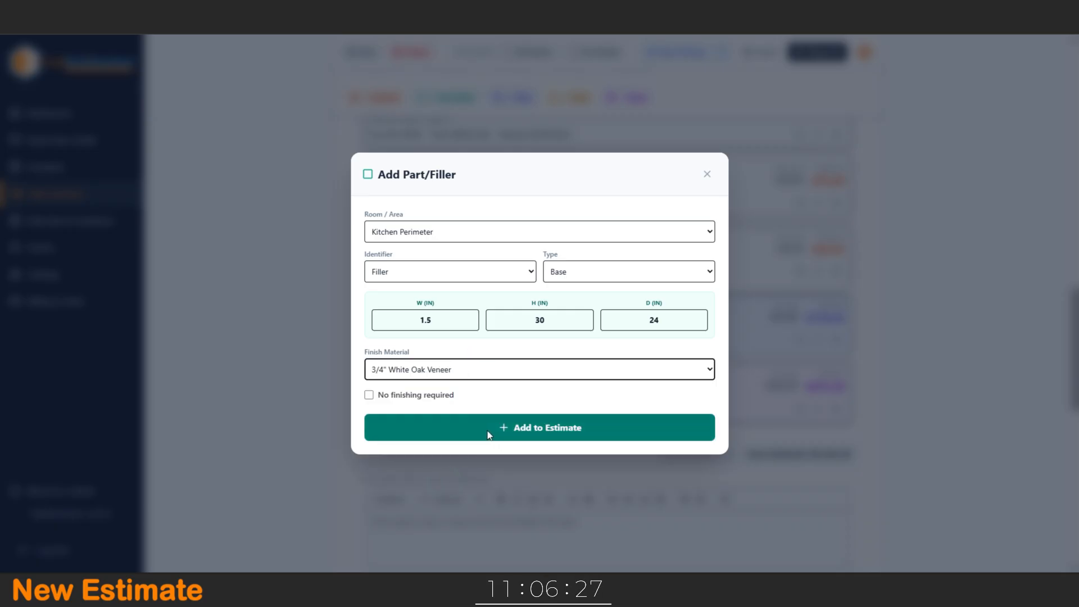
left_click(488, 432)
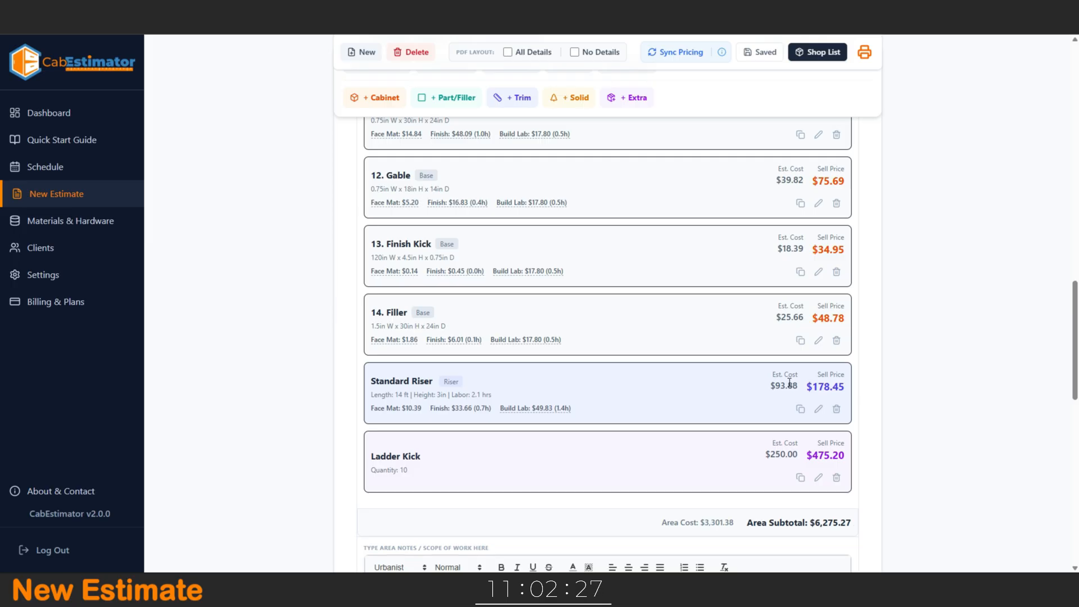
Duplicate the base filler and update the copy to type Upper, 36 inches high and 14 inches deep.
left_click(801, 342)
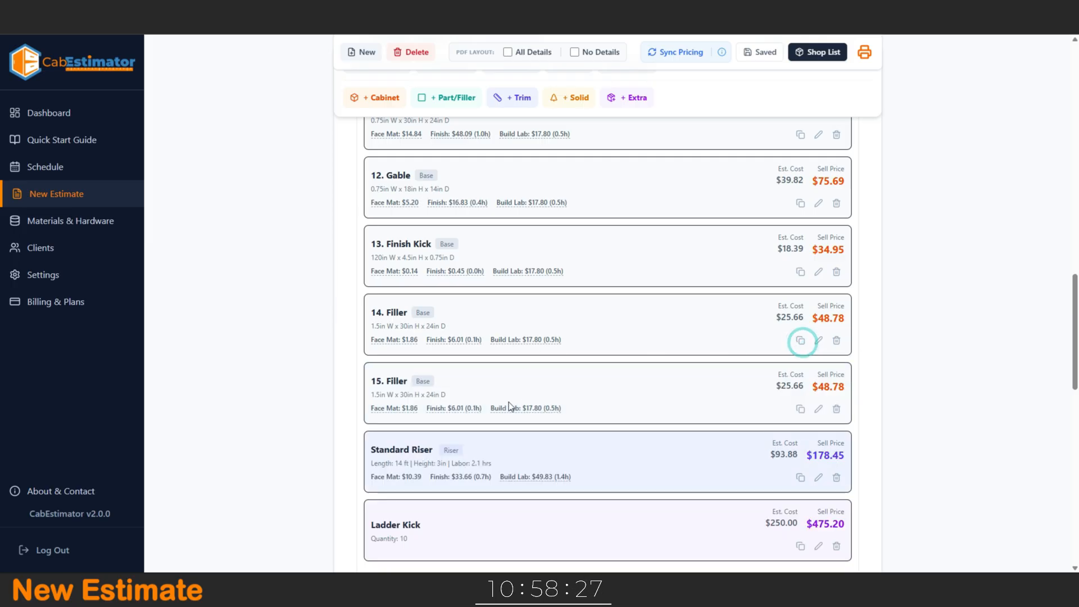
left_click(817, 410)
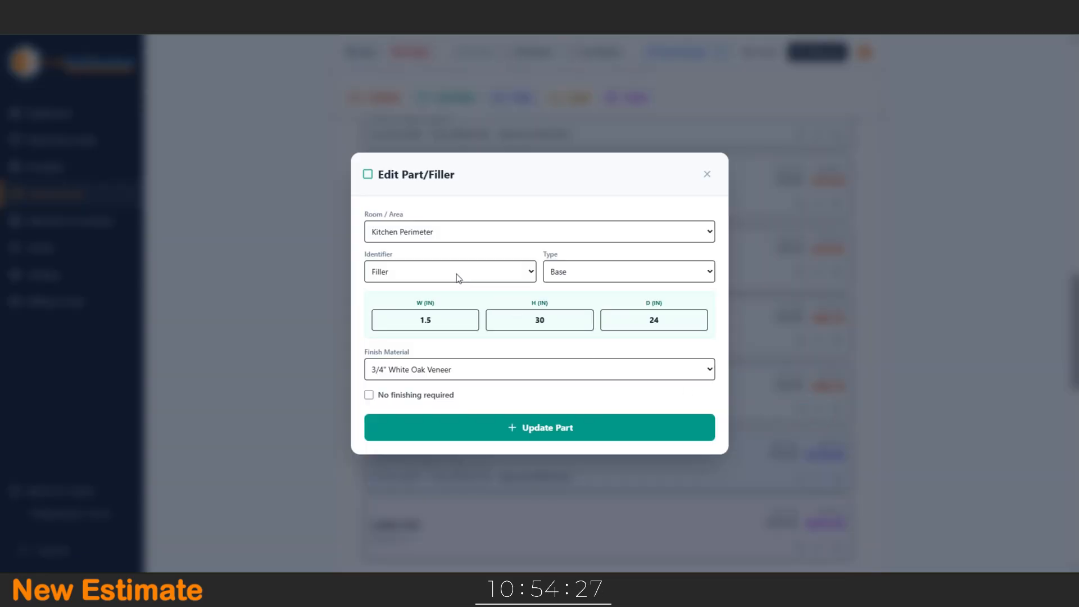
left_click(579, 276)
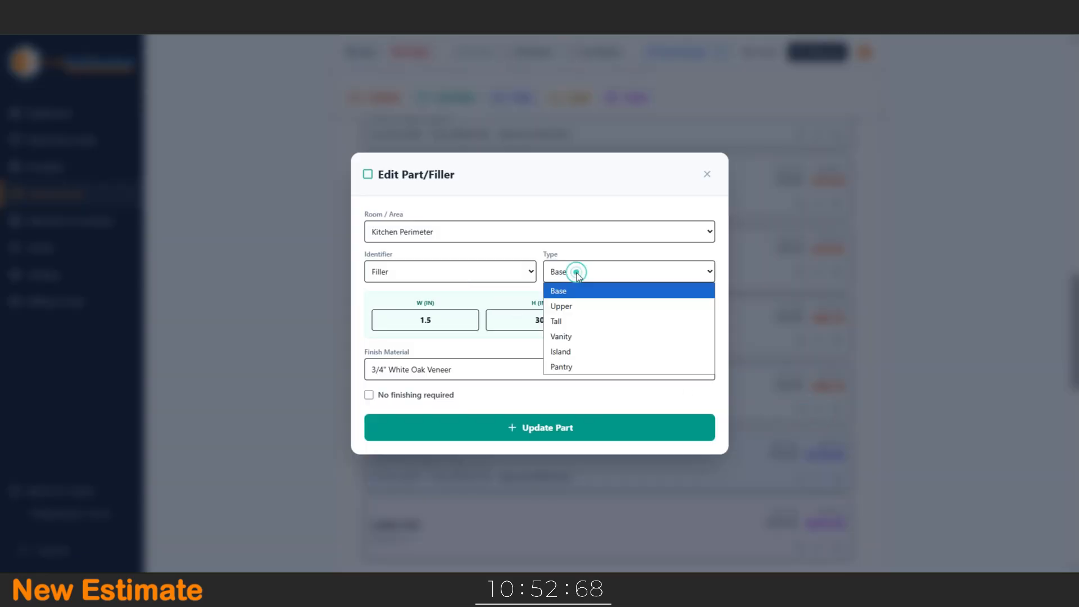
left_click(570, 307)
double_click(550, 321)
type("3")
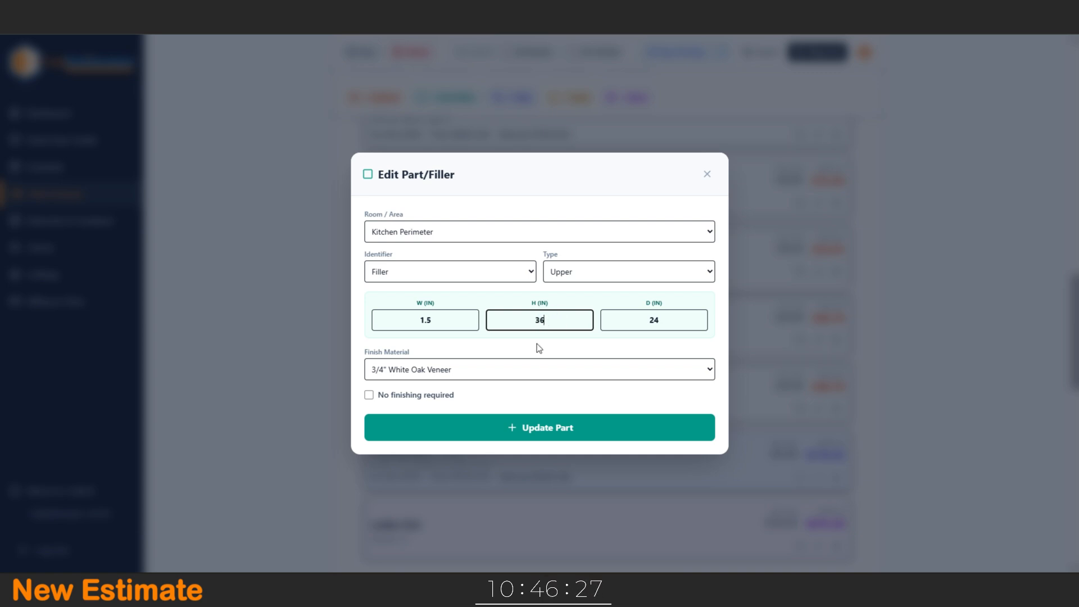
double_click(661, 321)
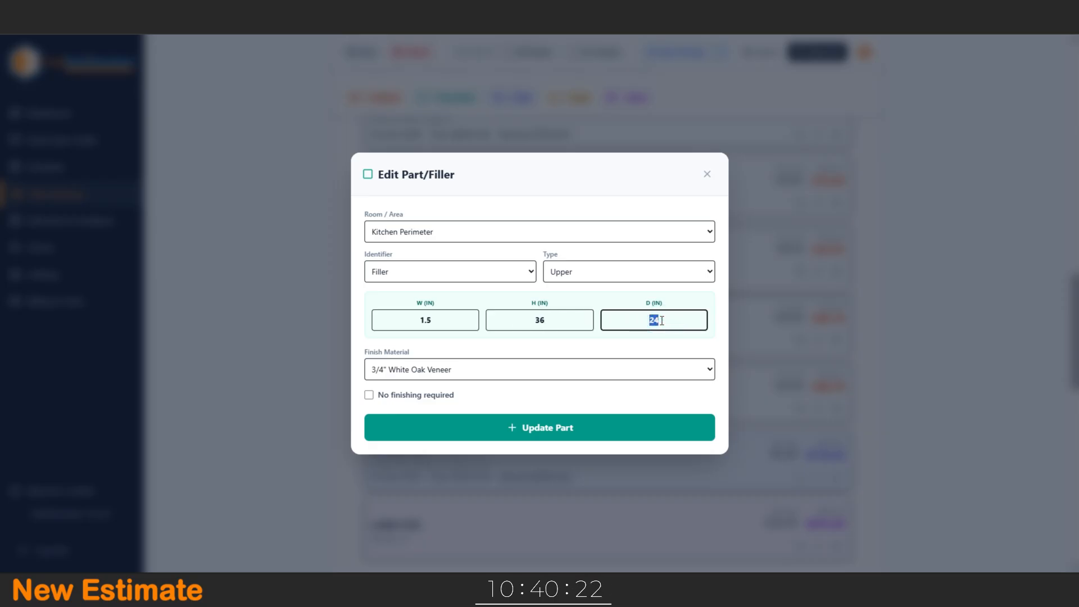
type("14")
left_click(535, 426)
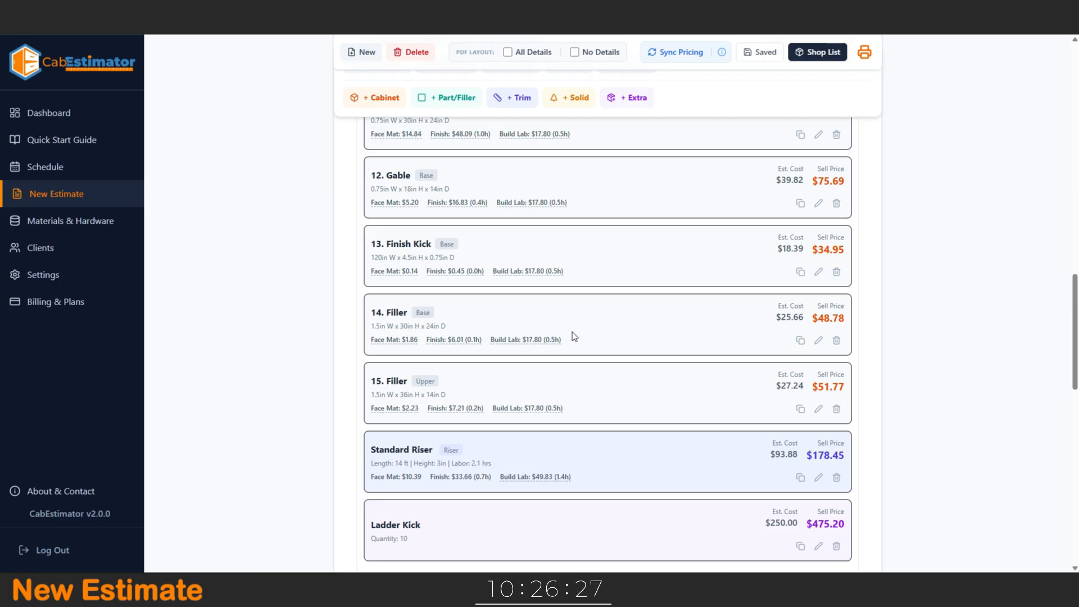
Set the base filler's depth to 4 inches and save the update.
left_click_drag(469, 325, 430, 329)
left_click(819, 340)
double_click(673, 321)
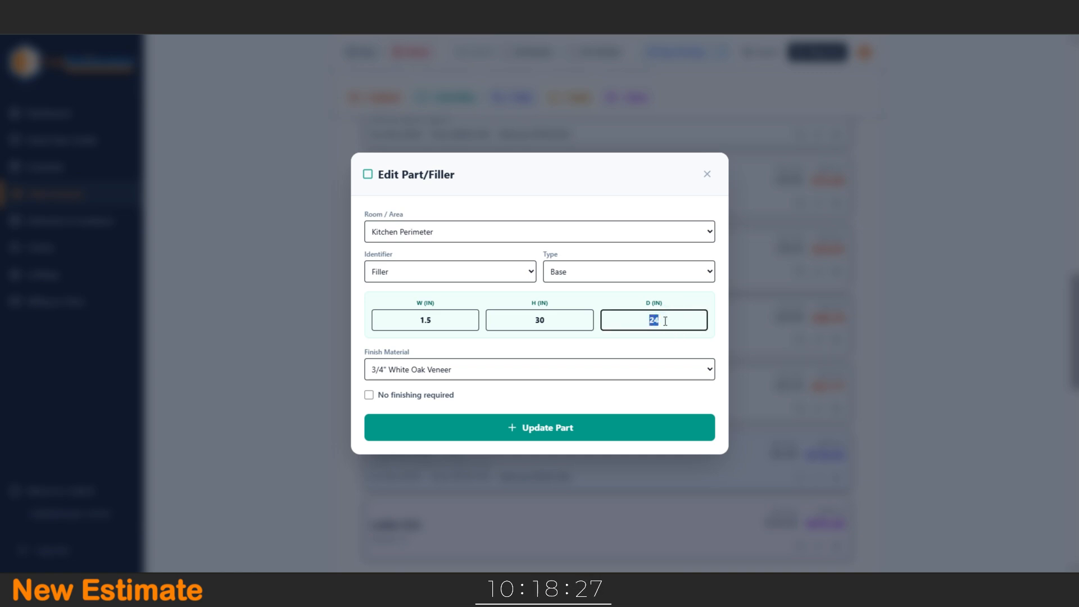
type("4")
left_click(572, 427)
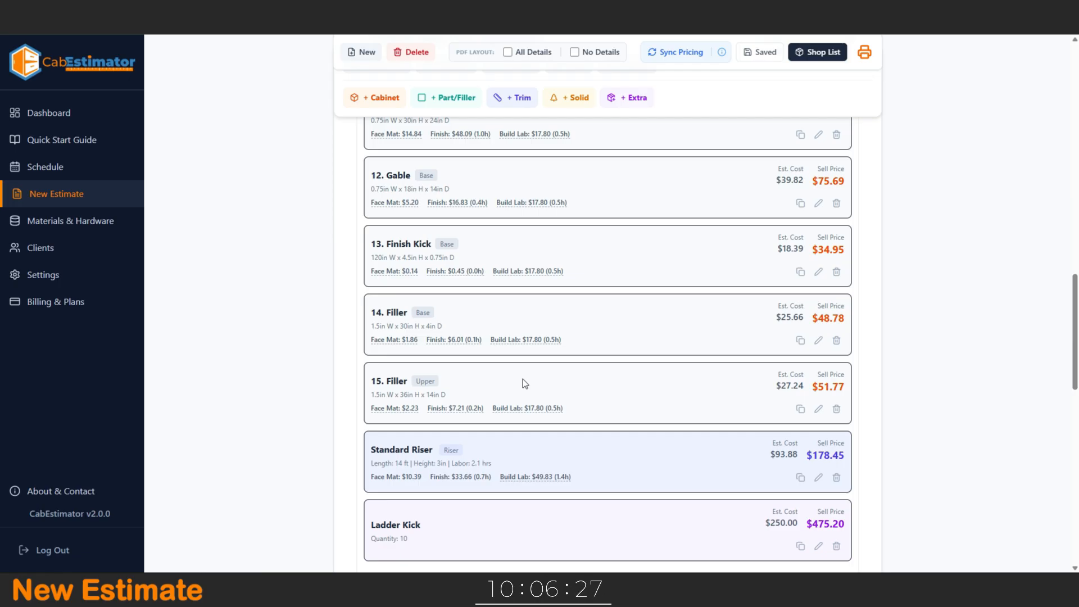
Start a bulleted list in the Kitchen Perimeter area notes with the item "Install new cabinets".
scroll(523, 383, "down", 2)
scroll(523, 382, "down", 2)
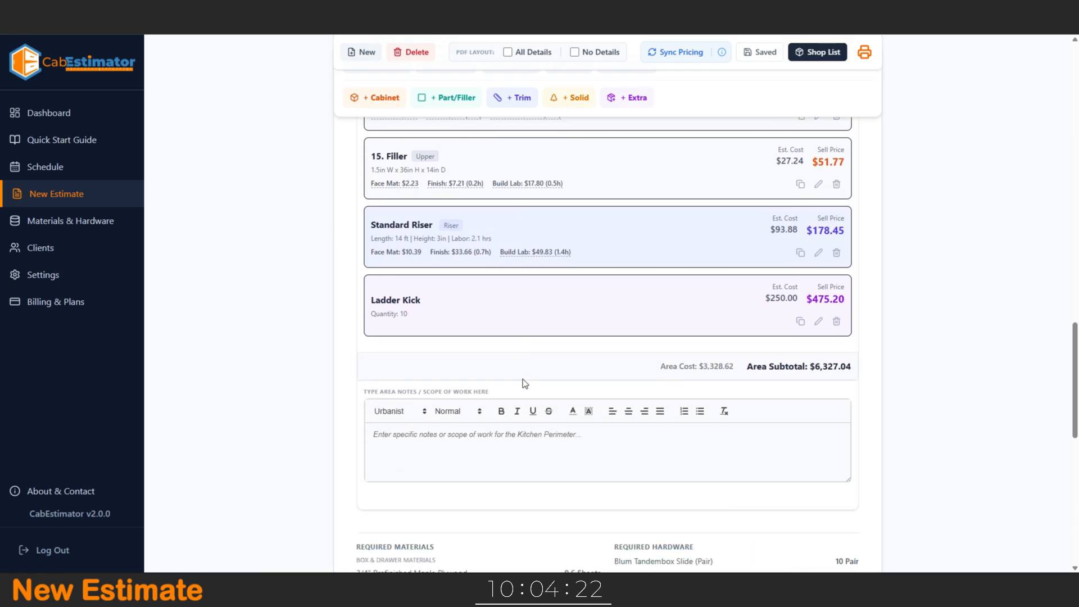
left_click(428, 437)
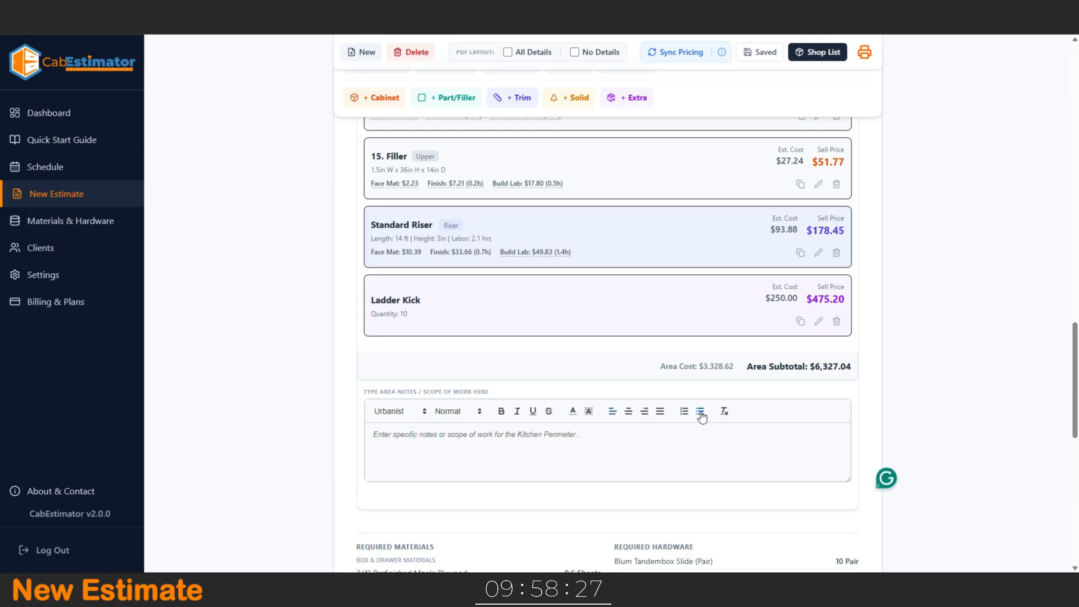
left_click(701, 413)
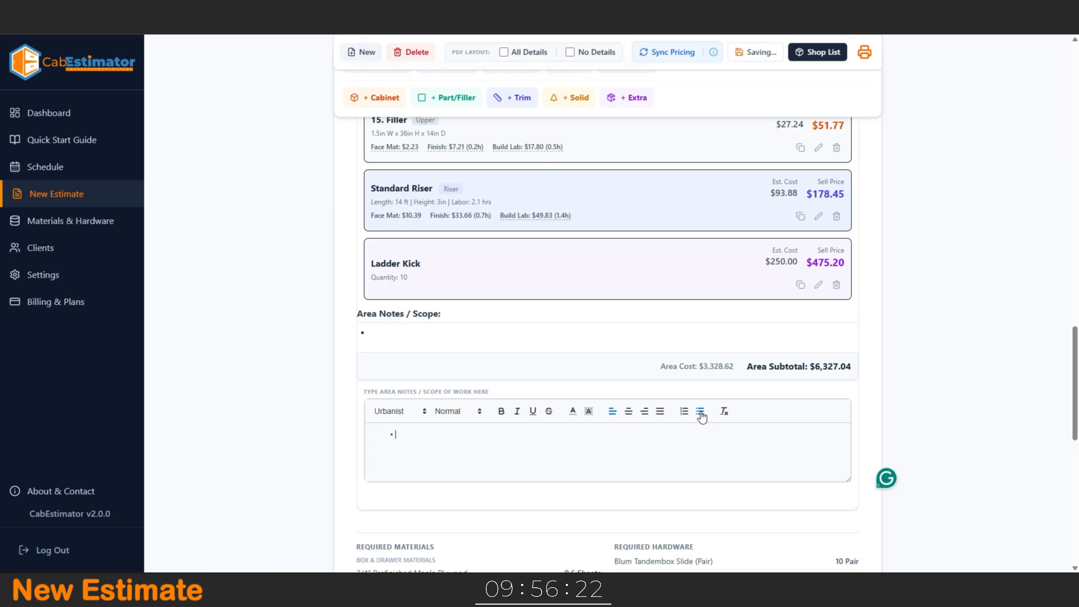
type("R")
key("BackSpace")
type("In")
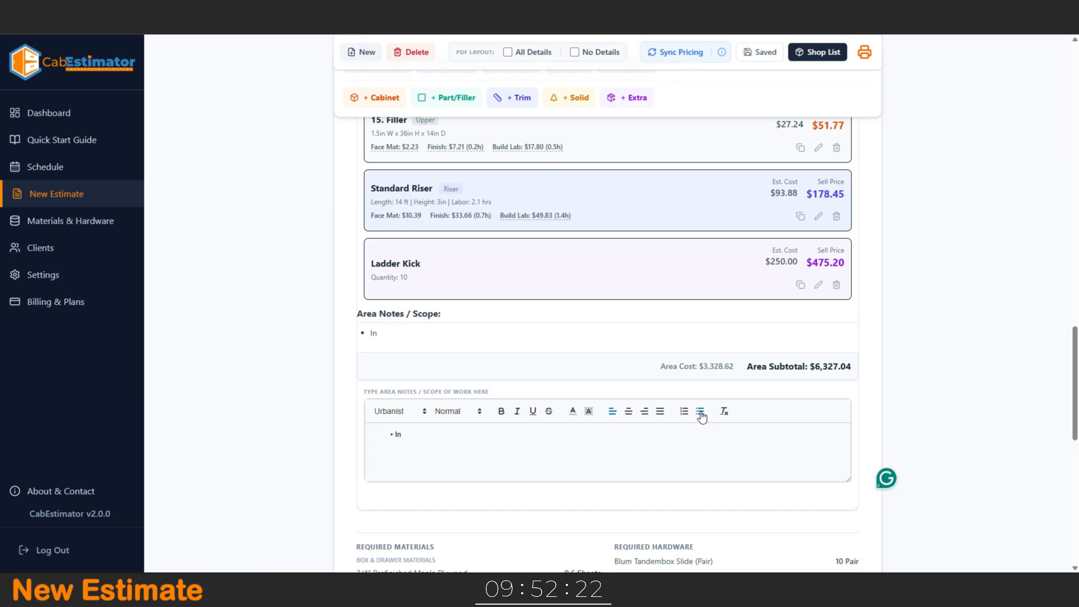
type("st")
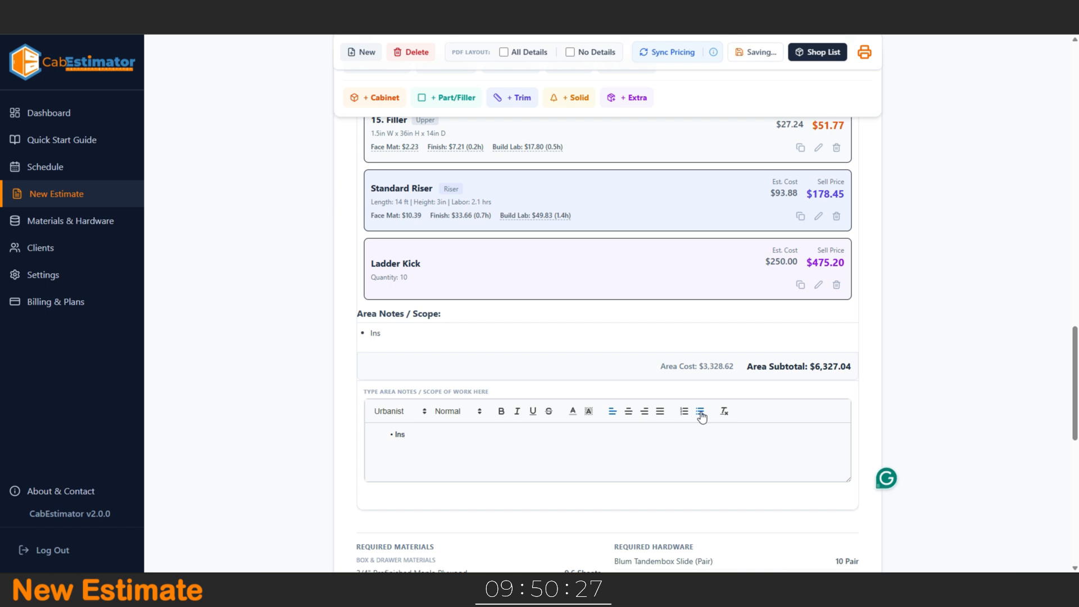
type("all new cabinets")
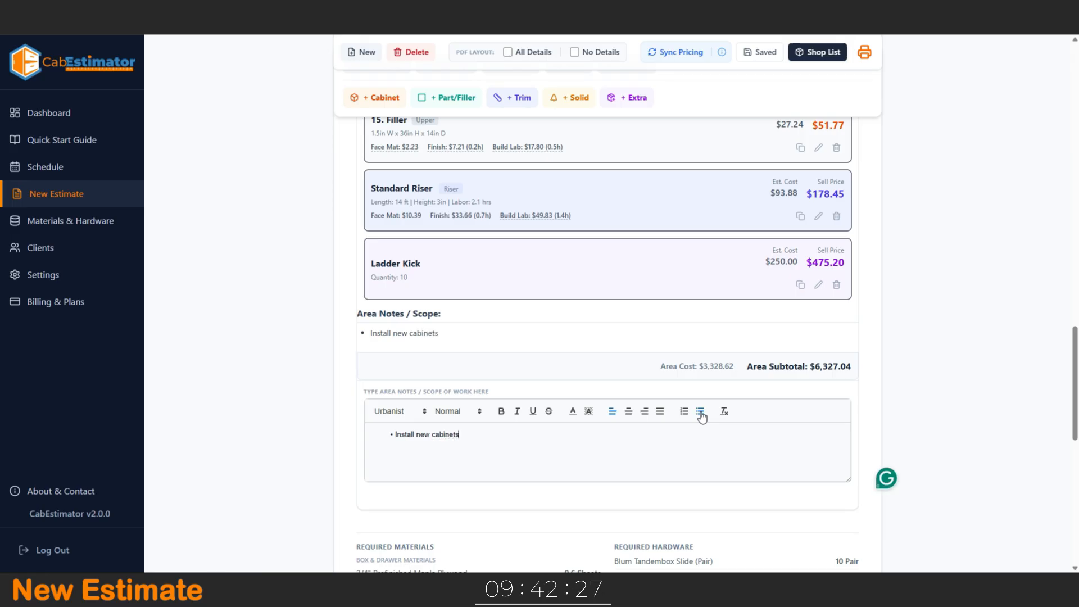
Add the bullets "All Blum hardware" and "Pulls TBD" to the area notes, accepting the suggested spelling correction for the hardware line.
key("Return")
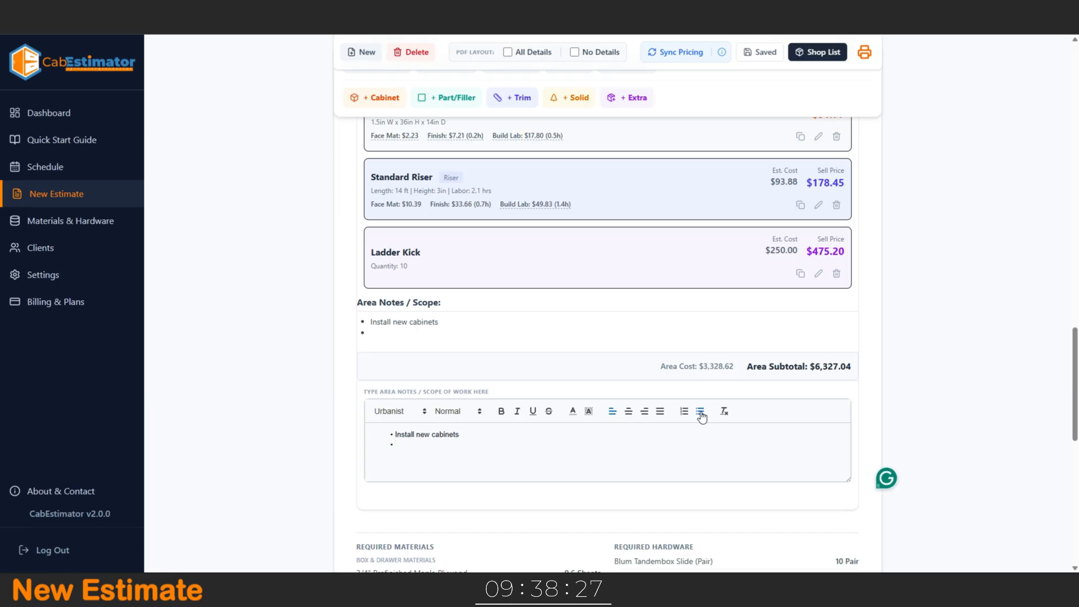
type("All blum")
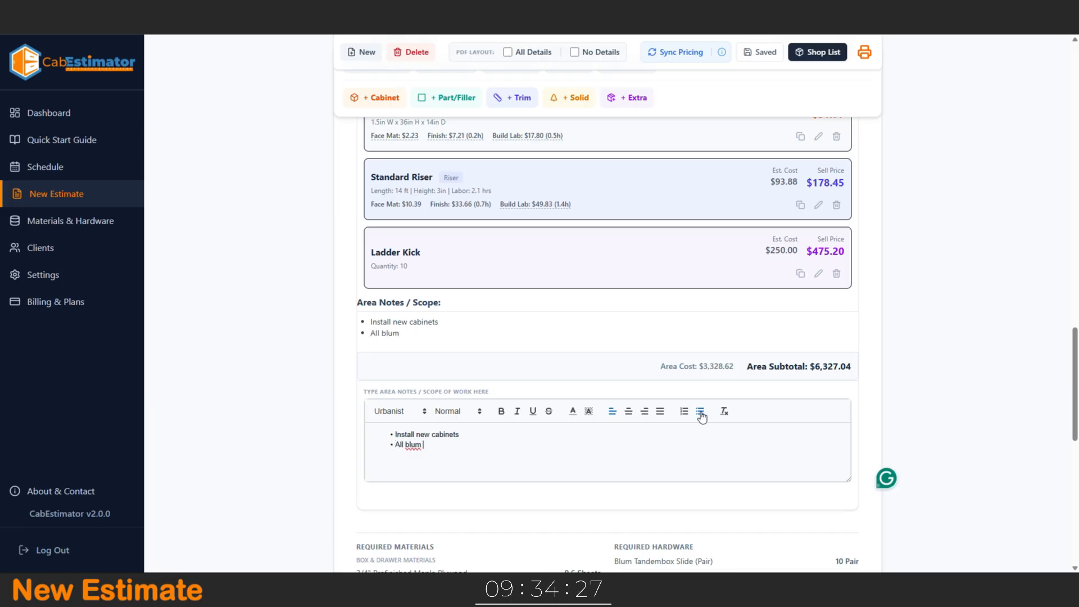
type(" Hardware")
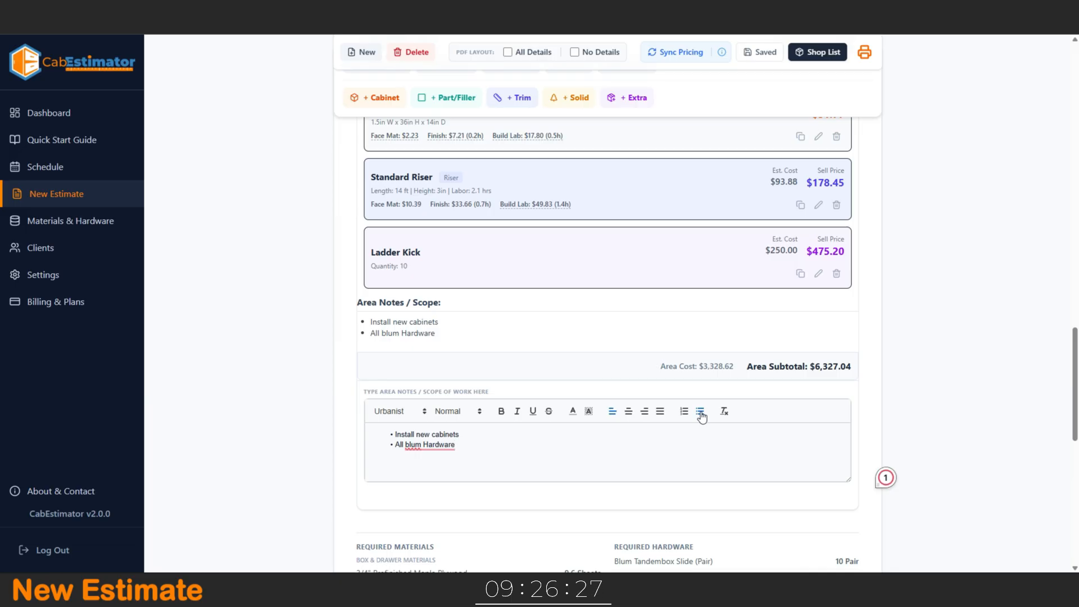
key("Return")
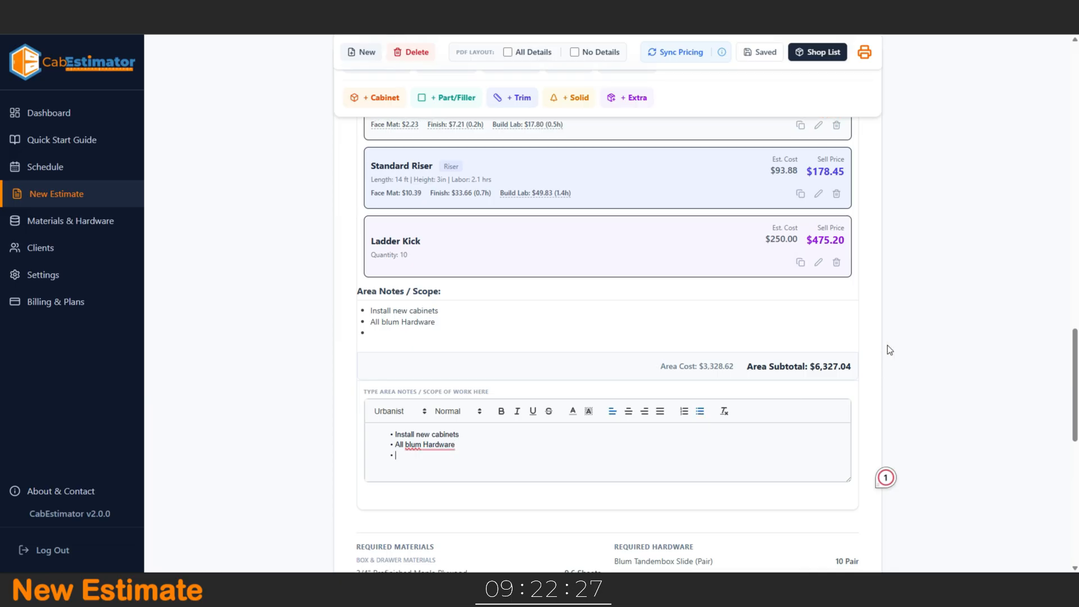
mouse_move(420, 449)
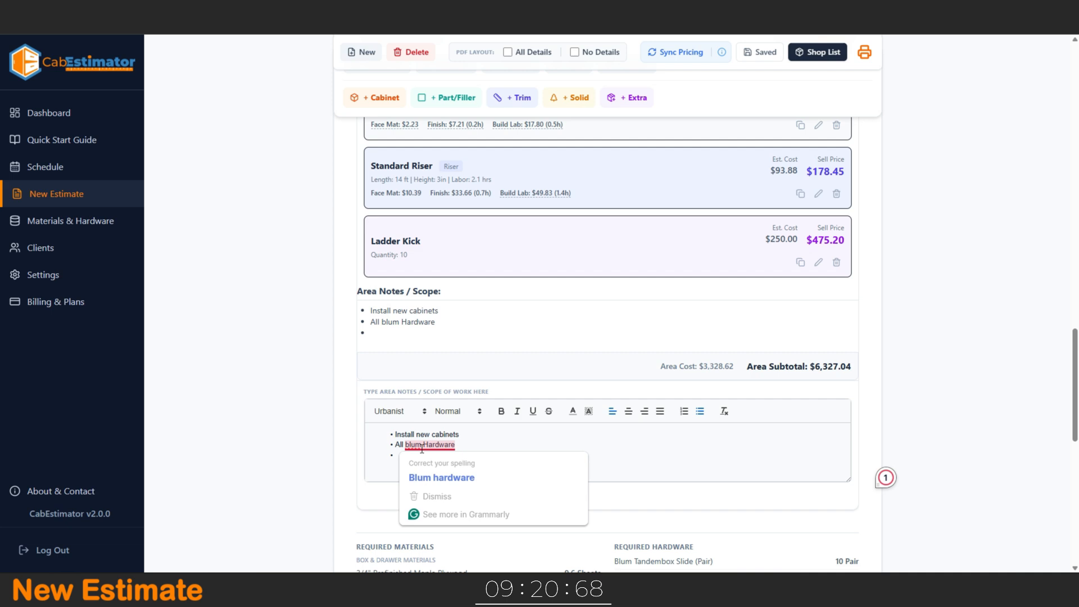
left_click(435, 478)
type("Pull")
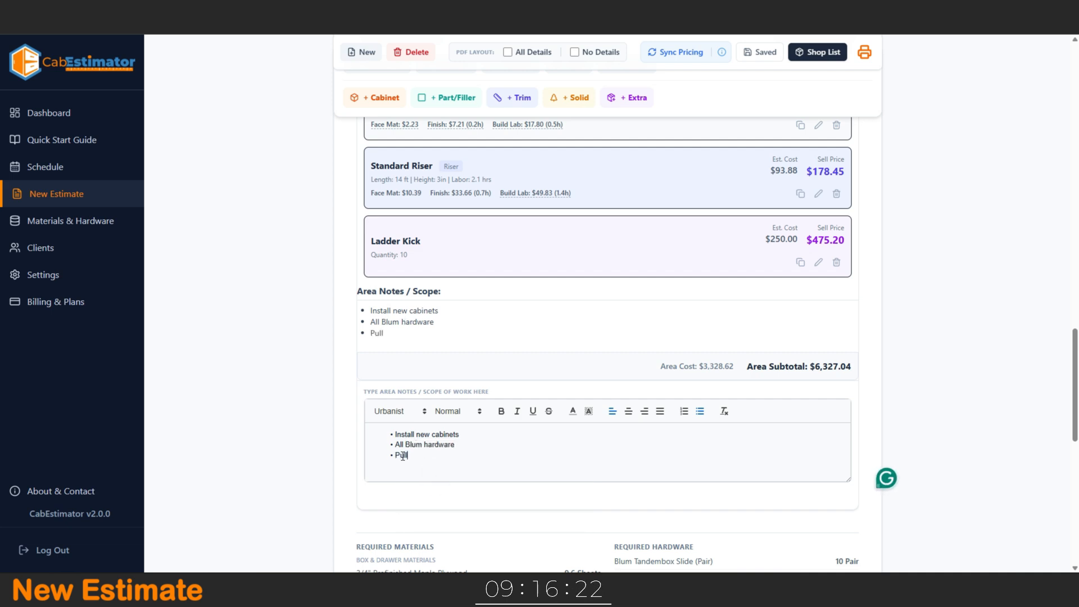
type("s TBD")
Review the estimate's required materials, required hardware, labor estimates, internal profitability and final totals.
scroll(502, 452, "down", 4)
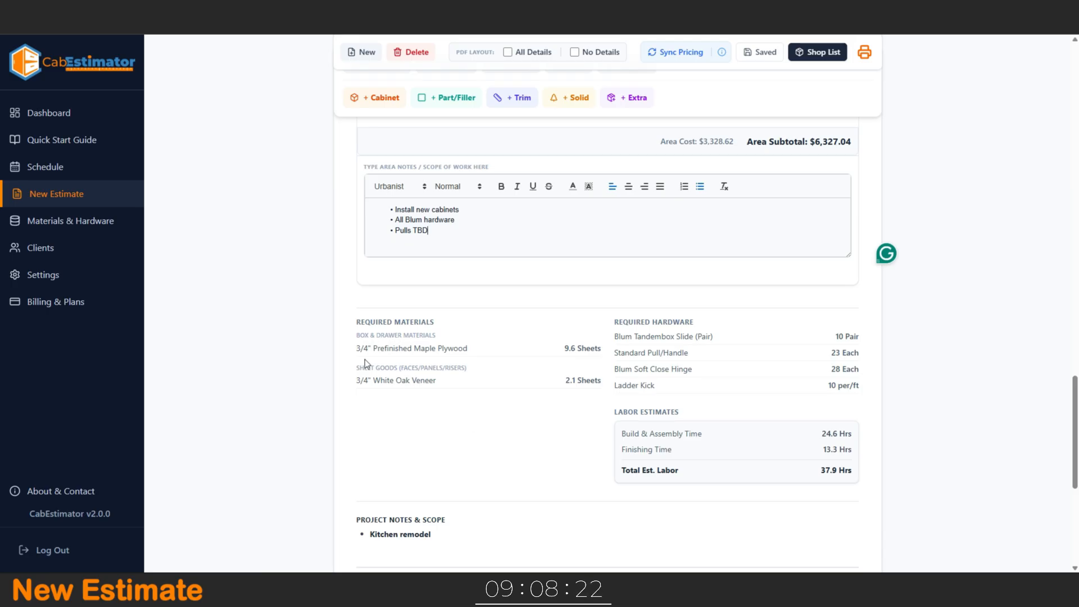
left_click_drag(354, 324, 605, 383)
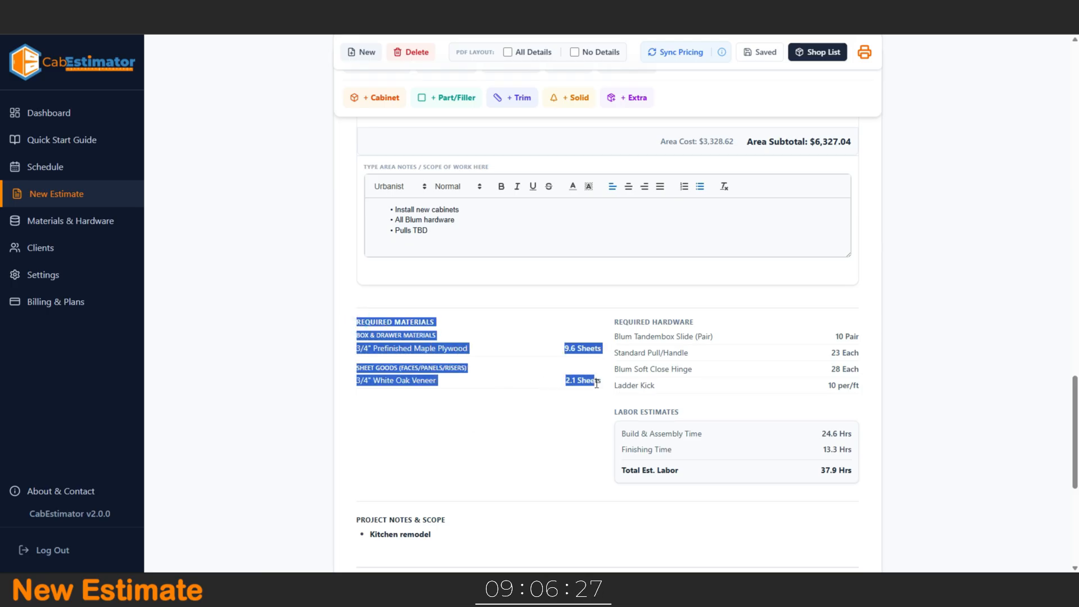
left_click(595, 430)
left_click_drag(614, 320, 859, 477)
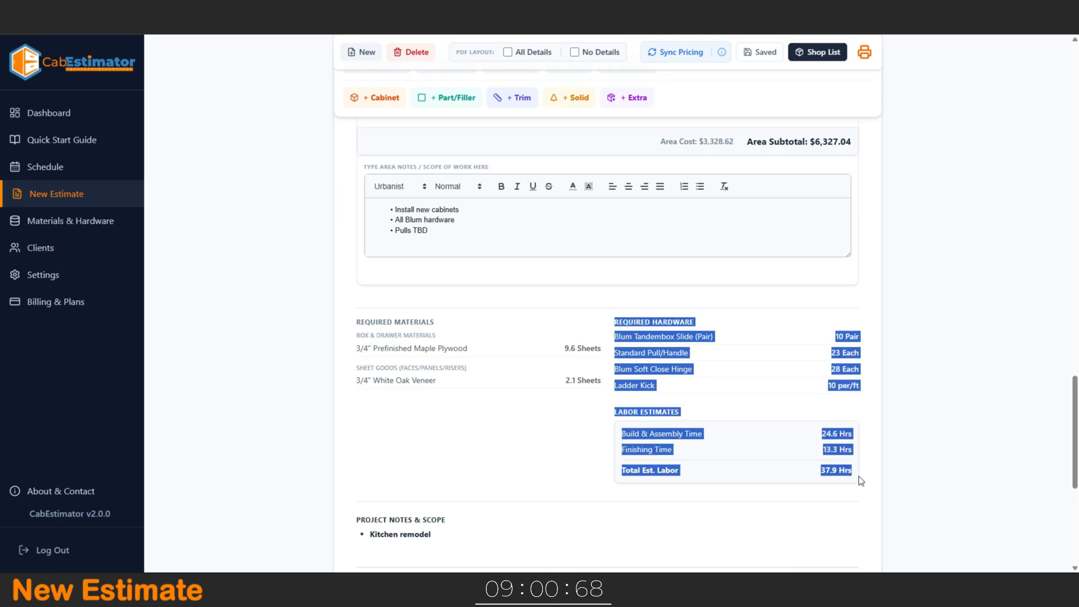
left_click(905, 421)
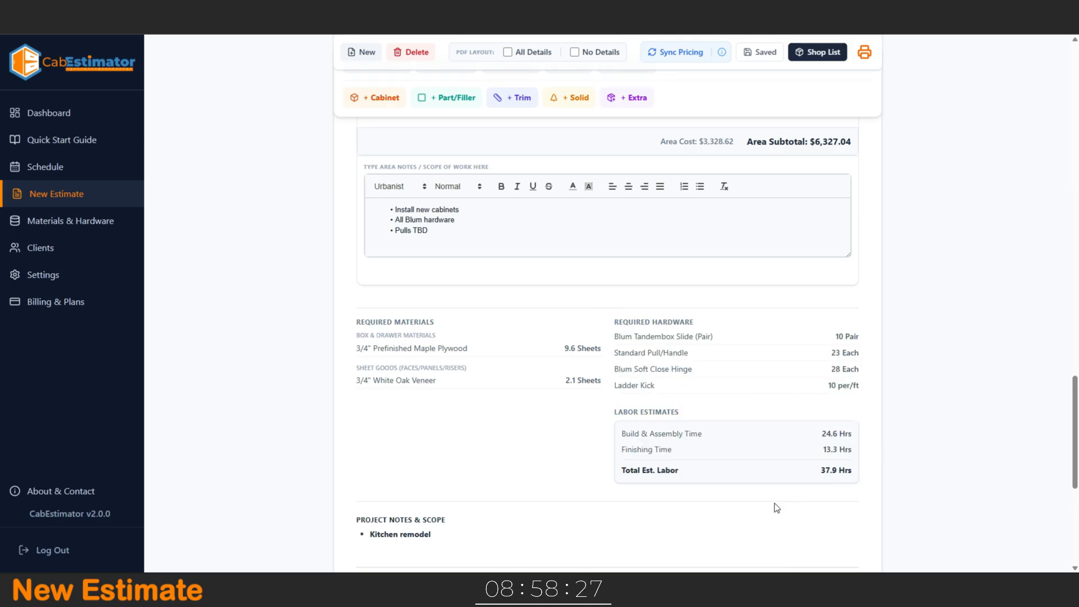
scroll(775, 503, "down", 5)
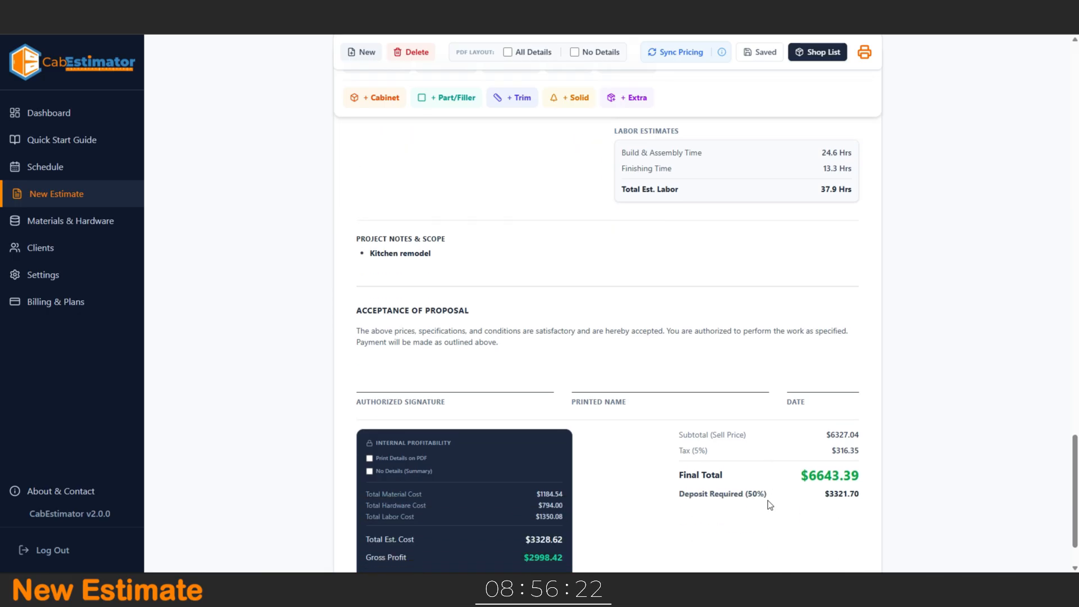
scroll(762, 499, "down", 1)
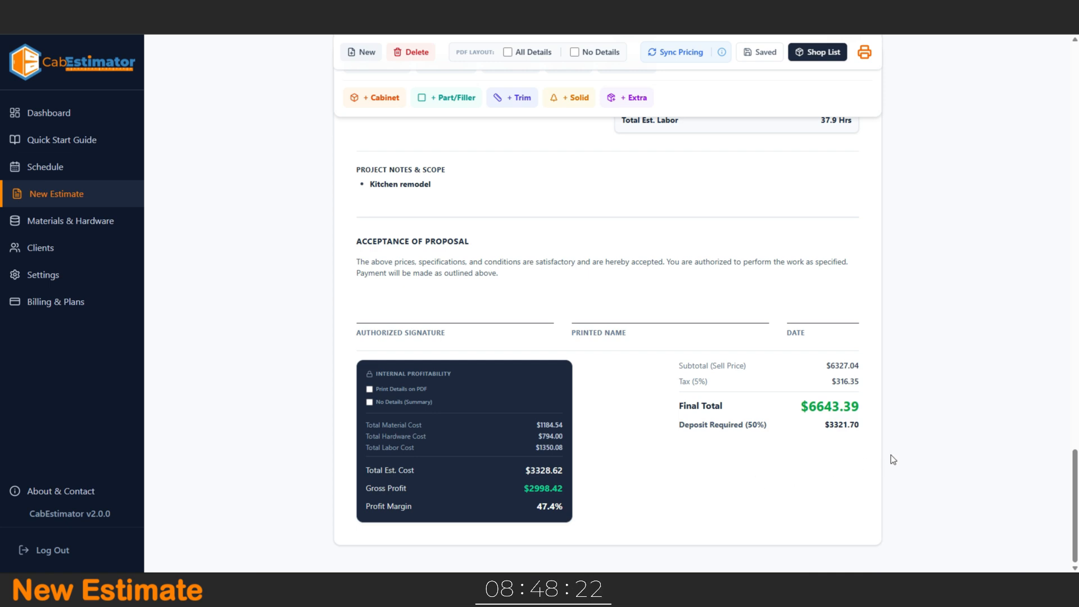
scroll(891, 456, "up", 1)
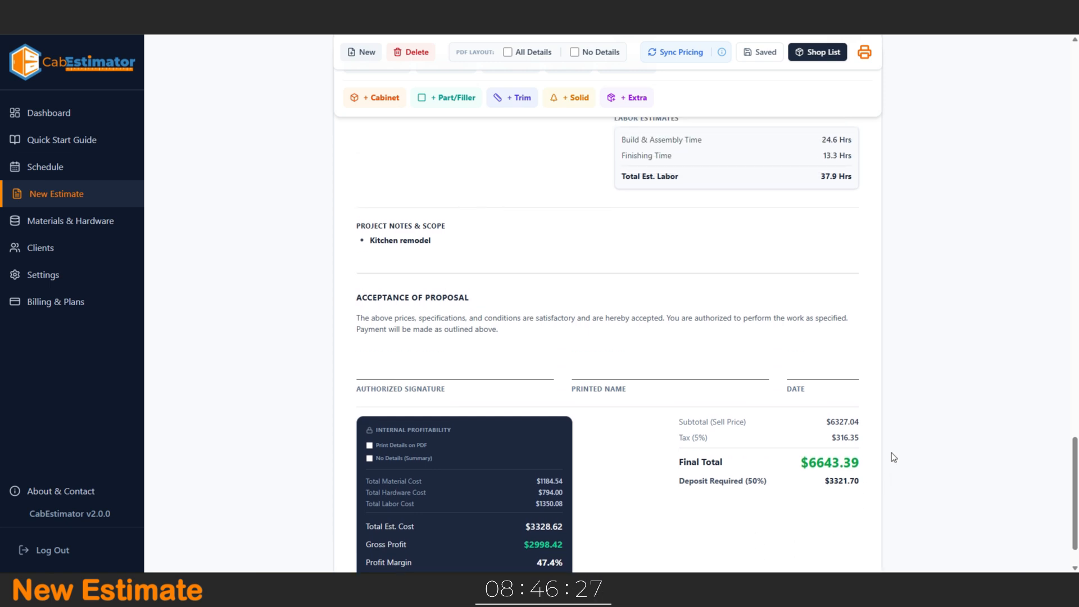
Apply the suggested days to the production schedule: 2 design, 3 production, 2 finishing and 2 install days.
scroll(892, 454, "up", 20)
scroll(898, 414, "up", 6)
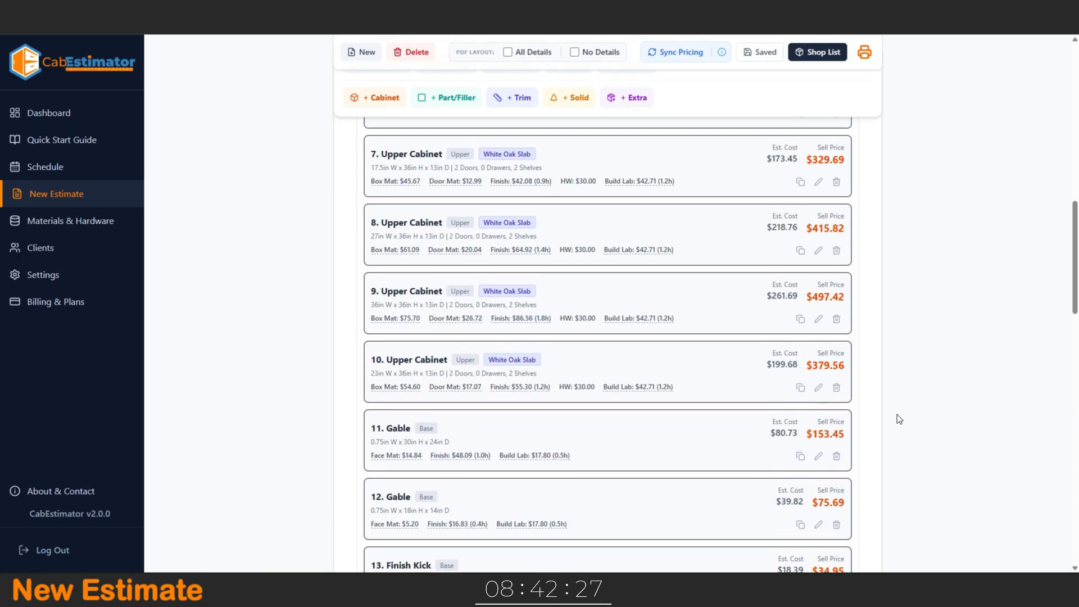
scroll(897, 415, "up", 6)
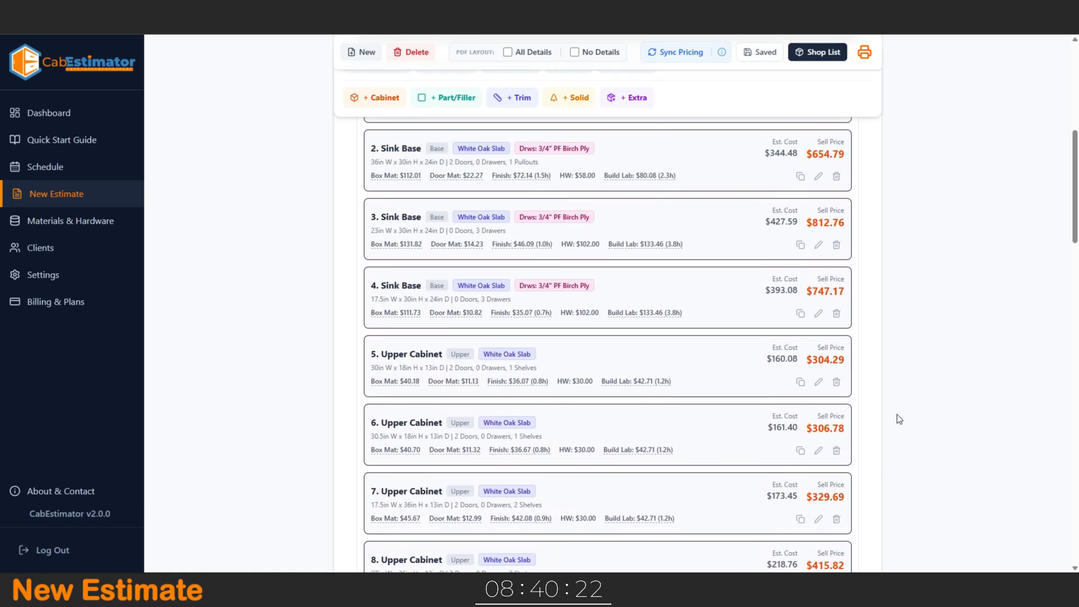
scroll(897, 413, "up", 3)
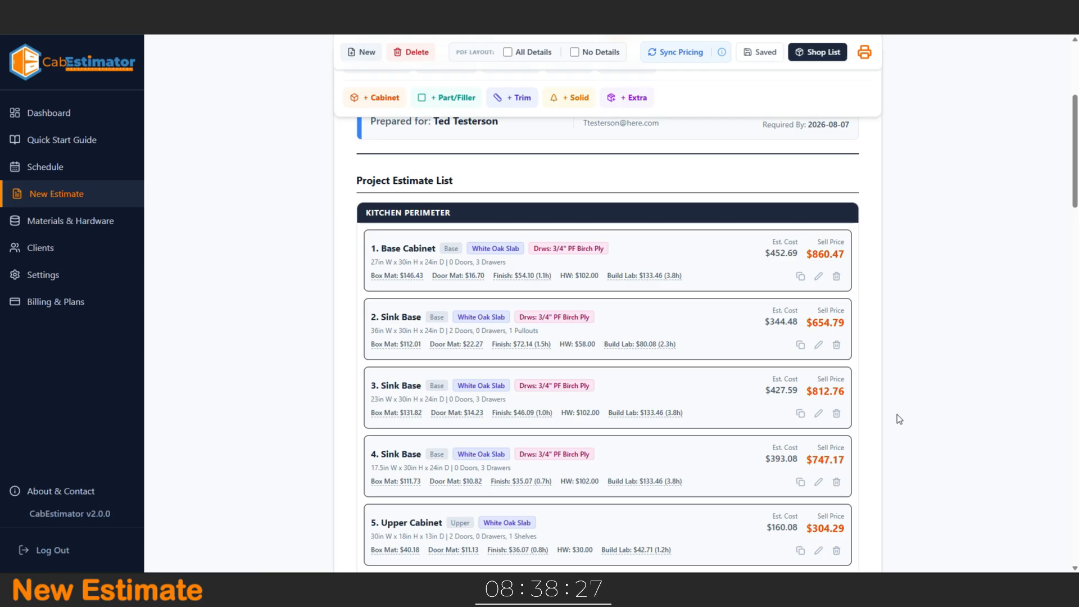
scroll(897, 413, "up", 4)
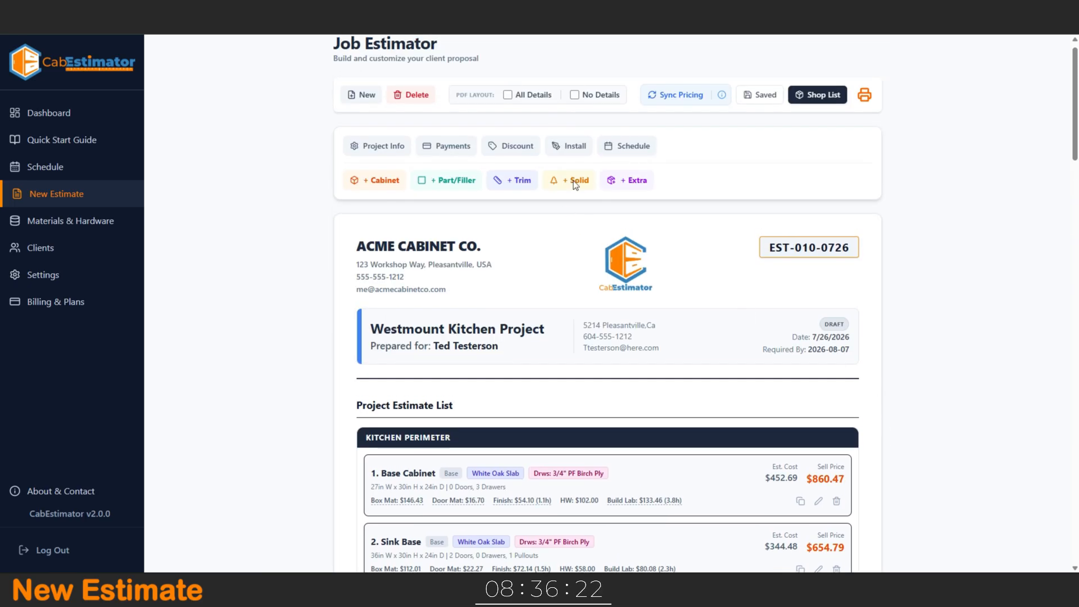
left_click(628, 151)
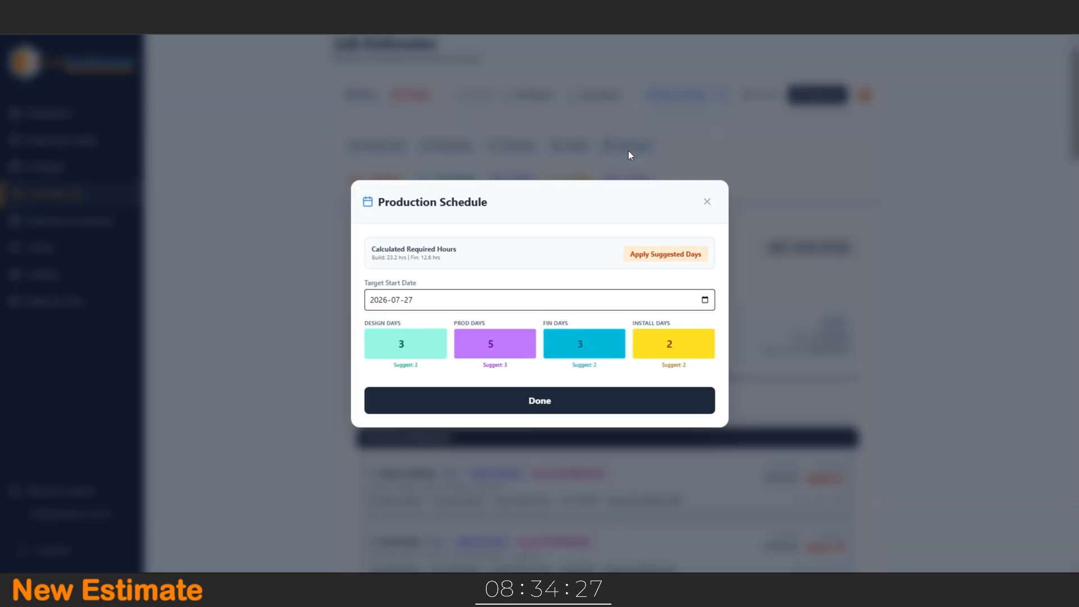
left_click_drag(369, 251, 468, 261)
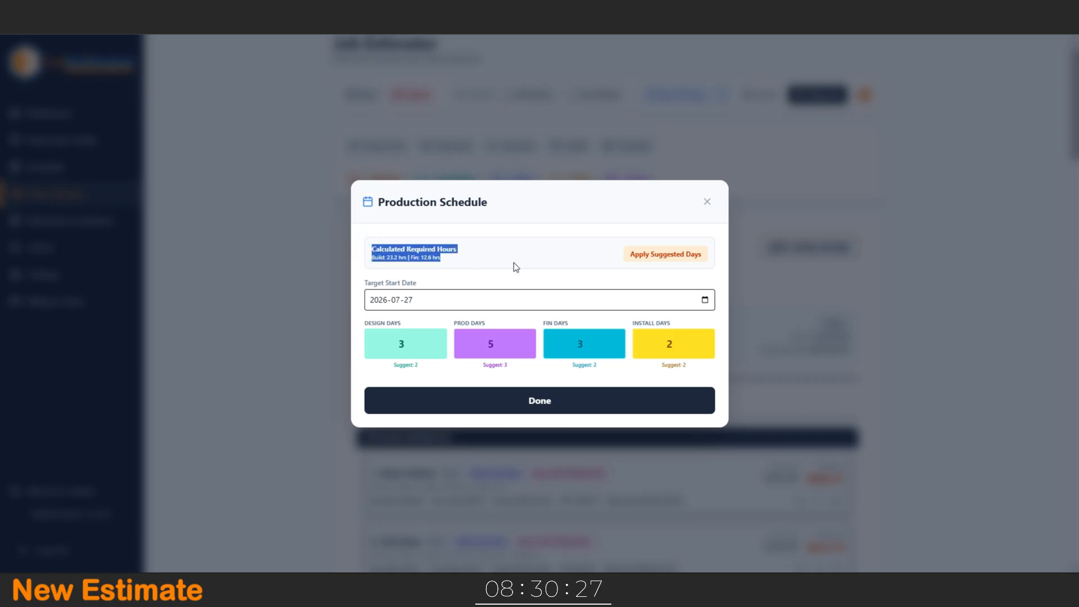
left_click(656, 255)
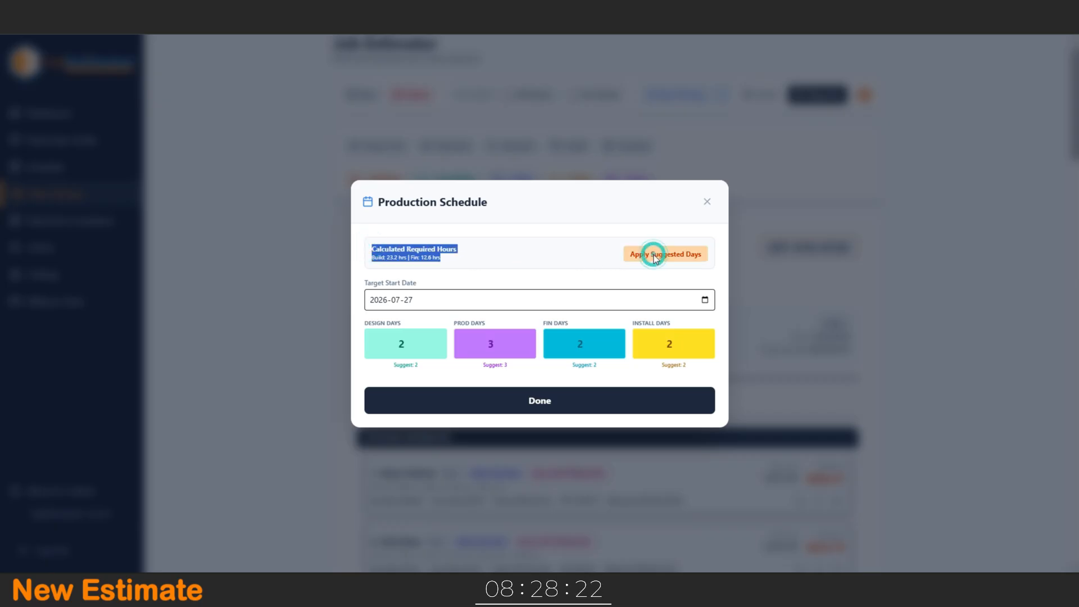
left_click_drag(372, 366, 676, 375)
left_click(676, 374)
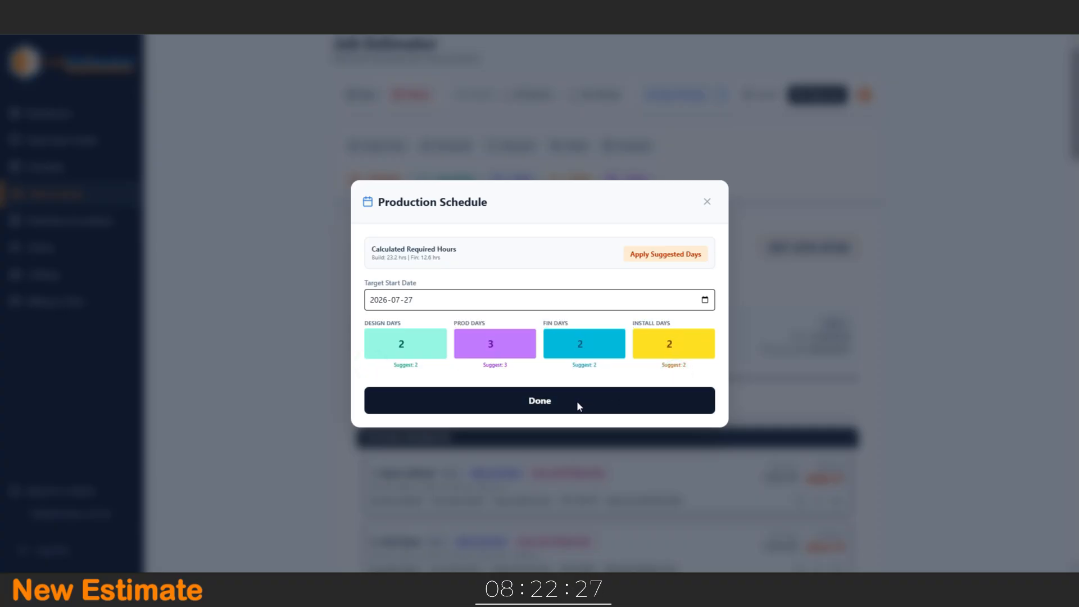
Set the production schedule's target start date to 2026-08-03 and finish editing the schedule.
left_click(705, 300)
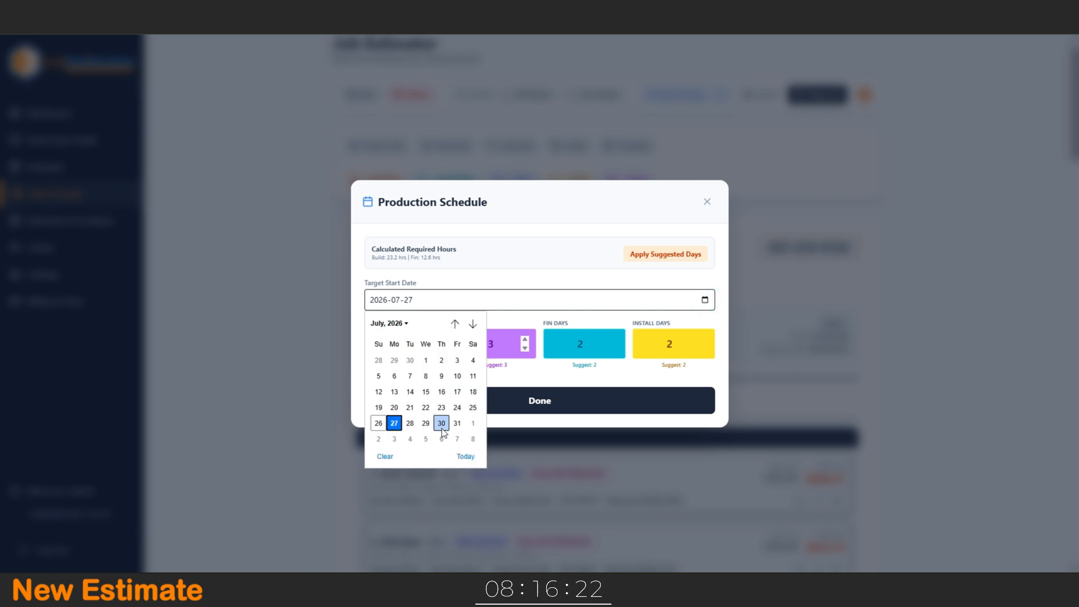
left_click(395, 440)
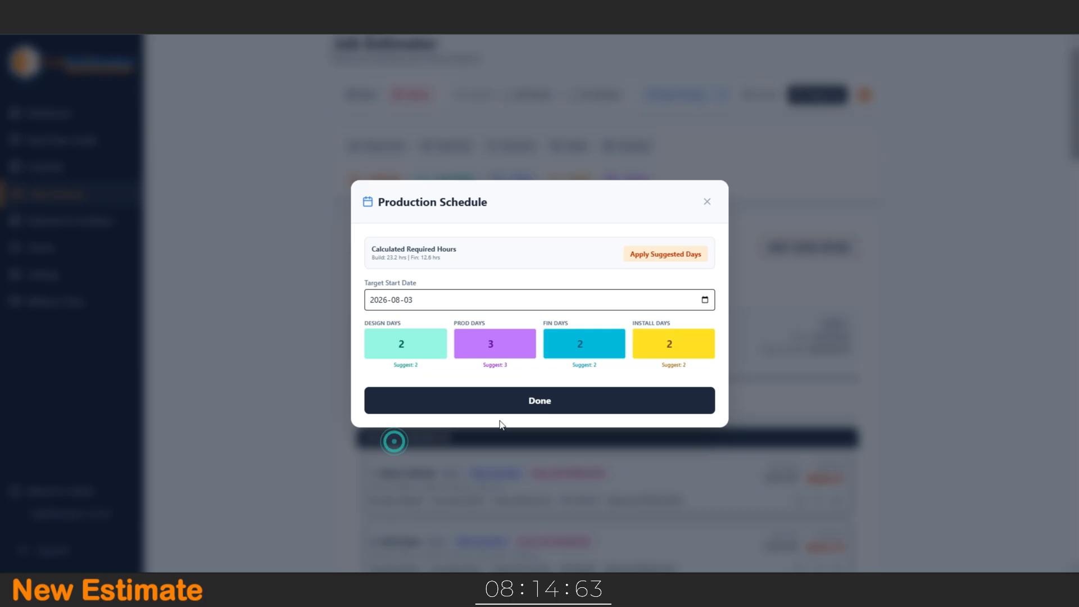
left_click(554, 398)
Check the required 50% deposit in the estimate's totals and record a $3321.70 payment with the note "Deposit".
scroll(942, 381, "down", 15)
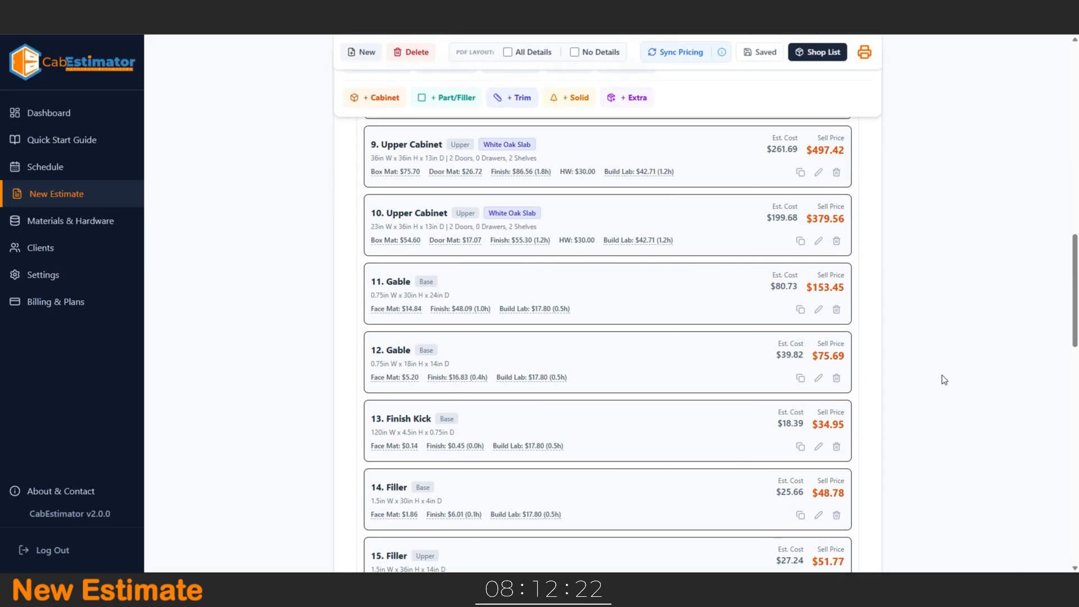
scroll(941, 373, "down", 15)
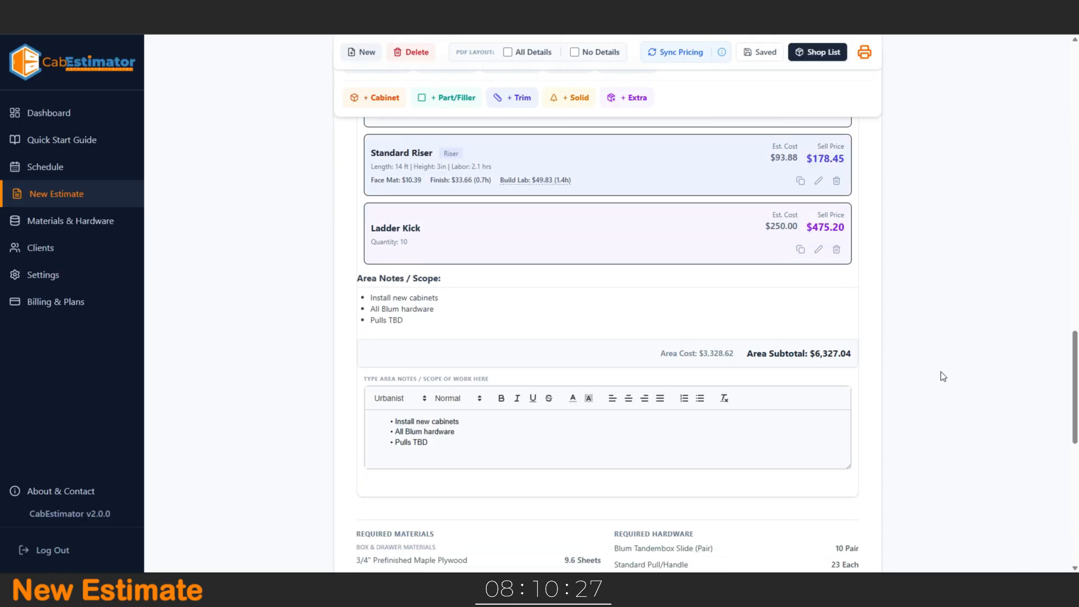
scroll(941, 374, "down", 5)
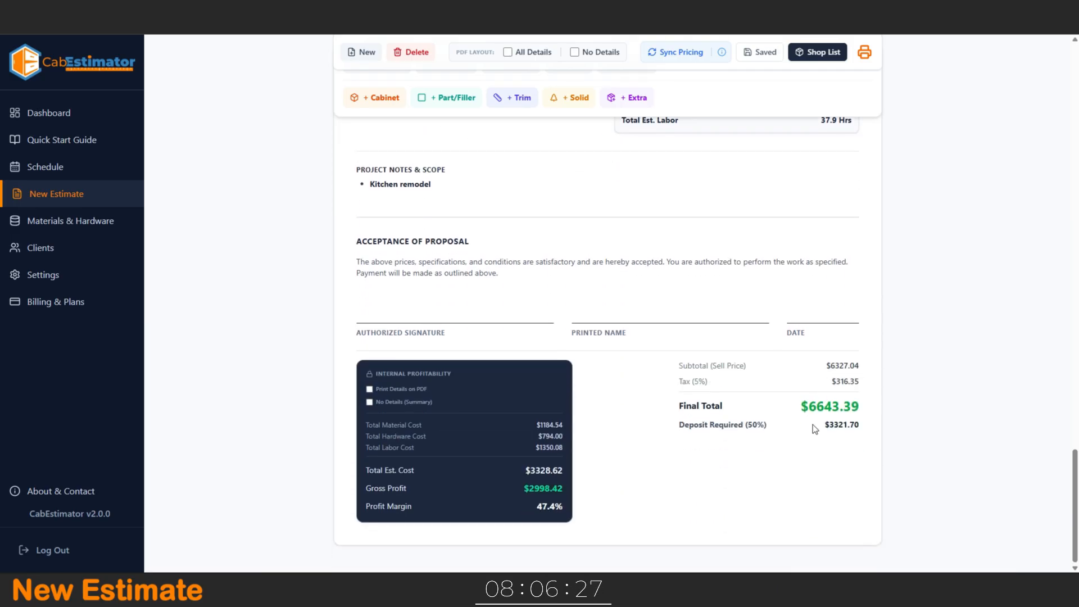
left_click_drag(824, 428, 868, 424)
scroll(928, 302, "up", 10)
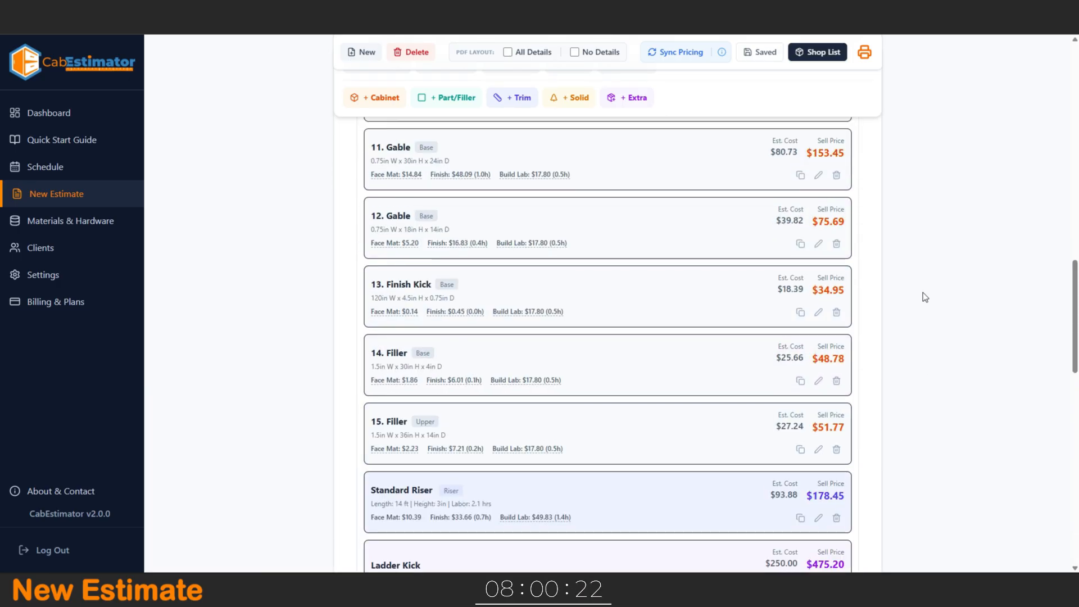
scroll(919, 286, "up", 5)
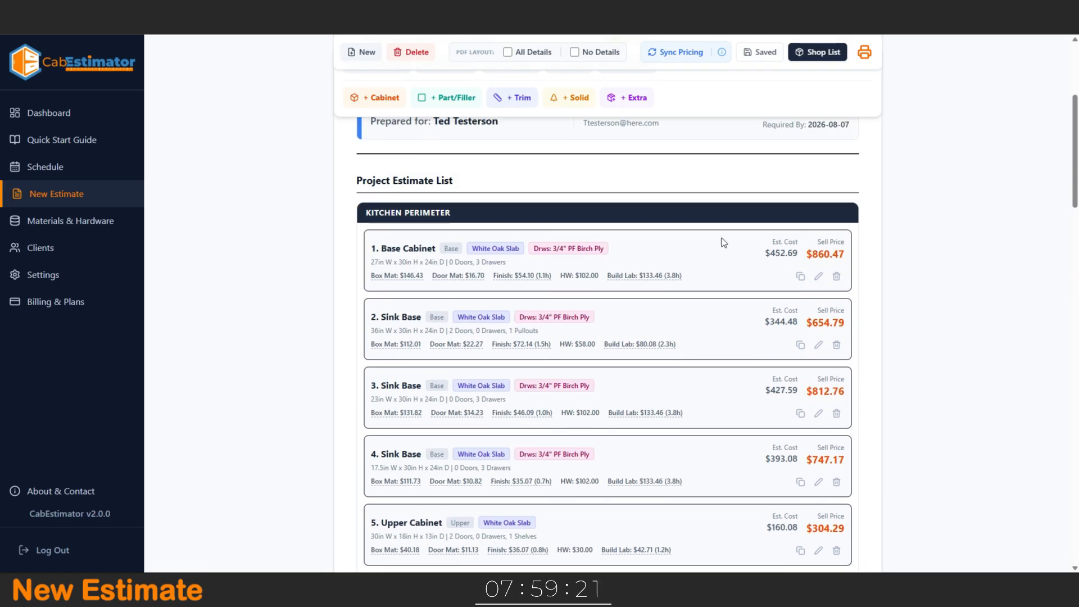
scroll(458, 167, "up", 5)
left_click(447, 161)
left_click(410, 303)
type("3321.70")
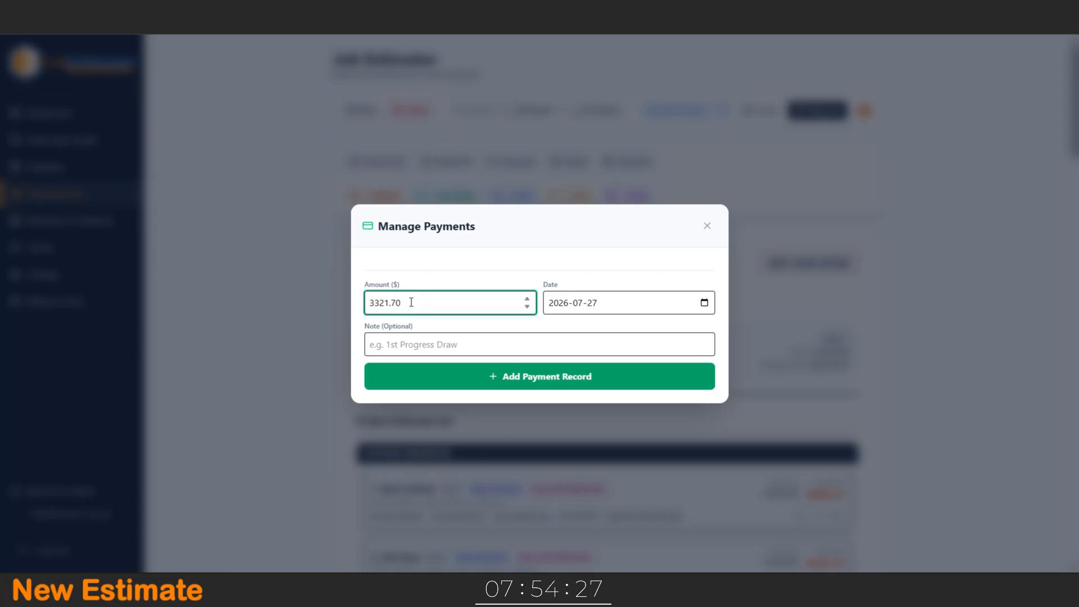
left_click(468, 342)
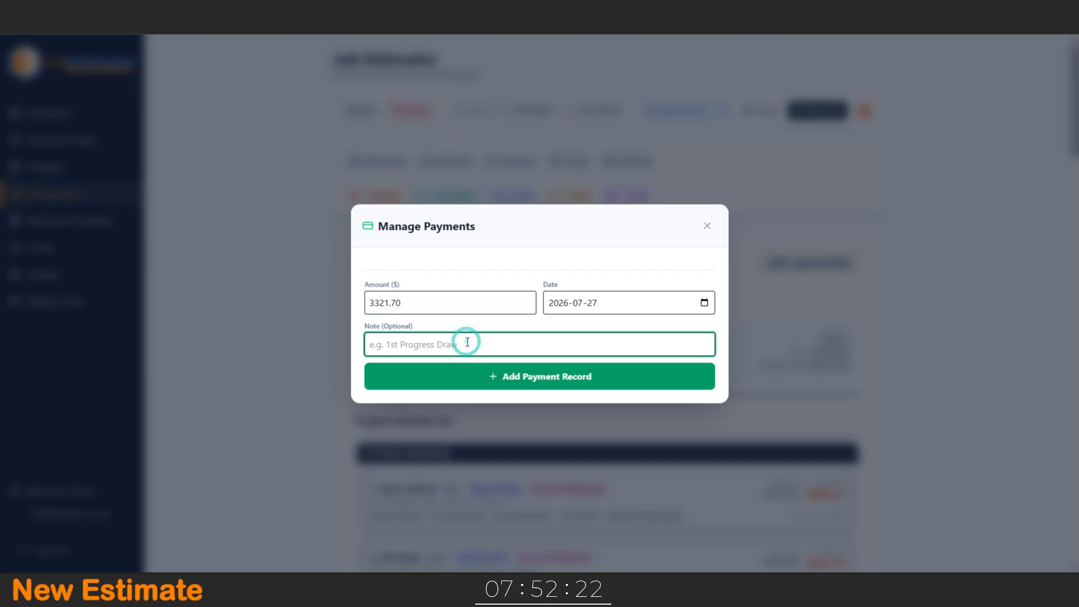
type("Deposit")
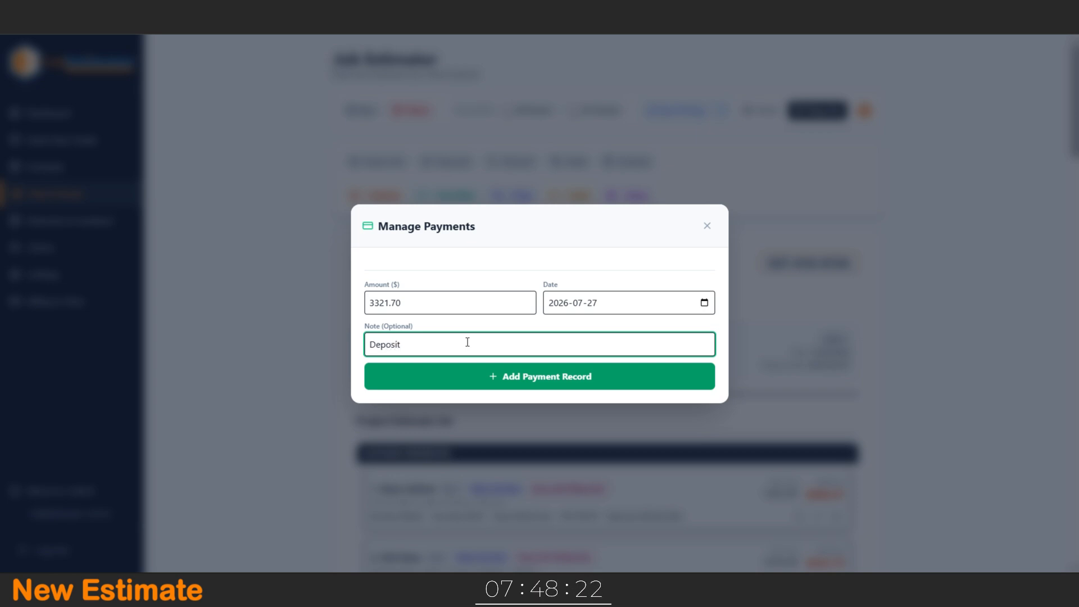
left_click(469, 387)
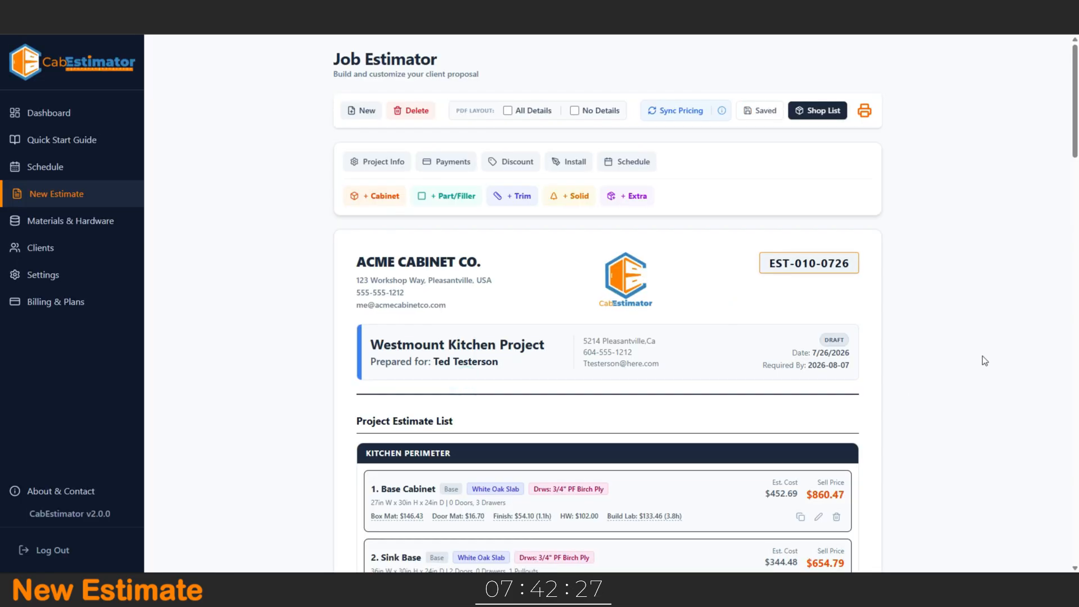
Review the estimate's applied payment, balance due and Kitchen Perimeter area subtotal.
scroll(983, 356, "down", 5)
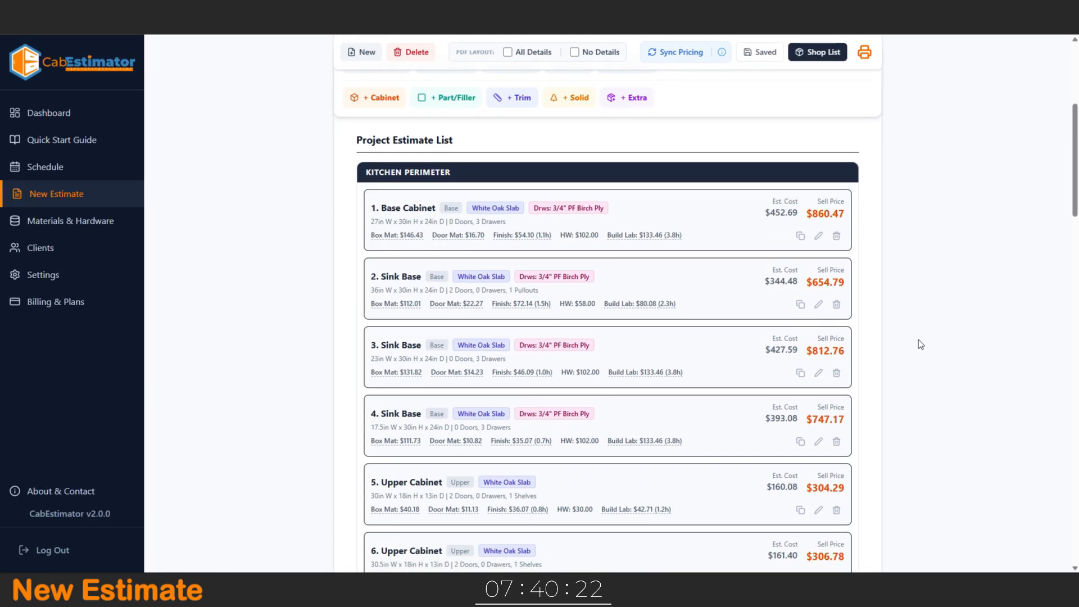
scroll(919, 339, "down", 8)
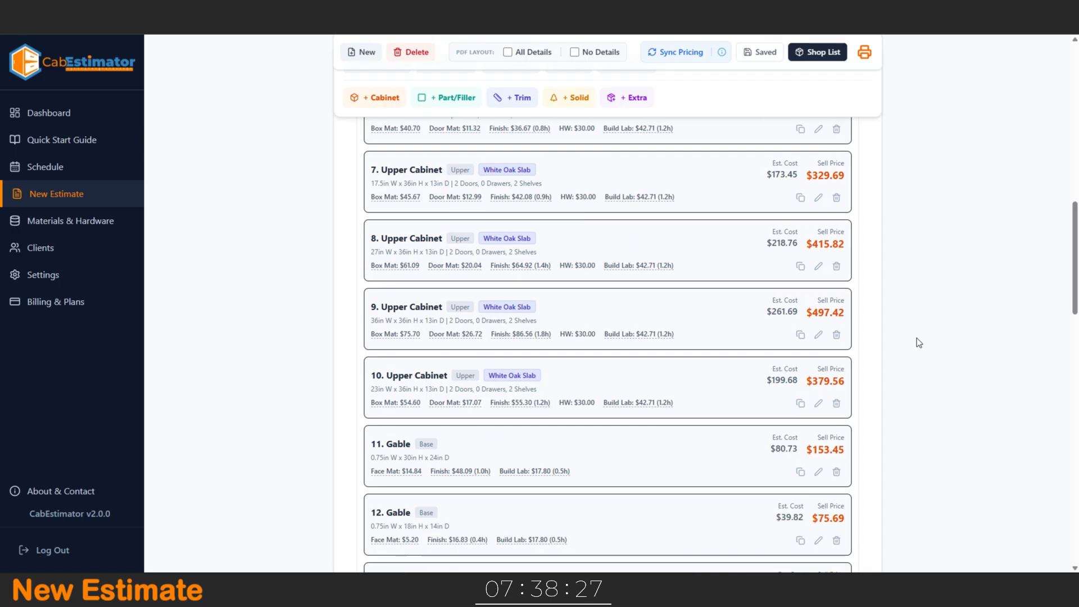
scroll(916, 339, "down", 15)
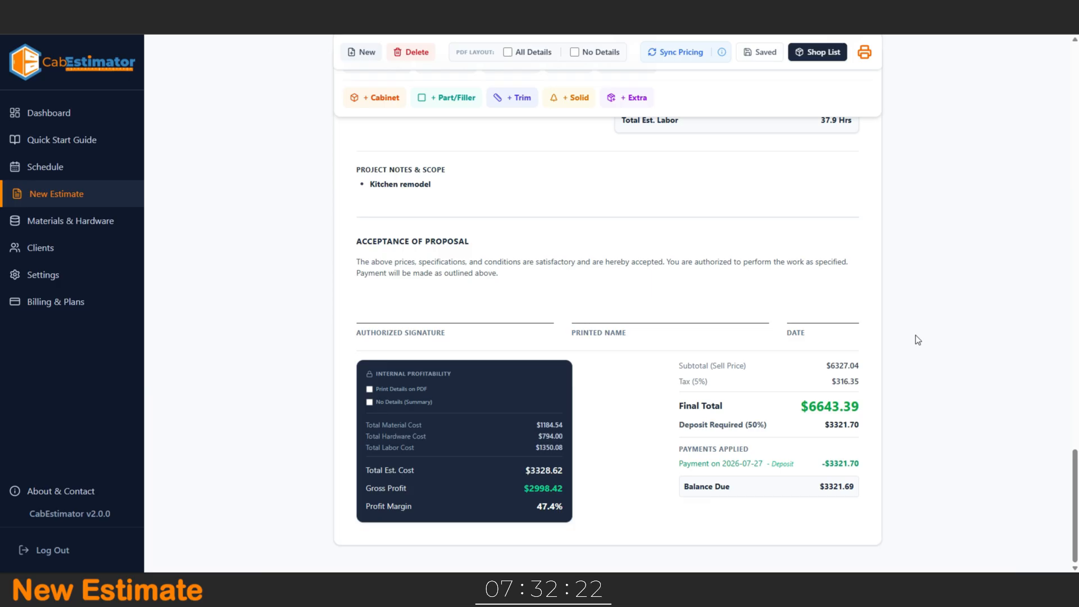
scroll(916, 335, "up", 1)
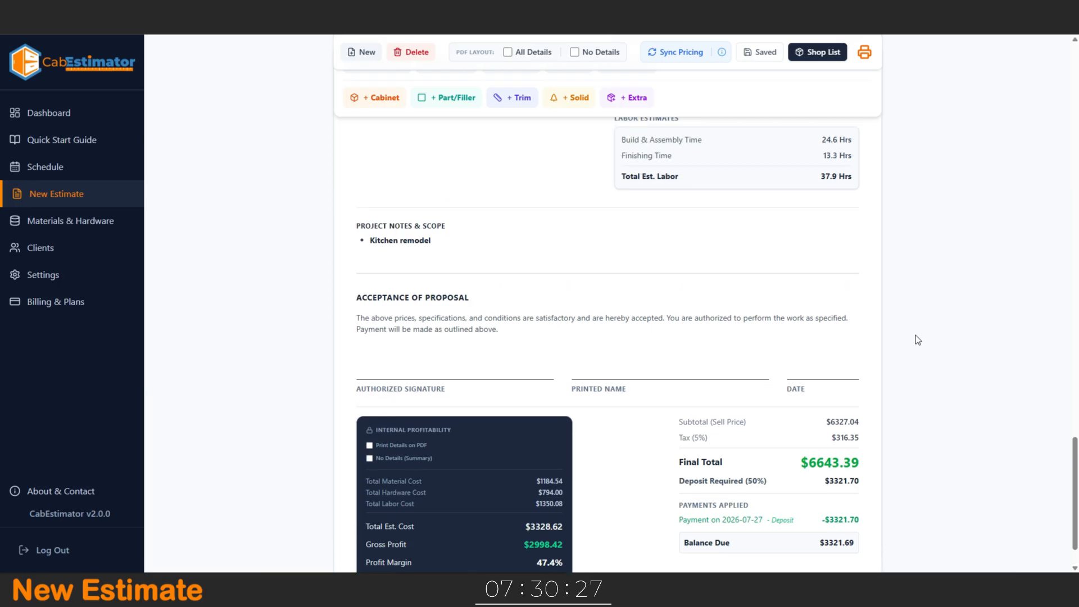
scroll(916, 335, "up", 6)
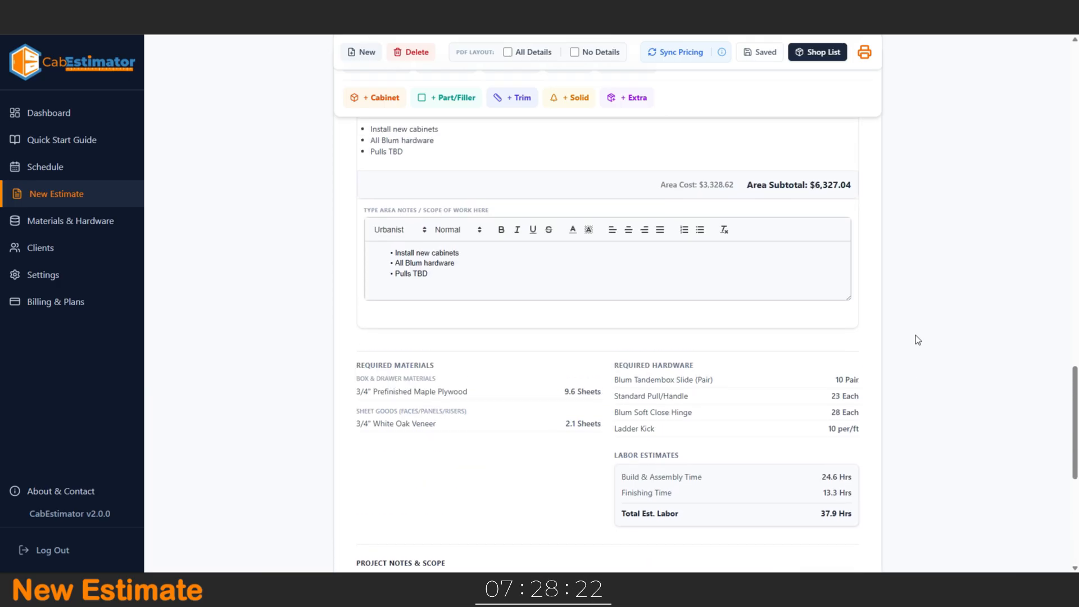
scroll(916, 335, "up", 3)
left_click_drag(652, 356, 915, 347)
left_click(912, 337)
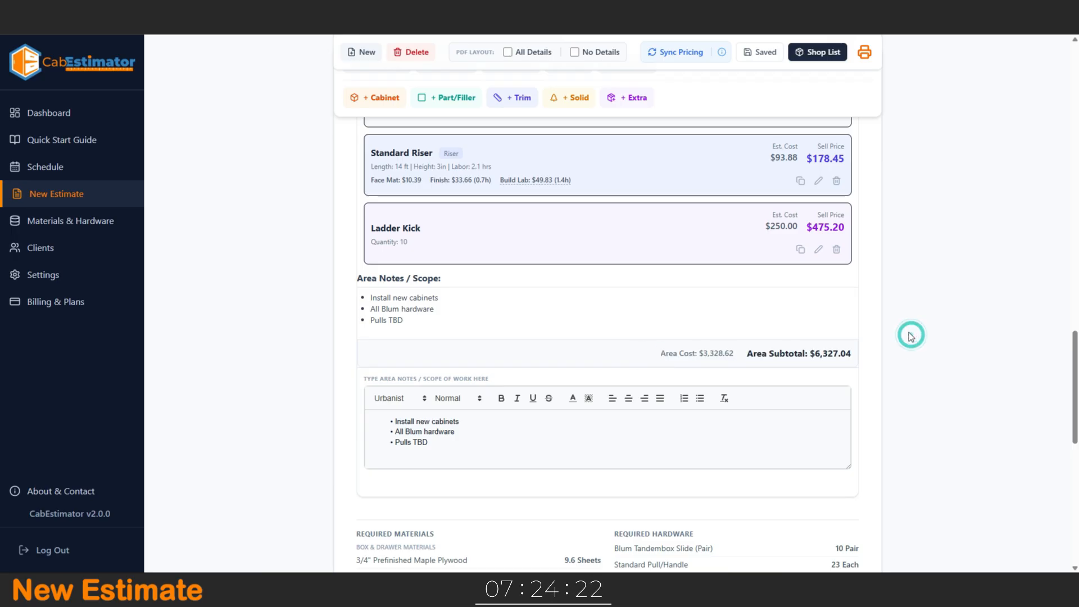
Add an installation fee to the estimate, calculated as 15% of the subtotal.
scroll(910, 334, "up", 7)
scroll(906, 329, "up", 15)
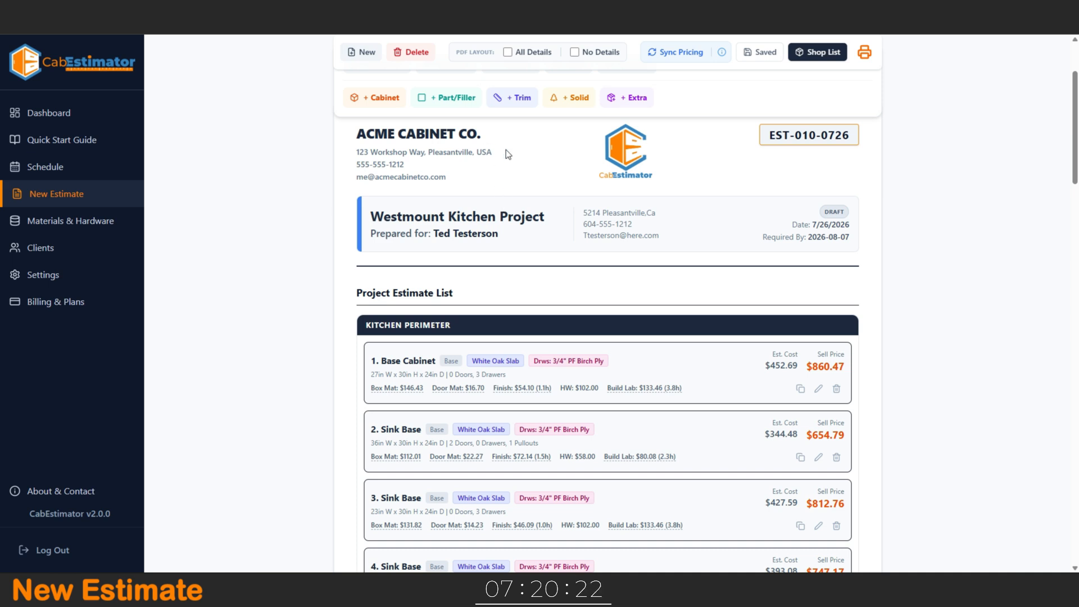
scroll(508, 151, "up", 3)
left_click(571, 163)
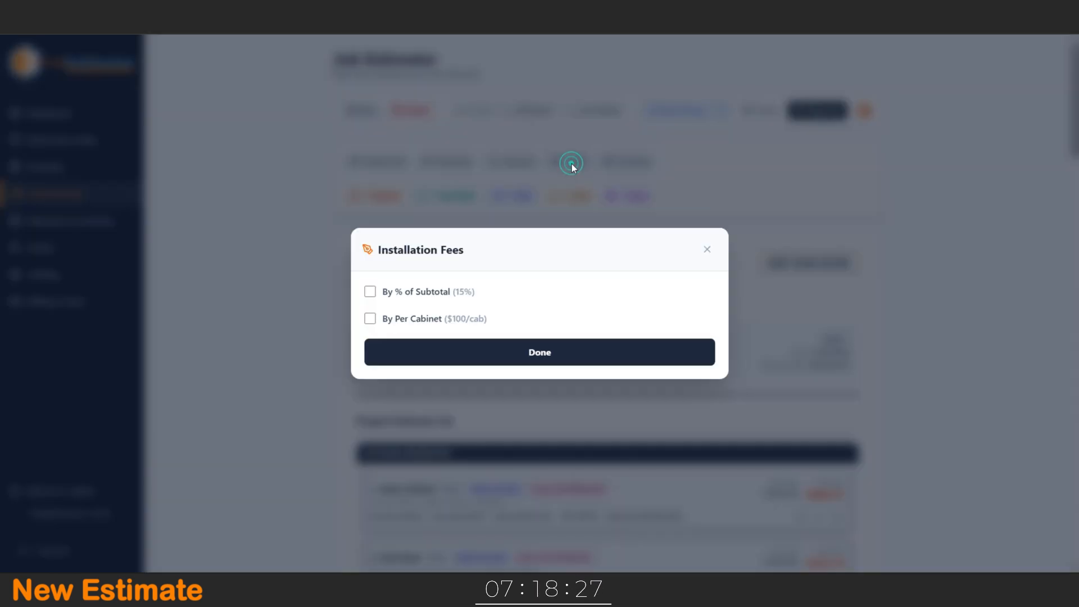
left_click(370, 292)
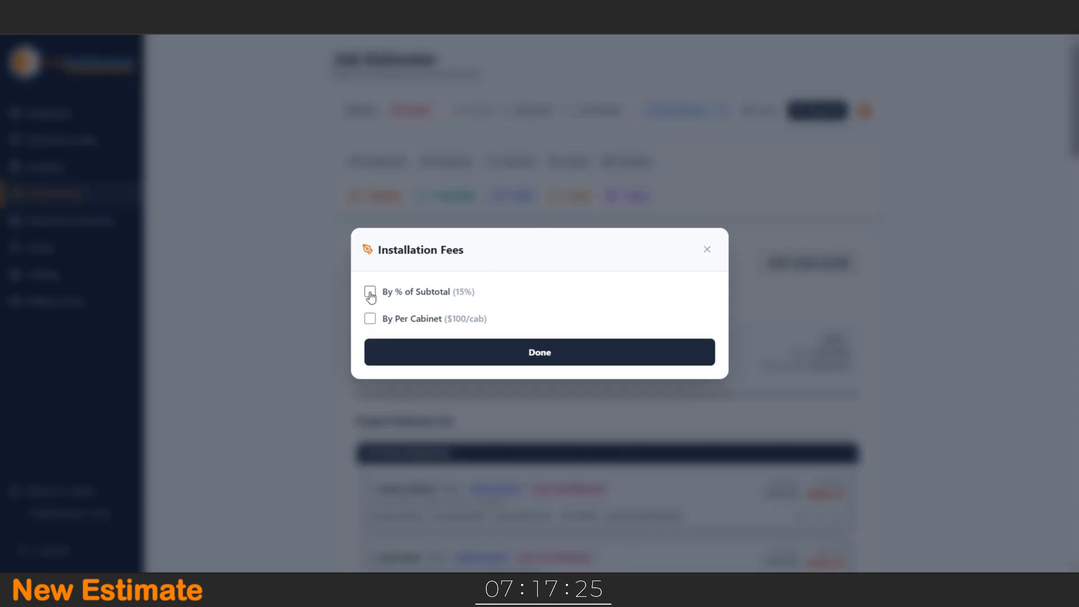
left_click(479, 360)
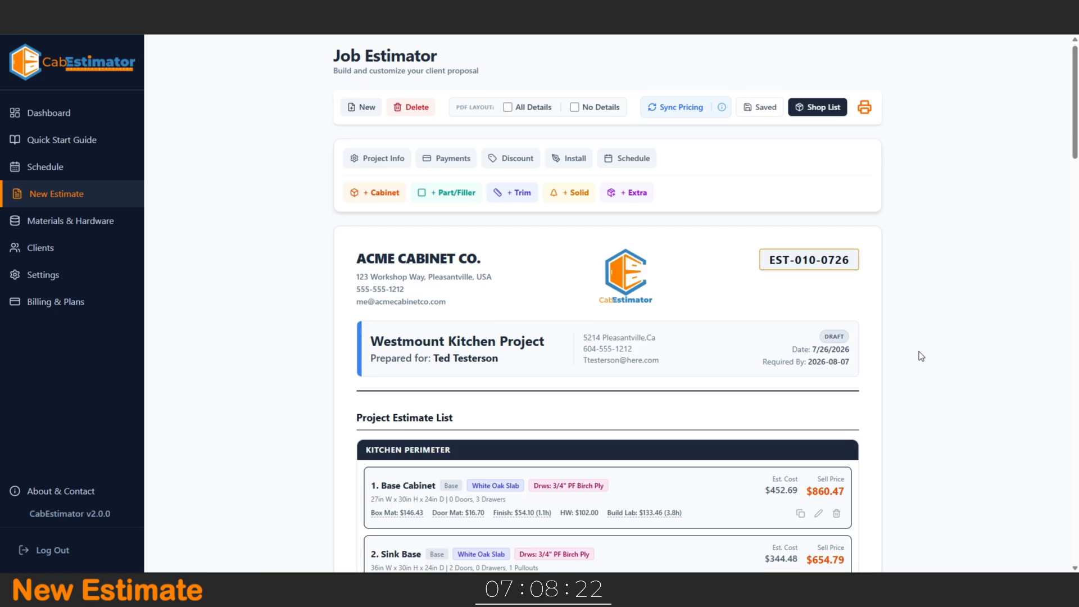
Review the estimate's totals with installation included, comparing the required 50% deposit with the payment applied.
scroll(919, 352, "down", 2)
scroll(919, 352, "down", 9)
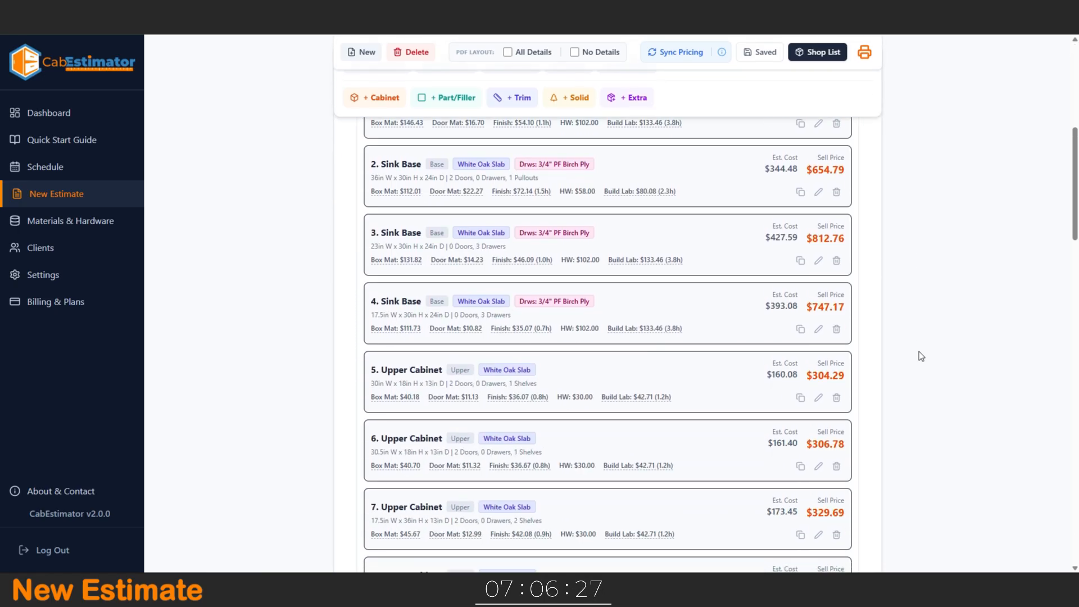
scroll(919, 352, "down", 10)
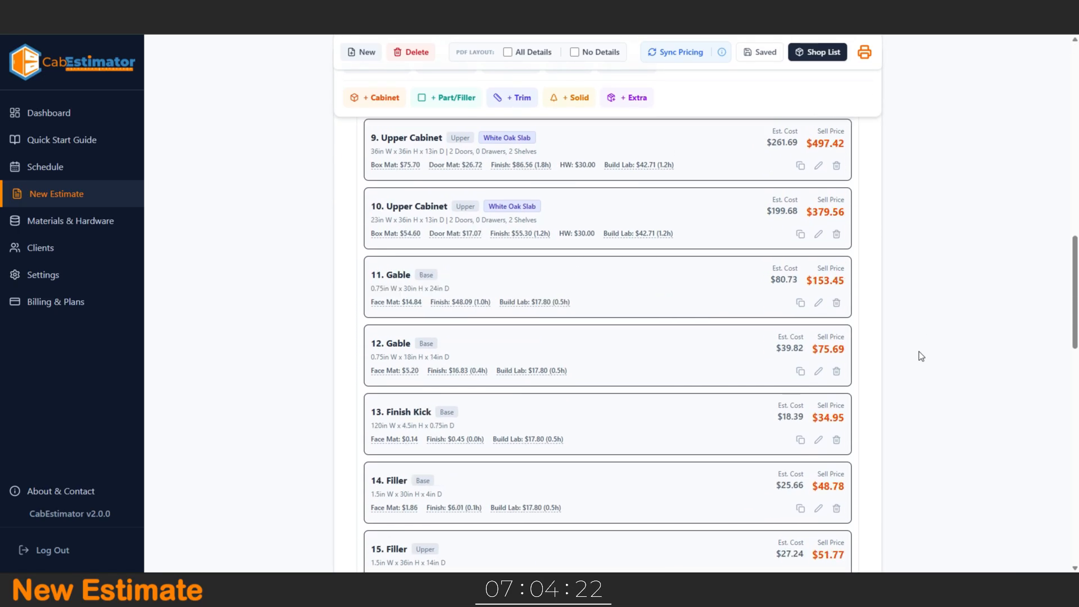
scroll(919, 352, "down", 5)
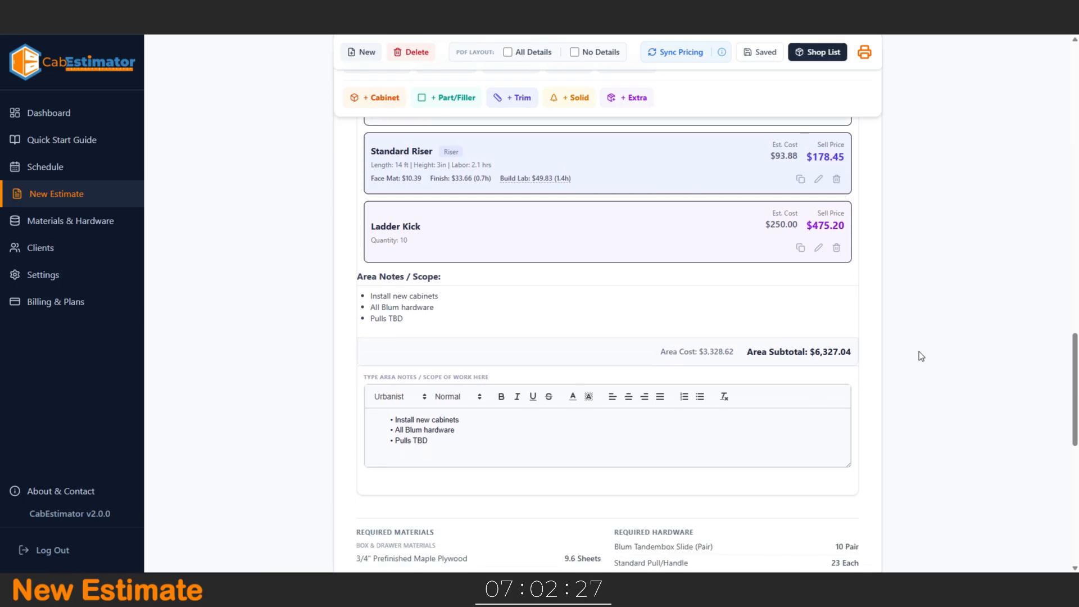
scroll(919, 352, "down", 8)
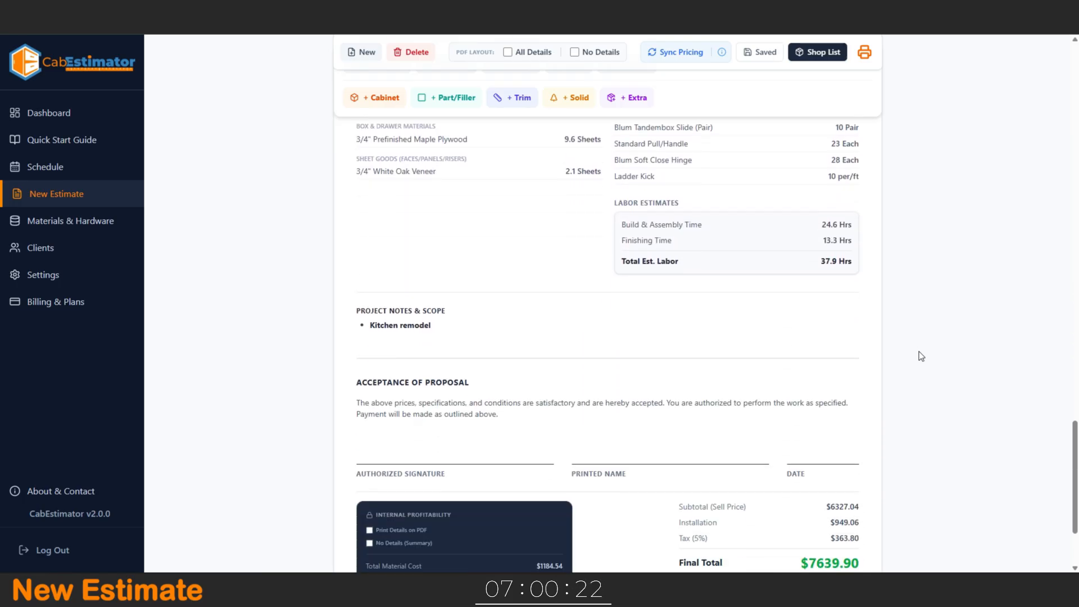
left_click_drag(866, 480, 814, 481)
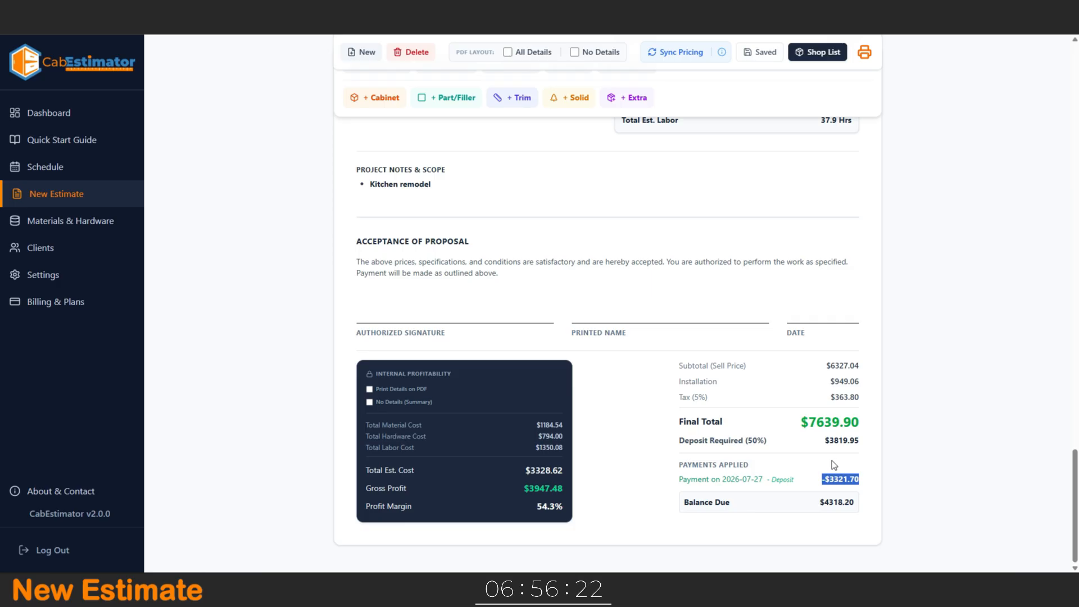
left_click(832, 464)
left_click_drag(861, 479, 830, 479)
scroll(937, 299, "up", 1)
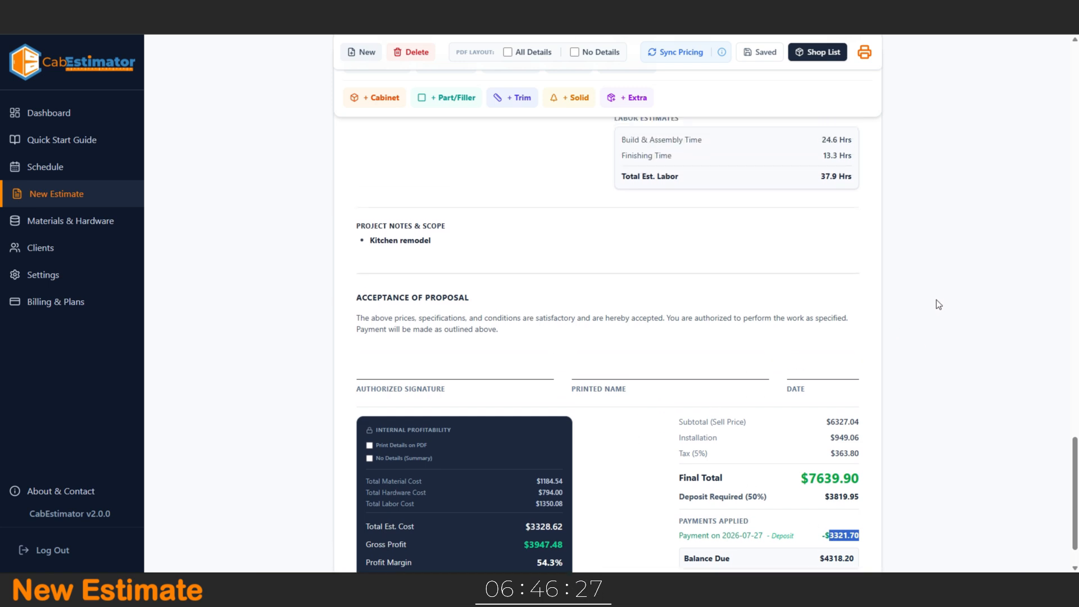
left_click_drag(864, 499, 831, 500)
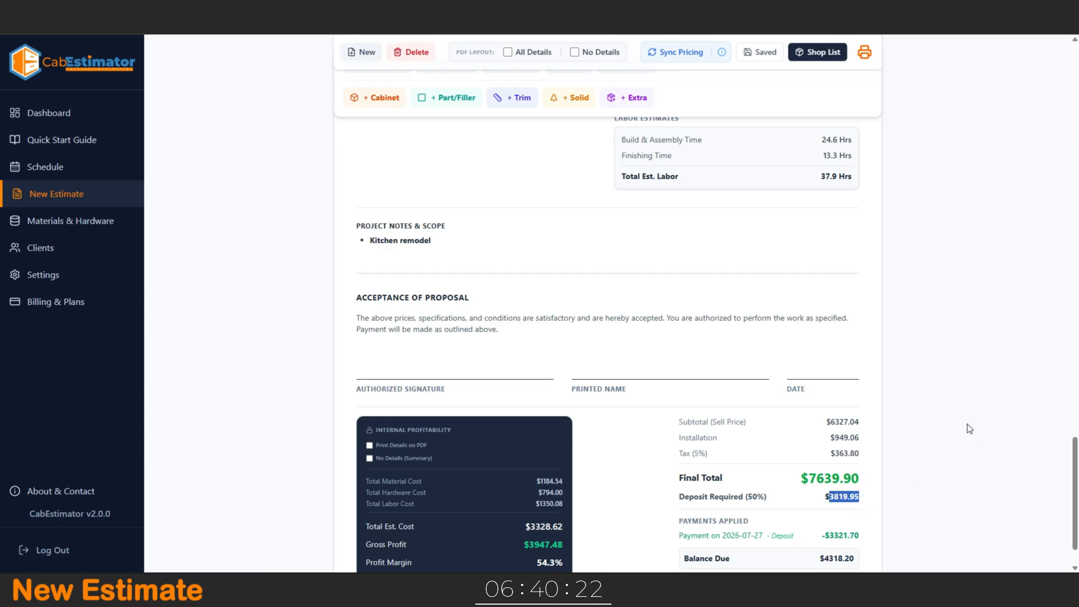
Replace the recorded deposit with a new payment of $3819.95 carrying the note "Deposit".
scroll(962, 416, "up", 20)
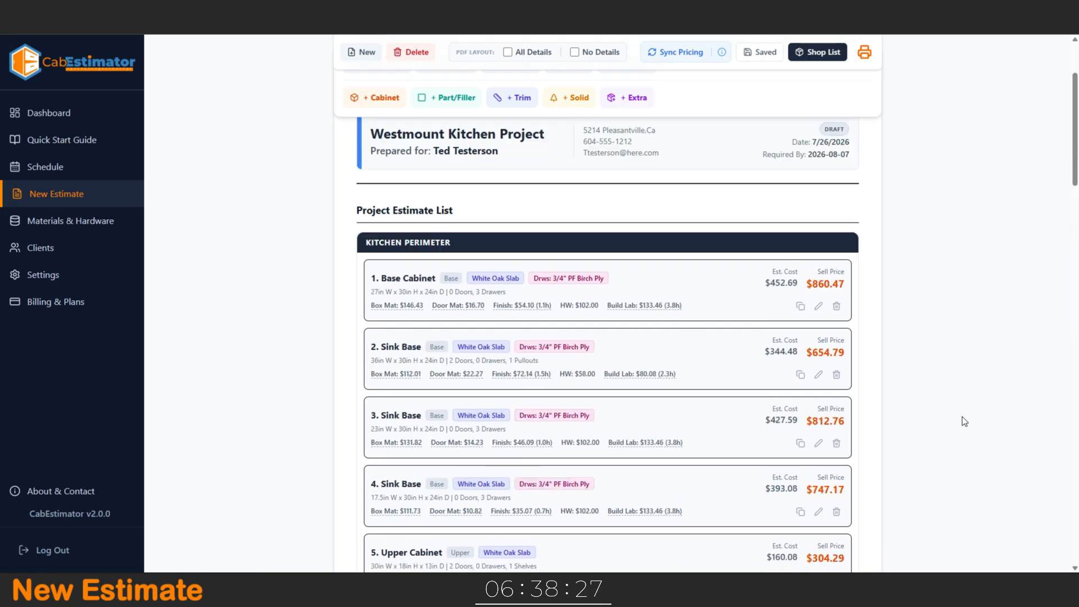
scroll(962, 417, "up", 4)
left_click(451, 161)
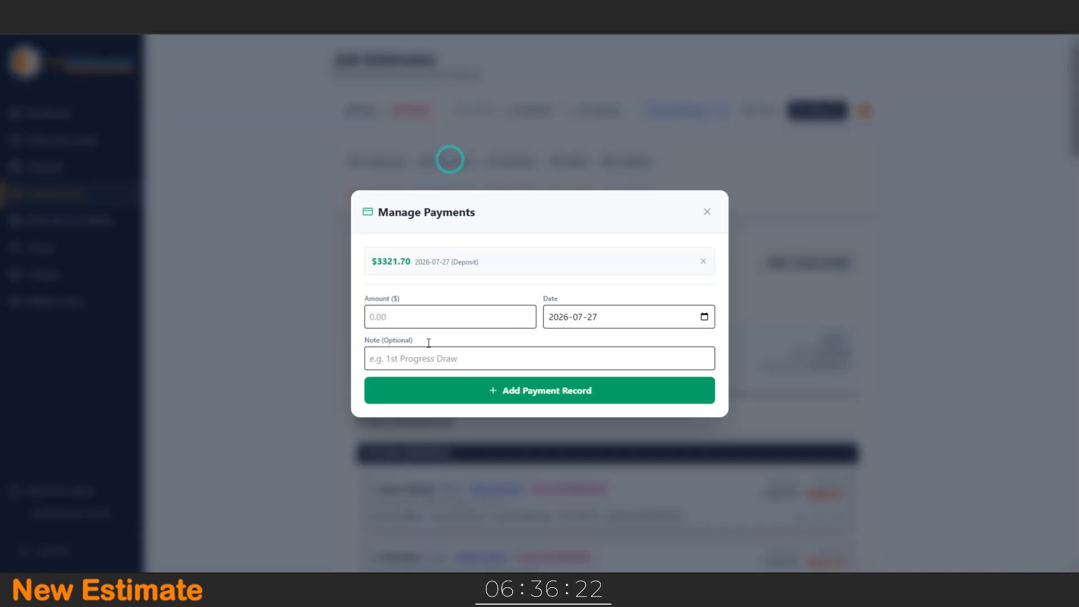
left_click(703, 261)
left_click(461, 299)
type("3819.95")
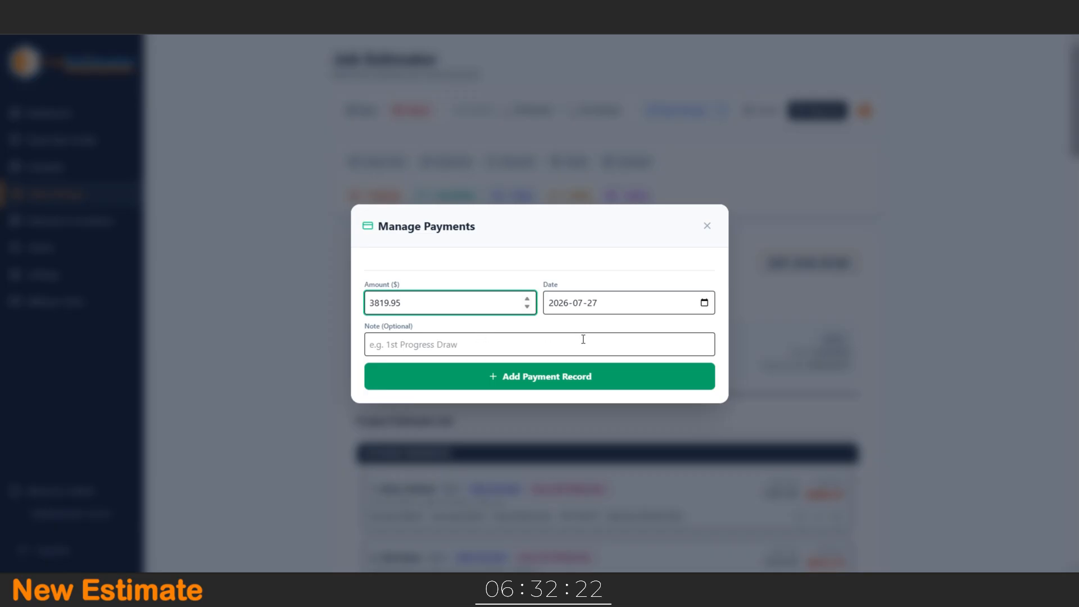
left_click(450, 339)
type("Deposit")
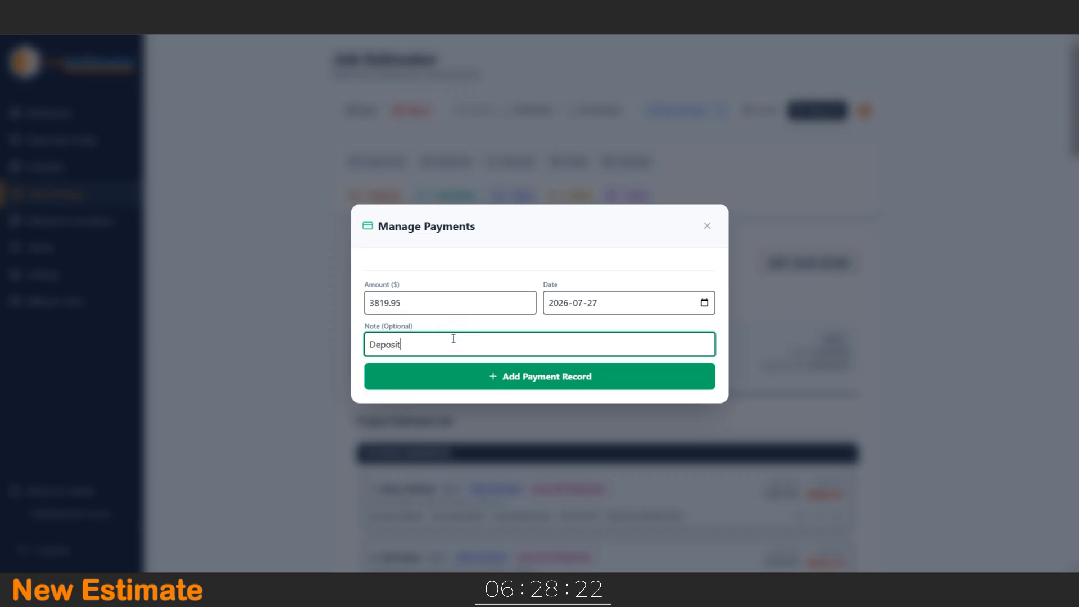
left_click(466, 375)
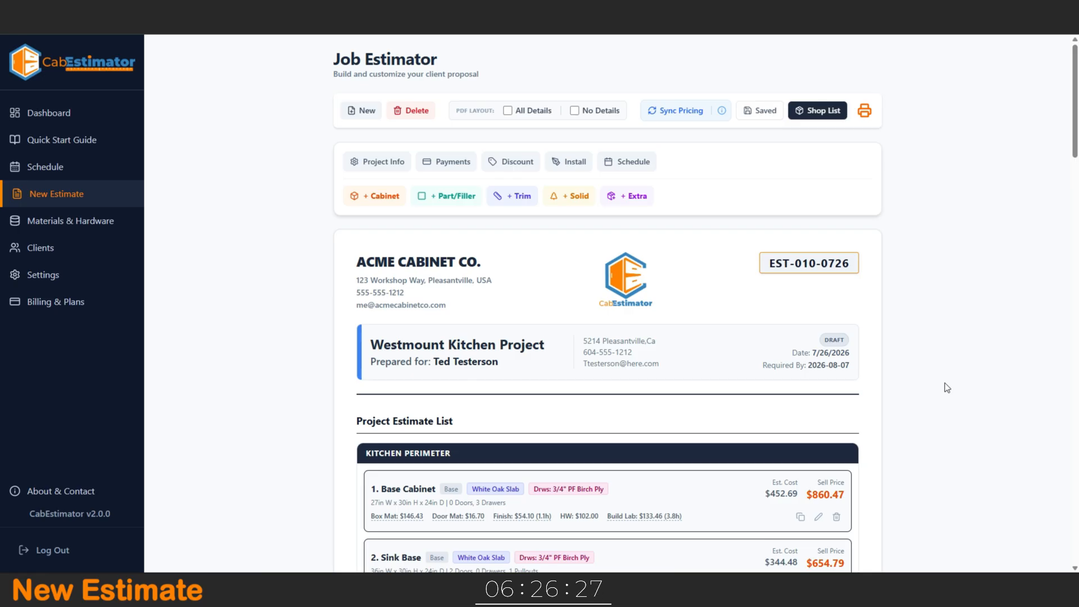
Review the estimate's payments applied and balance due, internal profitability figures and acceptance of proposal section.
scroll(911, 357, "down", 8)
scroll(911, 352, "down", 3)
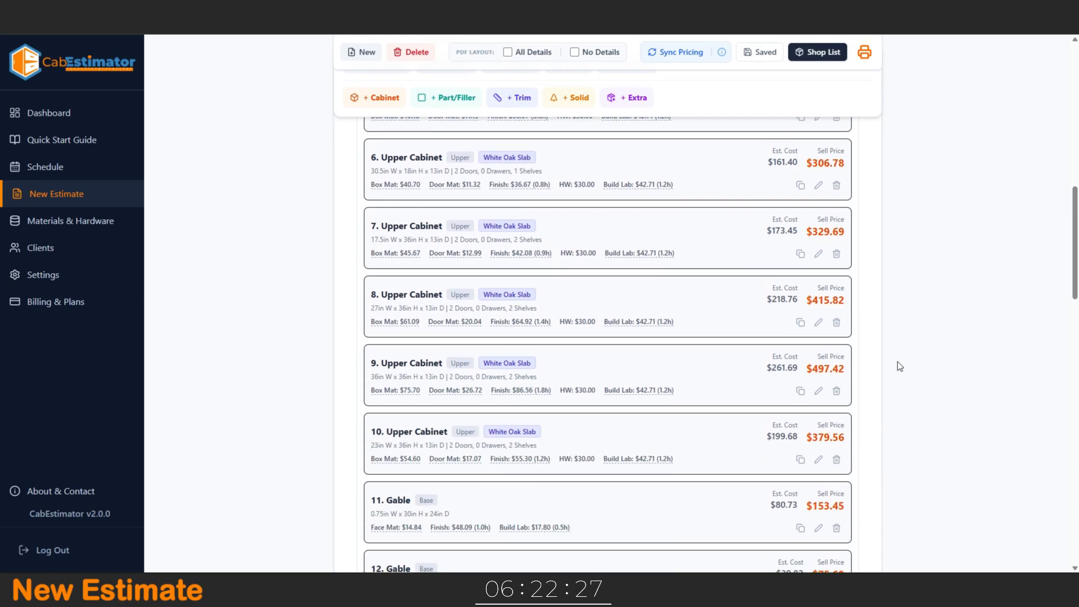
scroll(898, 362, "down", 12)
scroll(897, 365, "down", 7)
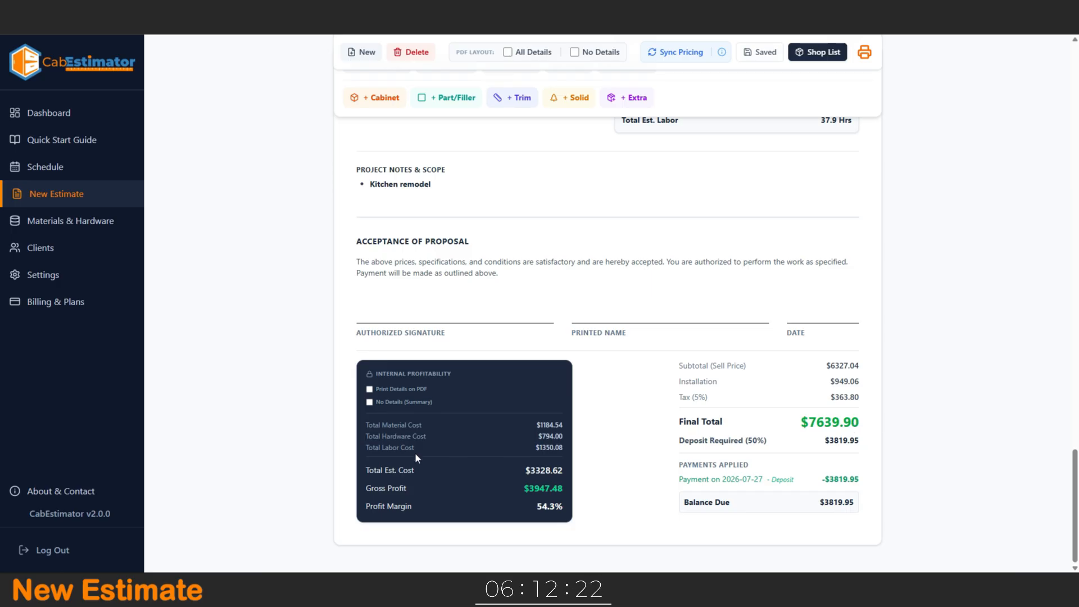
left_click_drag(346, 371, 602, 502)
left_click(602, 498)
mouse_move(354, 242)
left_mouse_down()
mouse_move(494, 303)
mouse_move(829, 333)
left_mouse_up()
left_click(601, 426)
scroll(618, 427, "up", 4)
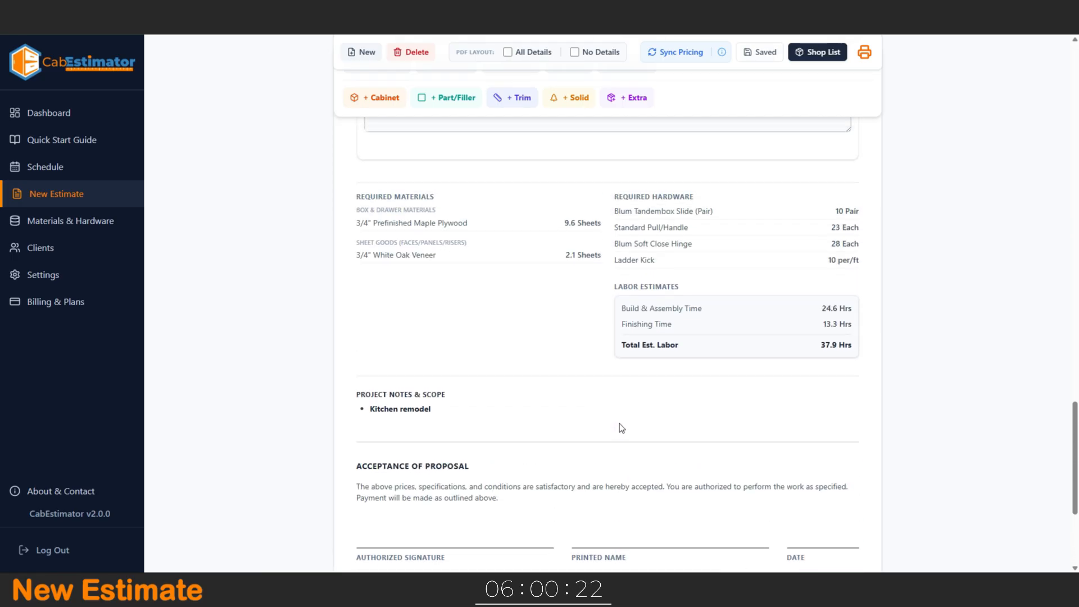
scroll(619, 423, "up", 3)
scroll(619, 423, "up", 10)
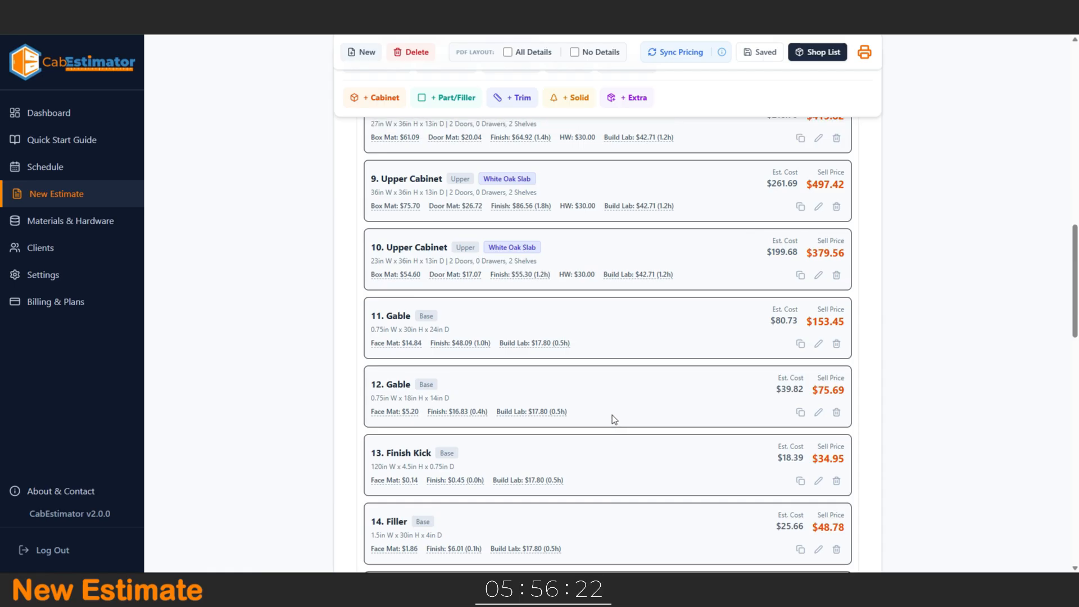
Sync the estimate's pricing to today's live prices, accepting the overwrite of the historical prices.
scroll(612, 414, "up", 6)
scroll(603, 402, "up", 7)
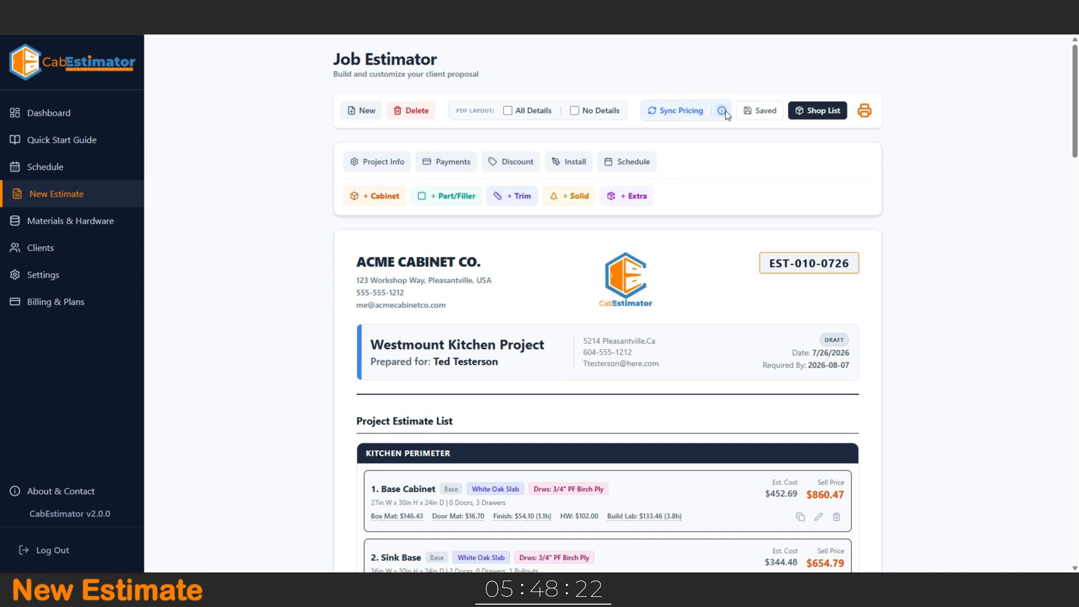
left_click(687, 112)
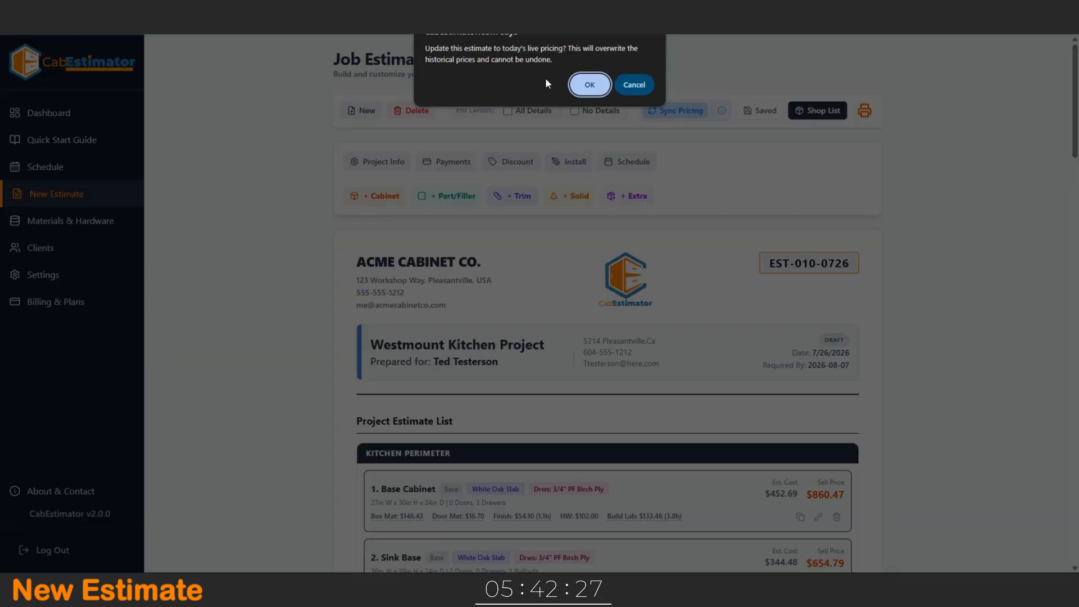
left_click(590, 85)
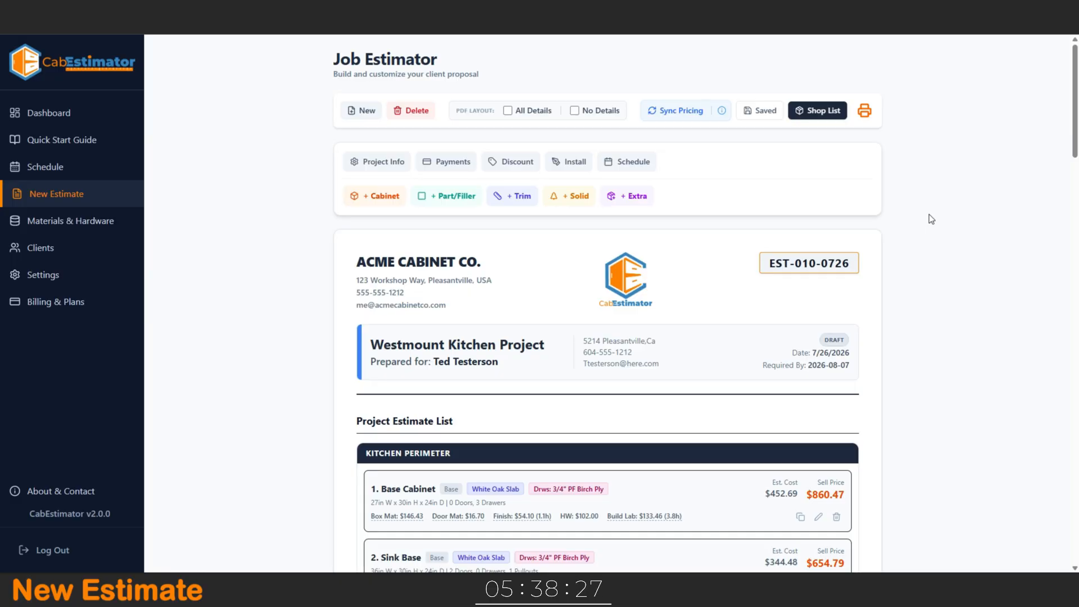
Review the project's shop pull list, covering sheet goods, hardware and the cabinet build list, and return to the estimate editor.
left_click(825, 111)
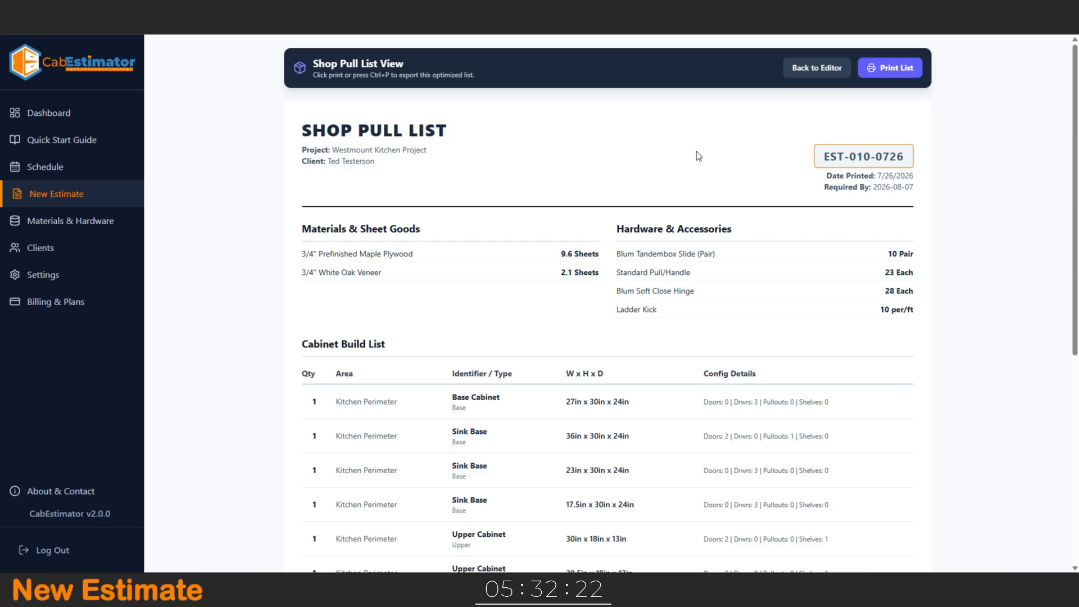
scroll(696, 153, "down", 1)
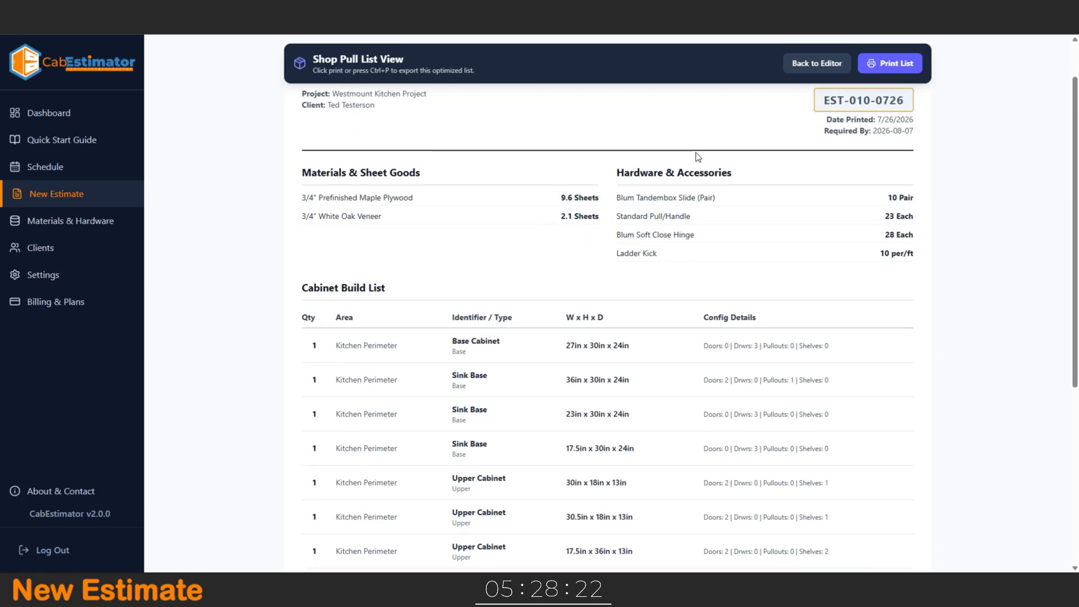
scroll(696, 153, "down", 1)
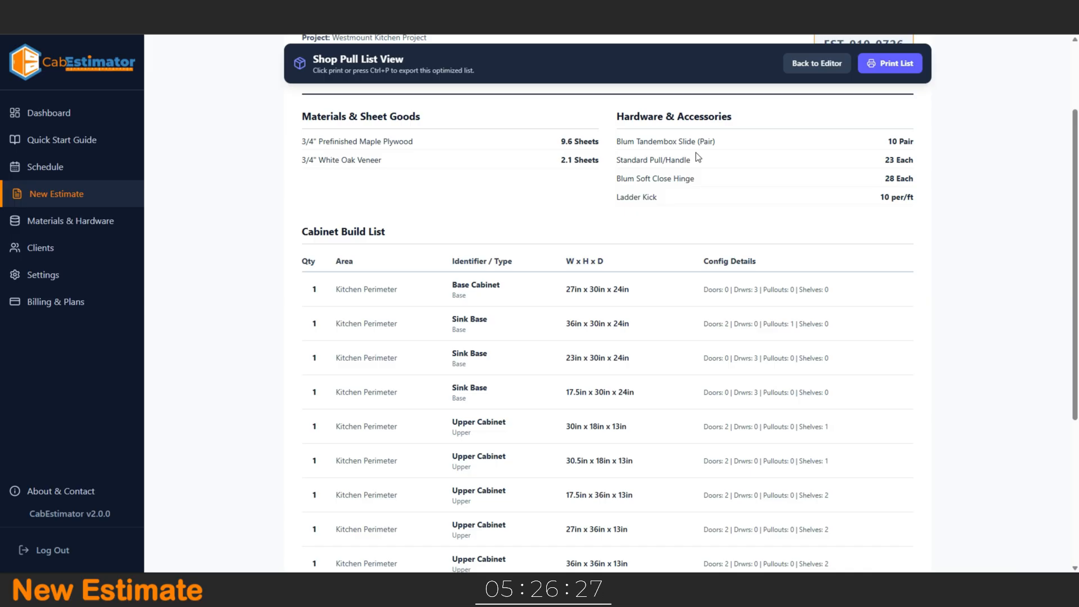
scroll(696, 153, "down", 1)
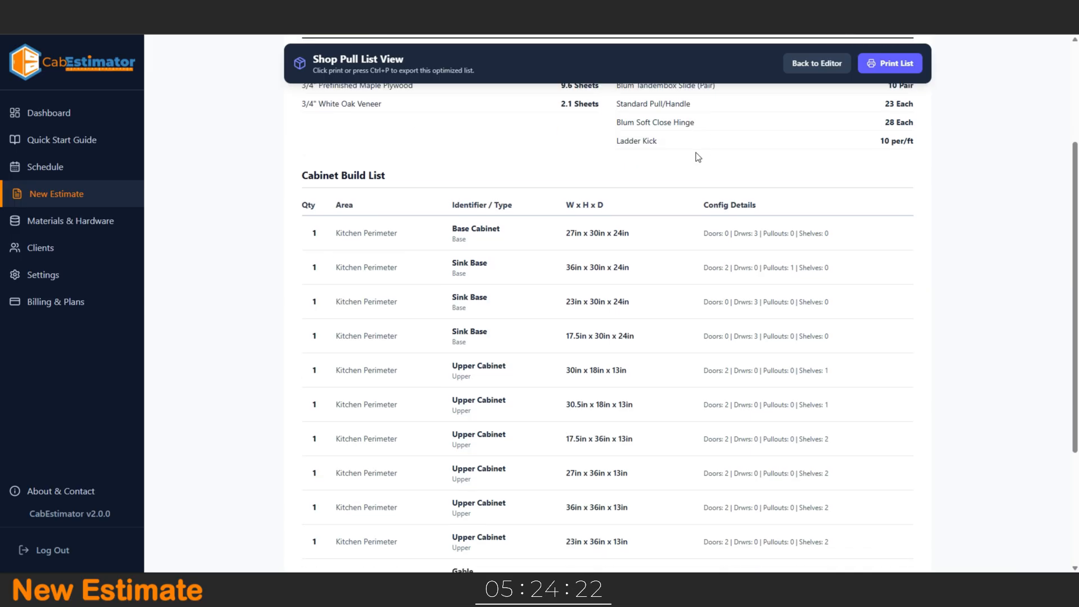
scroll(686, 166, "down", 2)
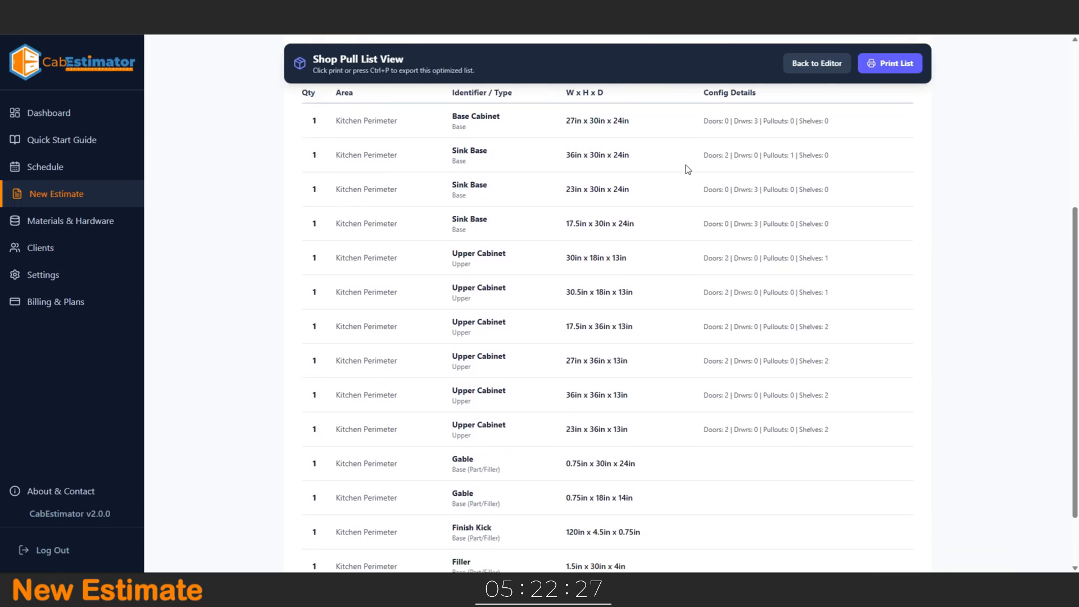
scroll(686, 165, "down", 1)
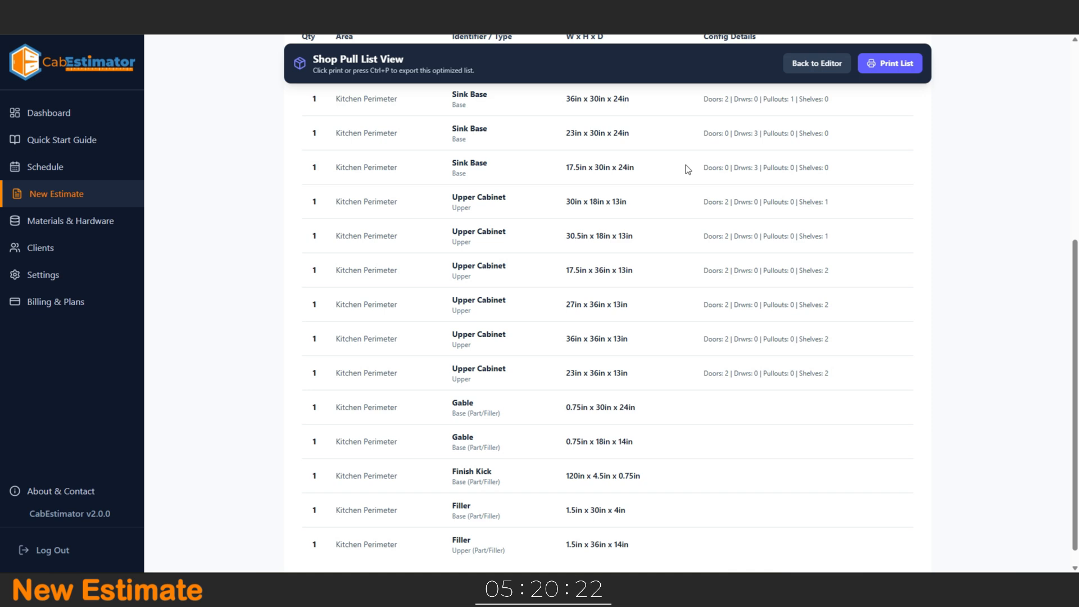
scroll(680, 226, "down", 1)
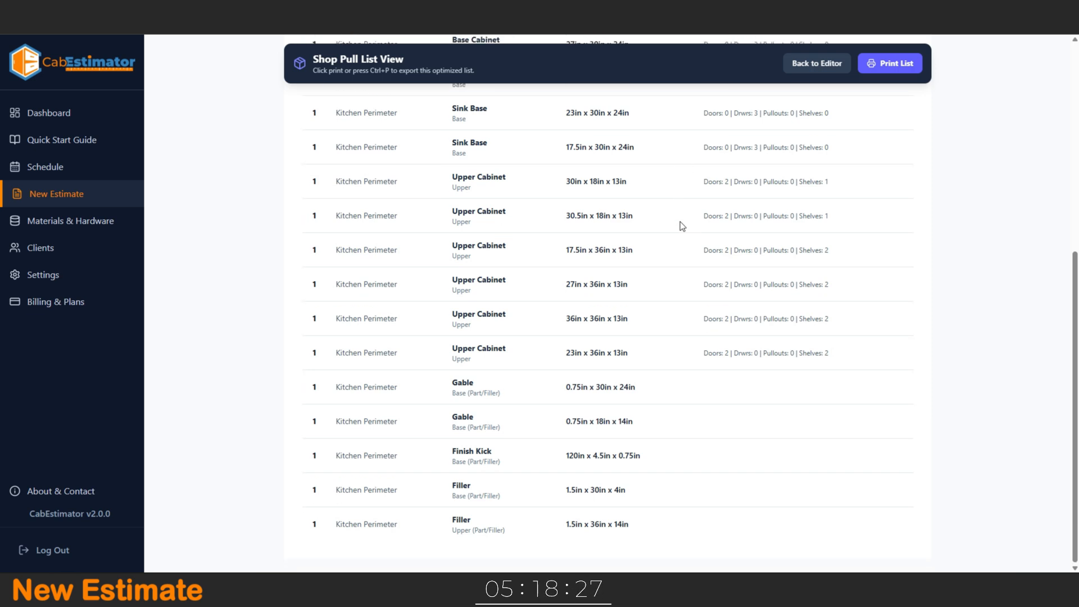
scroll(680, 222, "up", 6)
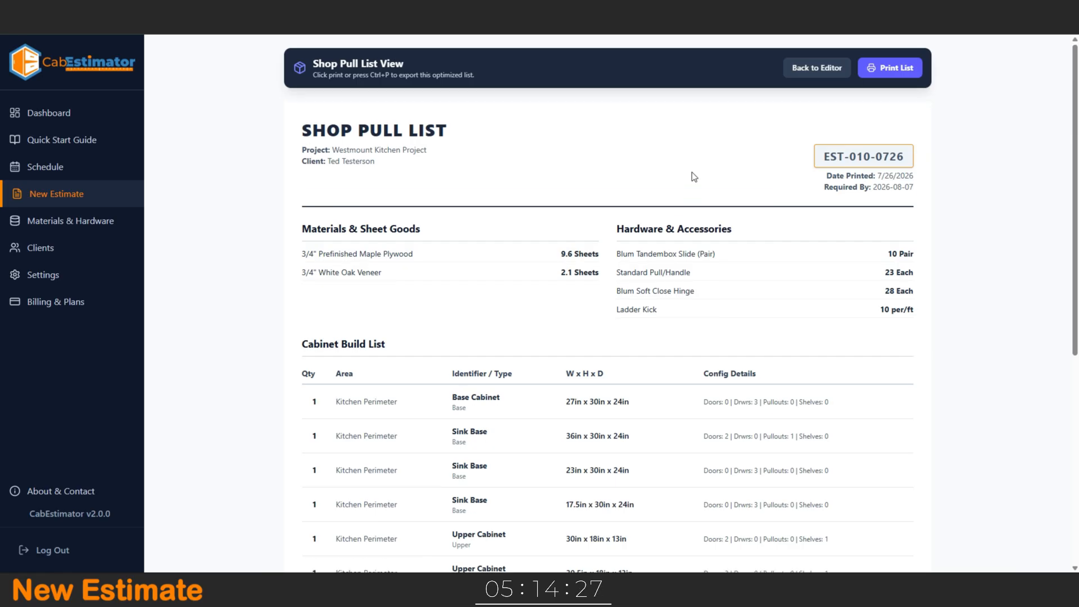
left_click(952, 66)
left_click(811, 67)
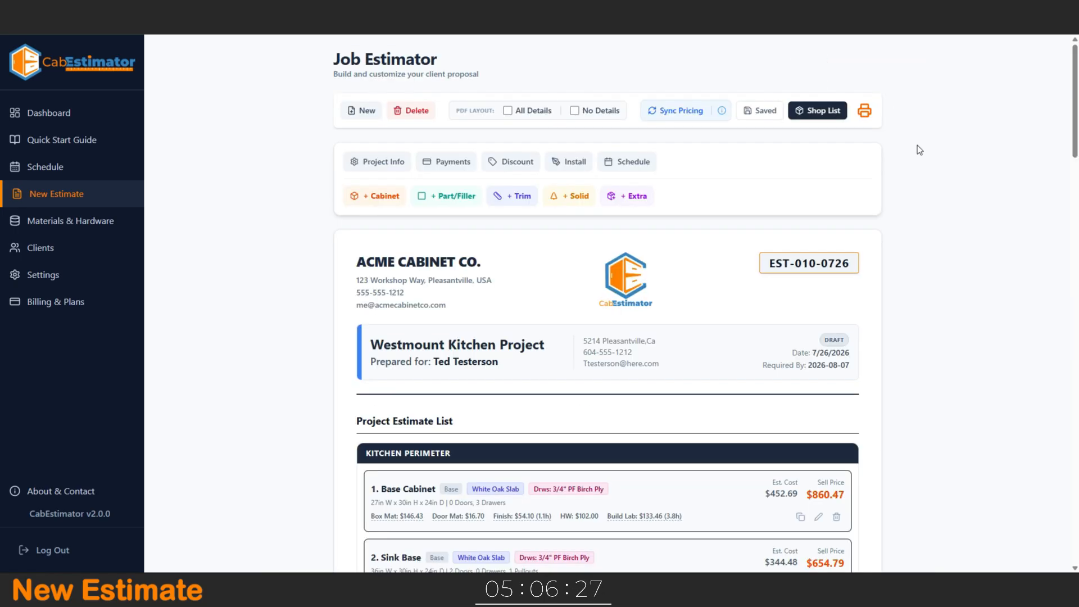
Preview the client estimate PDF in the default layout through to the last page, closing it without saving.
left_click(865, 111)
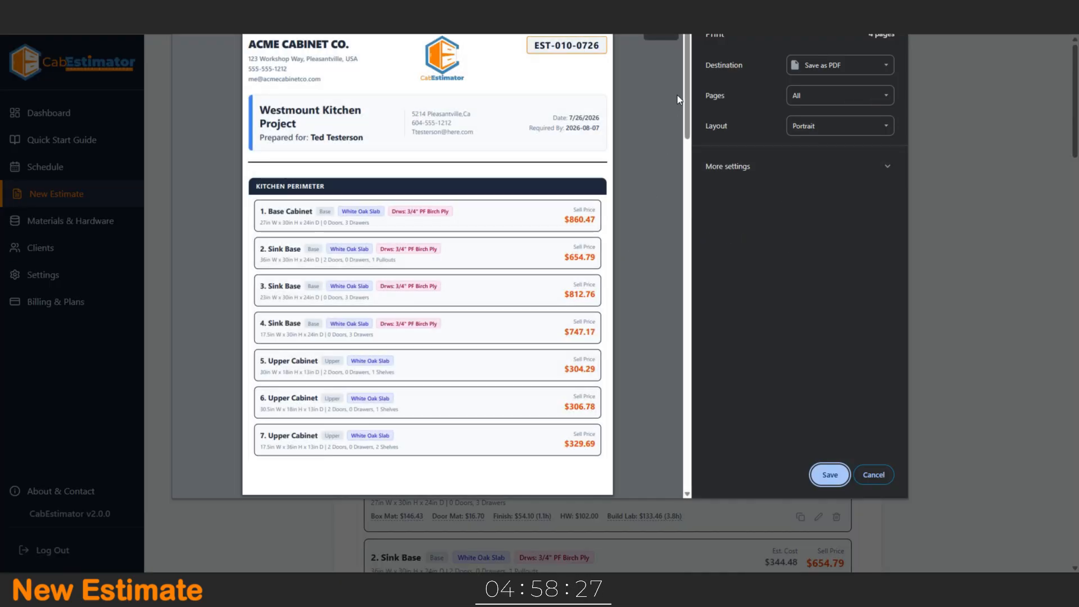
left_click_drag(687, 102, 684, 447)
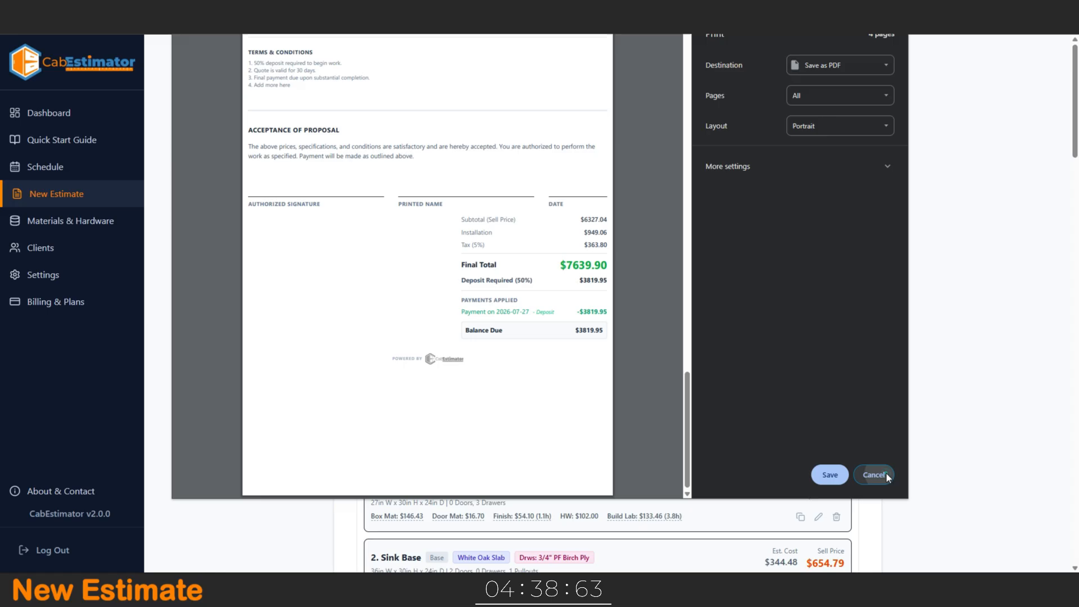
left_click(886, 476)
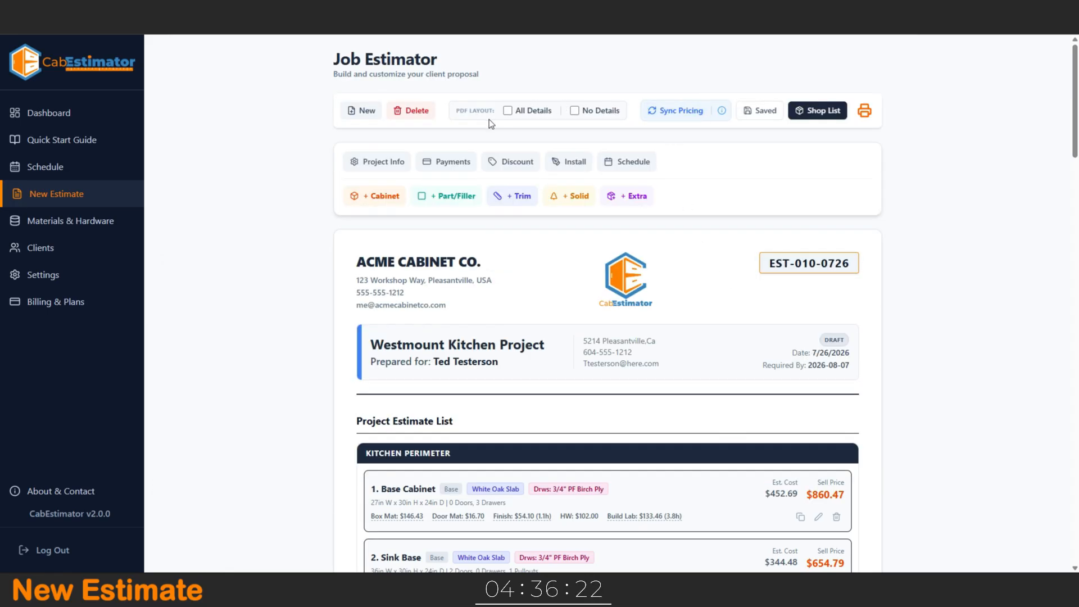
Preview the estimate PDF with the All Details layout through to the internal profitability section, closing it without saving.
left_click(865, 111)
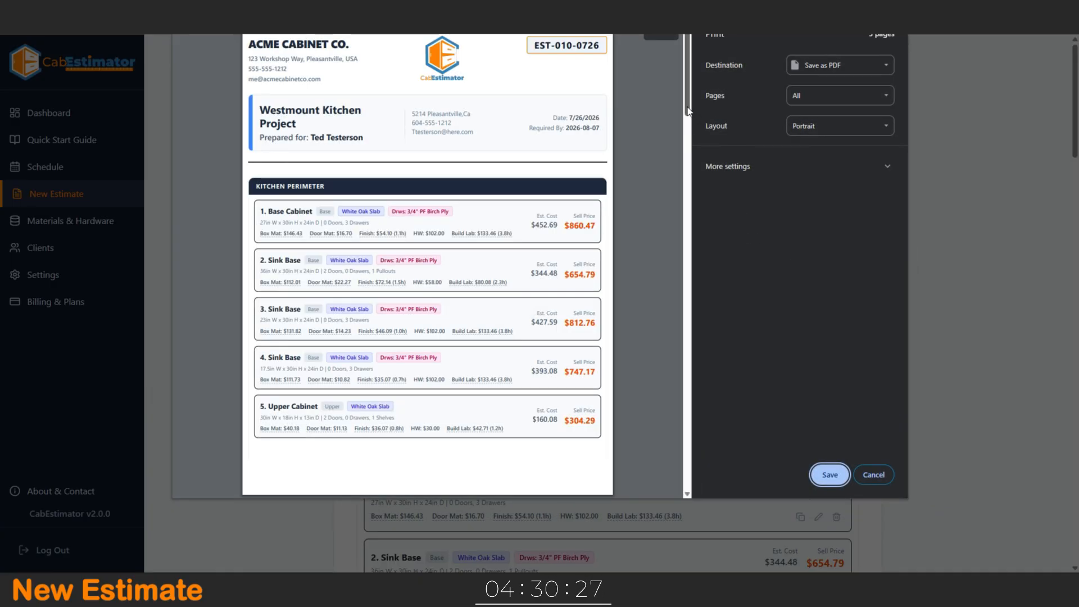
left_click_drag(687, 110, 662, 484)
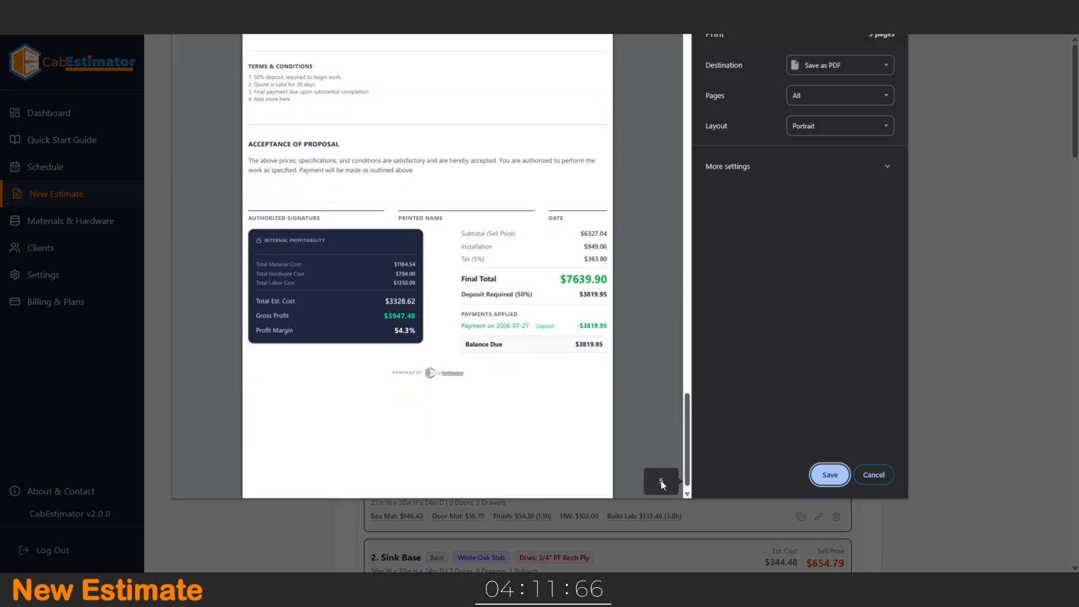
left_click(875, 475)
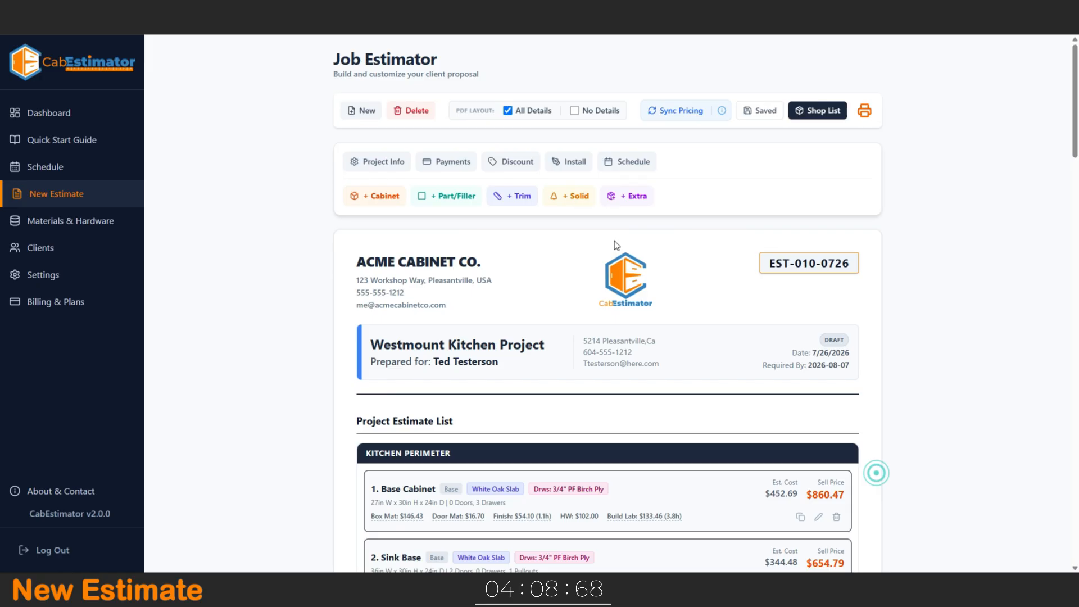
Switch the PDF layout to No Details and preview the condensed estimate to its end, closing it without saving.
left_click(578, 112)
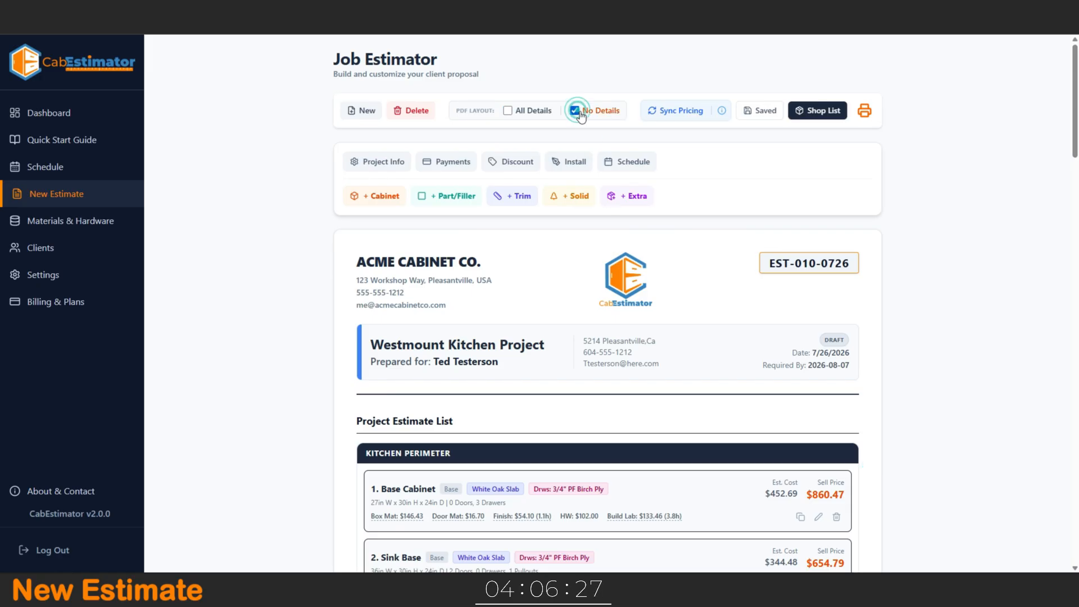
left_click(865, 111)
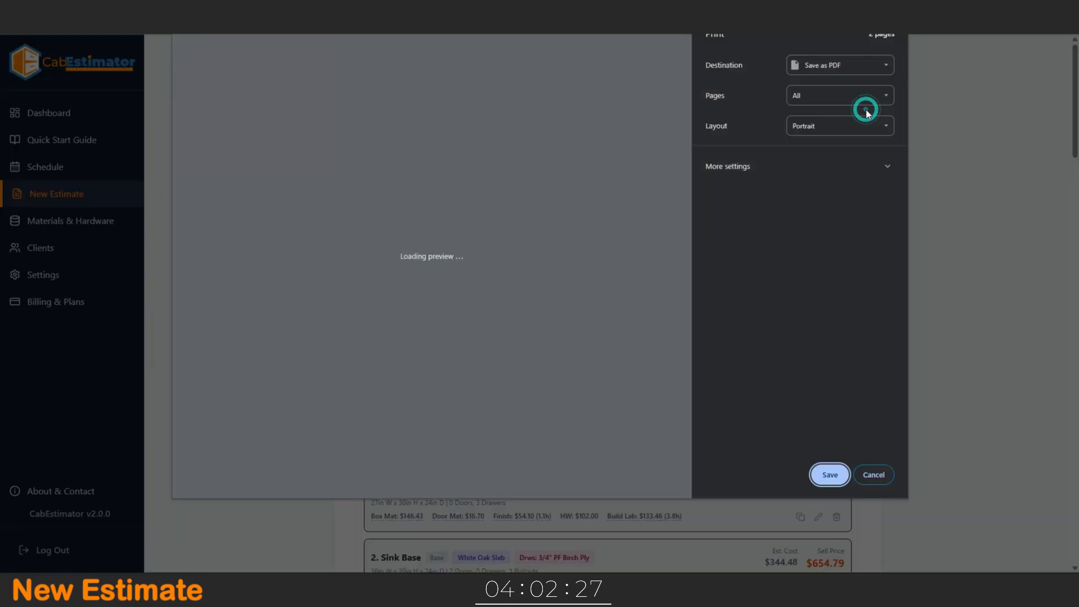
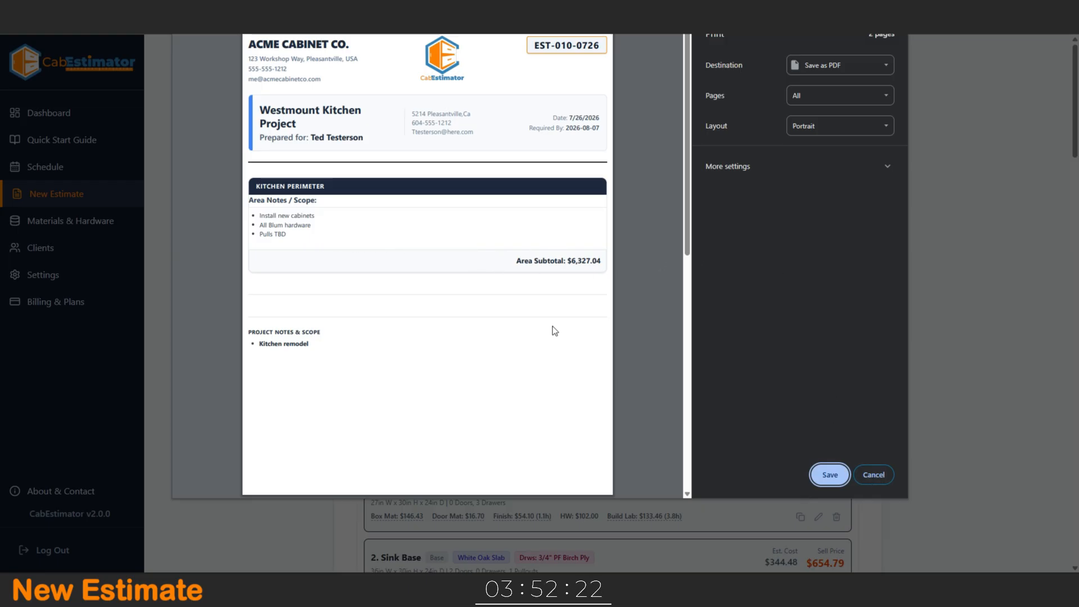
scroll(553, 326, "down", 7)
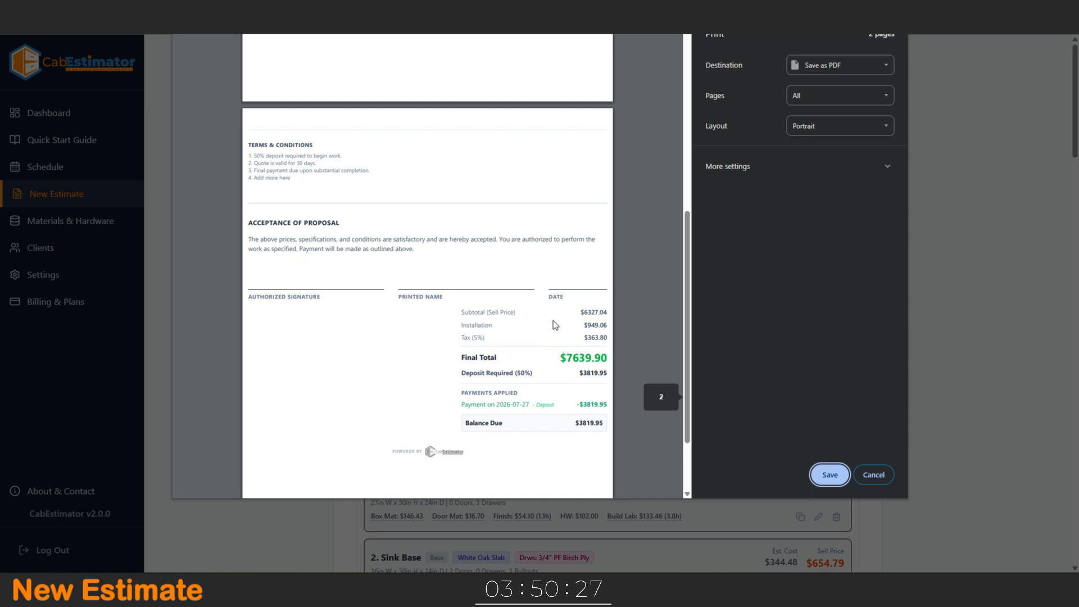
scroll(553, 319, "down", 2)
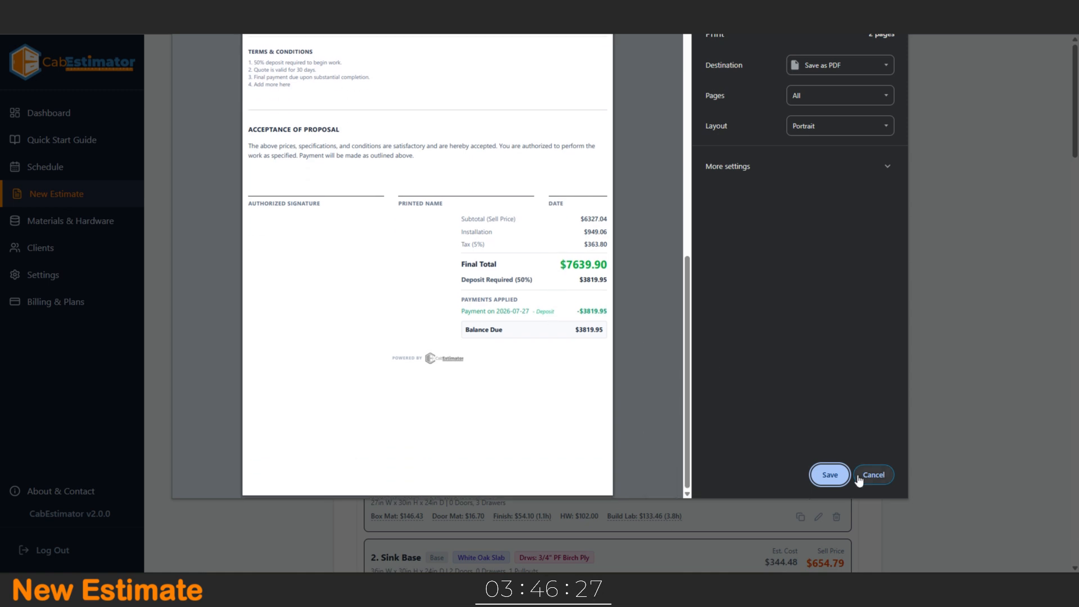
left_click(876, 483)
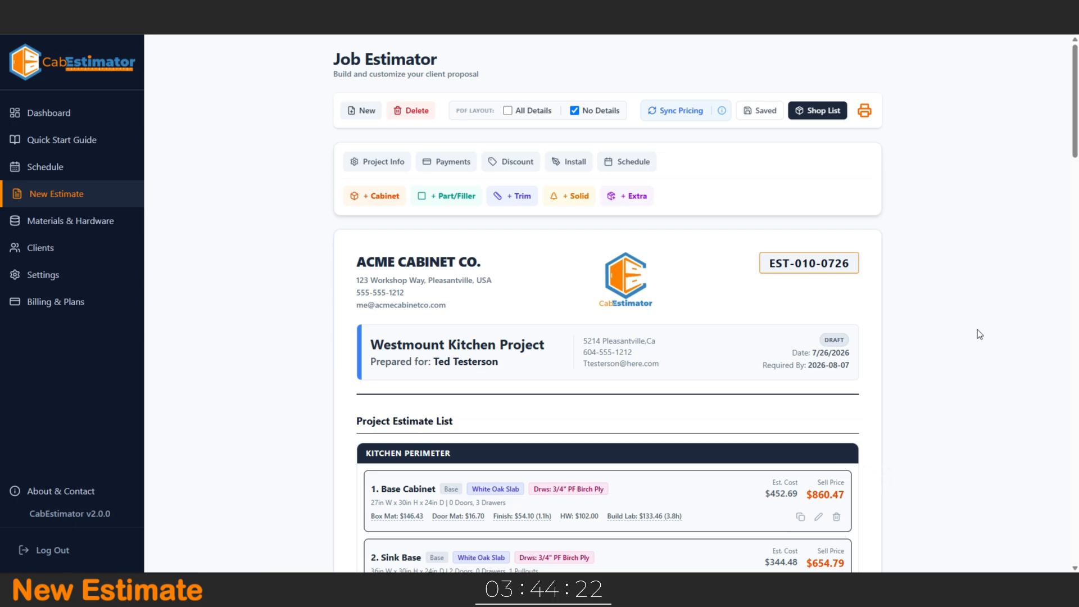
Reopen the Westmount Kitchen Project estimate from the dashboard's recent activity and check its kitchen perimeter cabinet list.
left_click(267, 97)
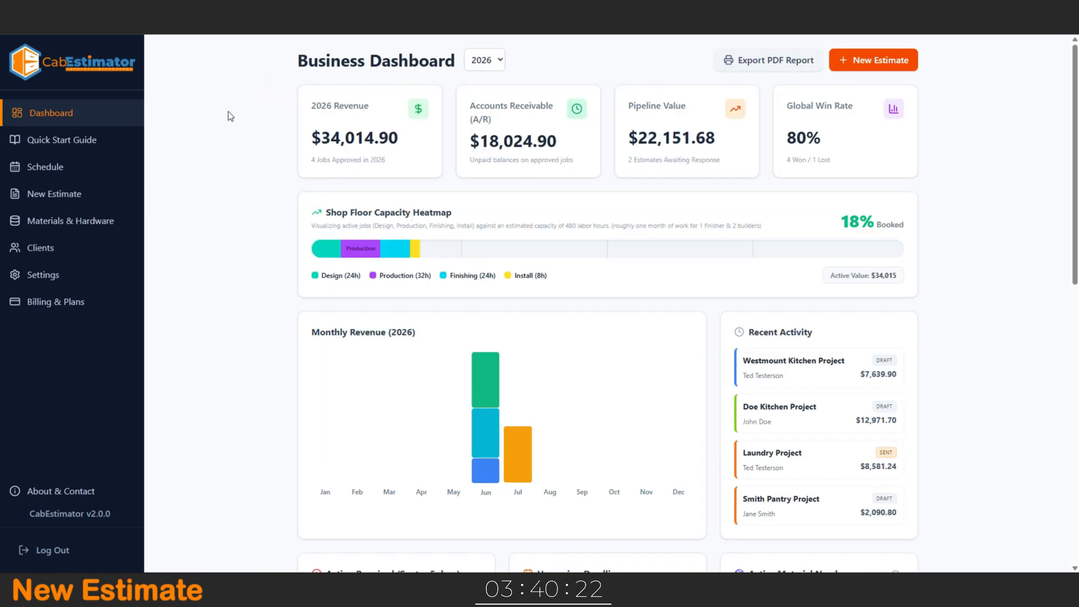
left_click(803, 367)
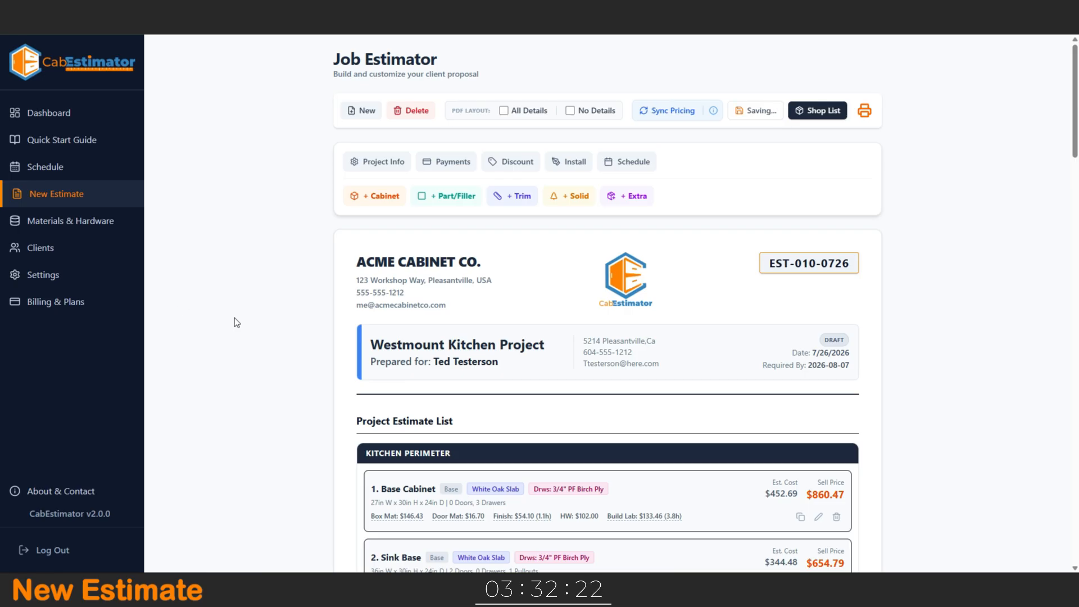
scroll(235, 315, "down", 5)
scroll(242, 300, "down", 1)
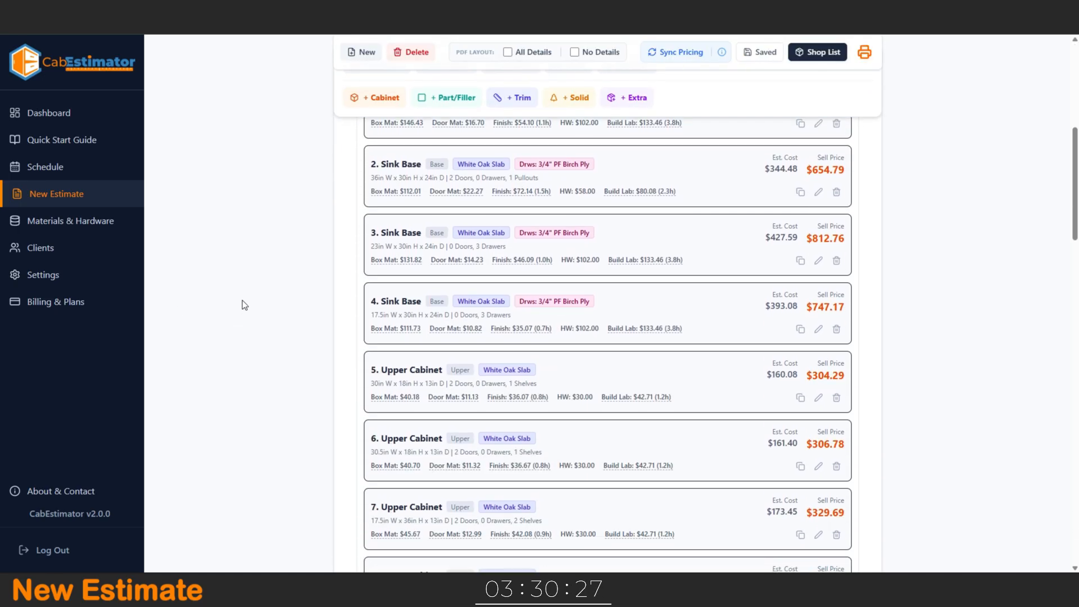
scroll(241, 305, "up", 1)
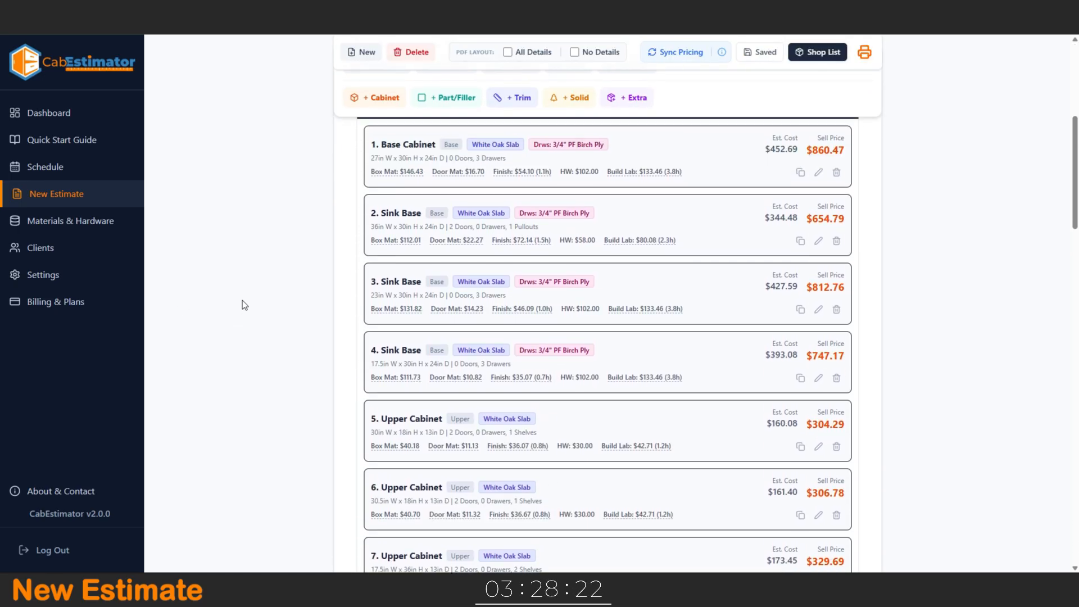
Change the identifier of the 23-inch-wide sink base, item 3, to Drawer Base and update the cabinet.
left_click(817, 316)
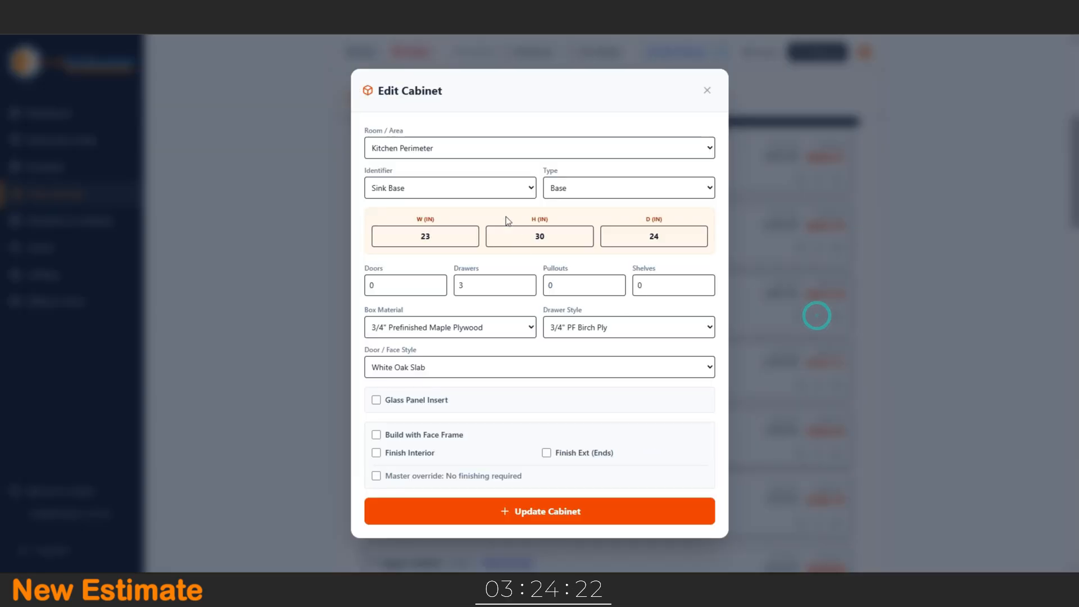
left_click(447, 191)
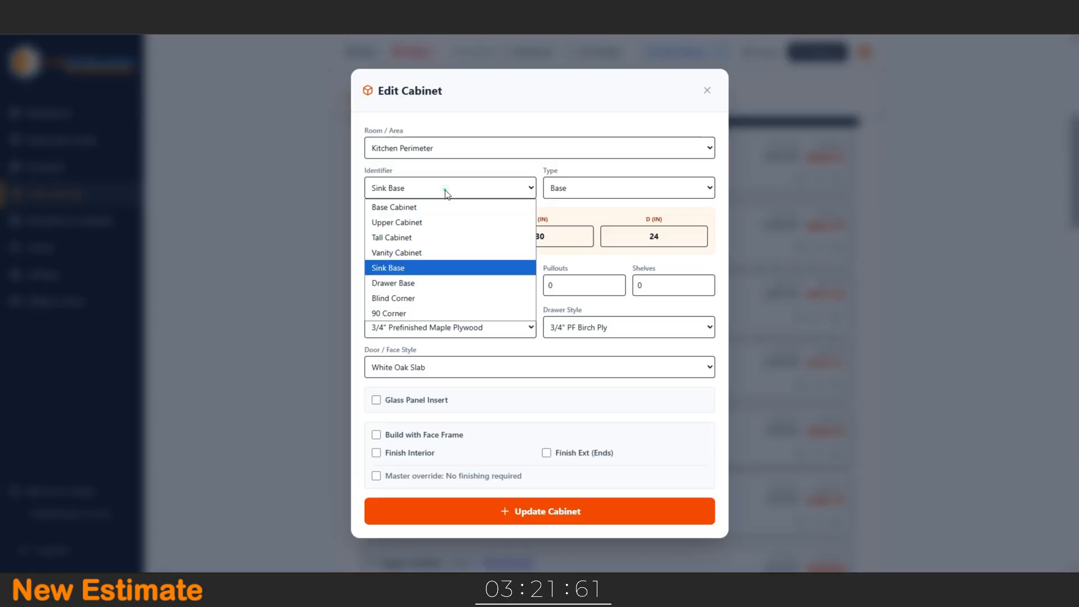
left_click(421, 285)
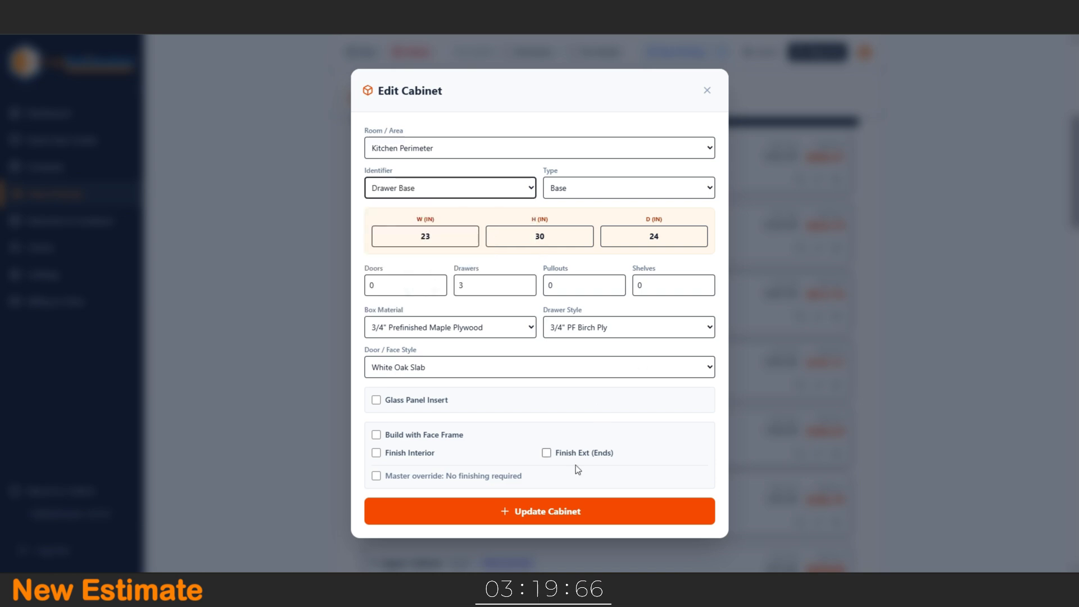
left_click(570, 522)
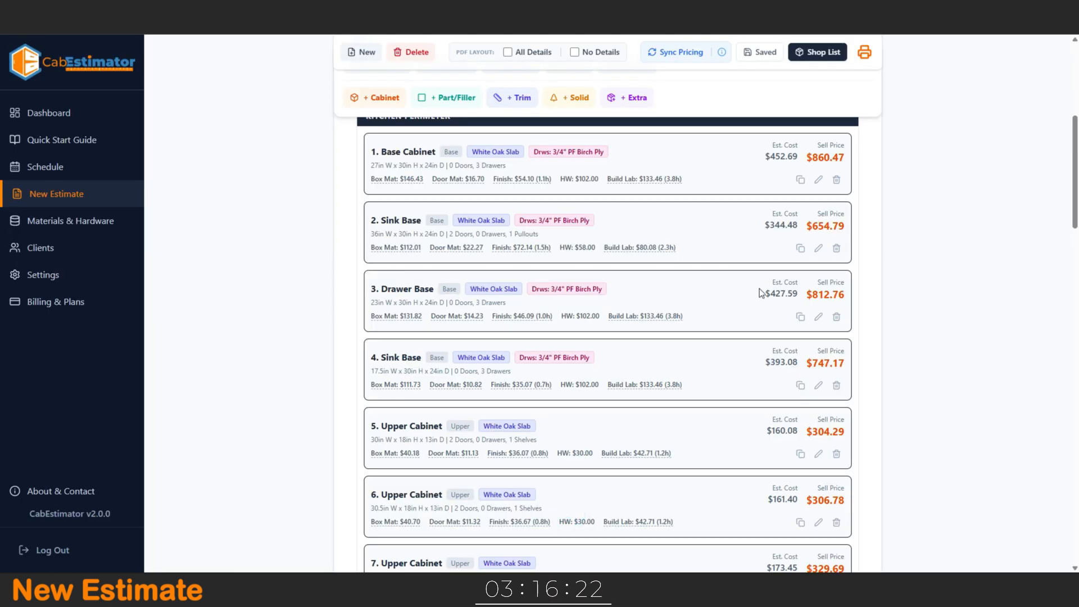
Change the identifier of the 17.5-inch-wide sink base, item 4, to Drawer Base and update the cabinet.
left_click(819, 386)
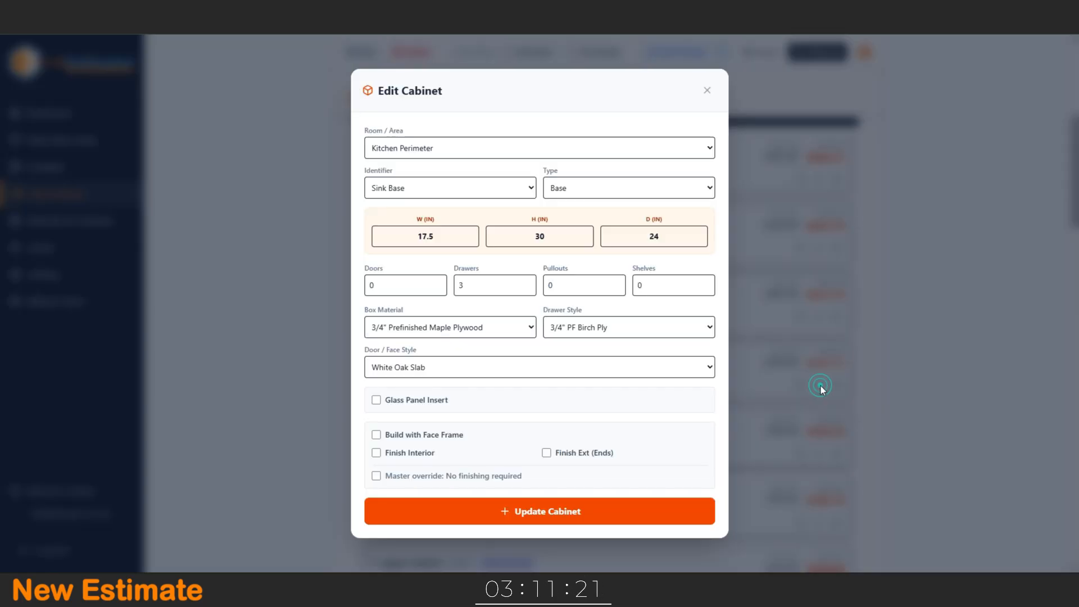
left_click(460, 186)
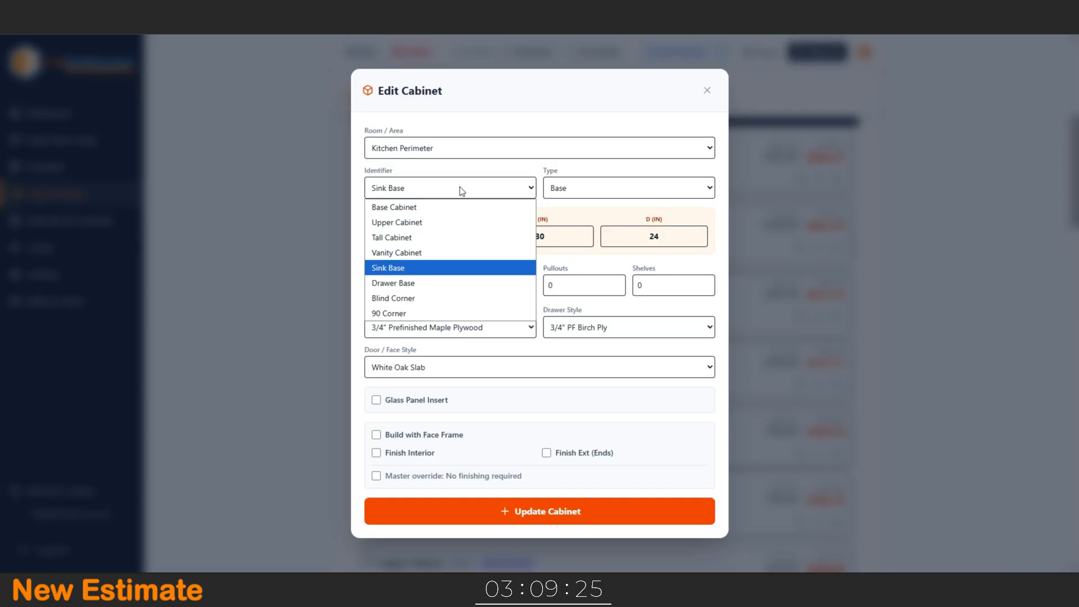
left_click(434, 283)
left_click(489, 511)
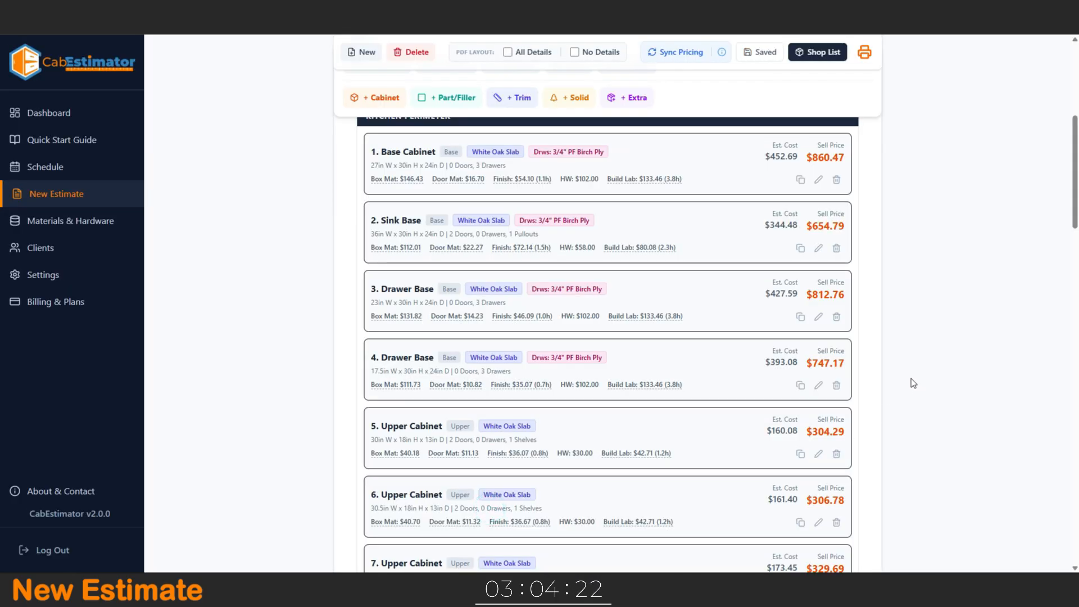
Add a Clear Tempered Glass (1/8") panel insert to the 27-inch-wide upper cabinet, item 8, and update the cabinet.
scroll(909, 378, "down", 2)
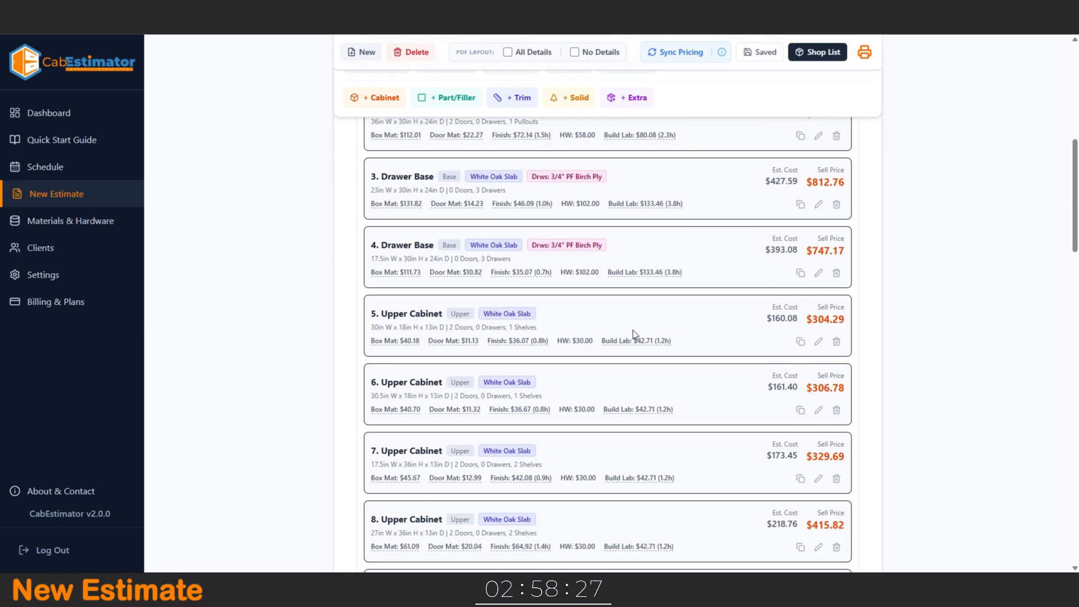
scroll(650, 442, "down", 2)
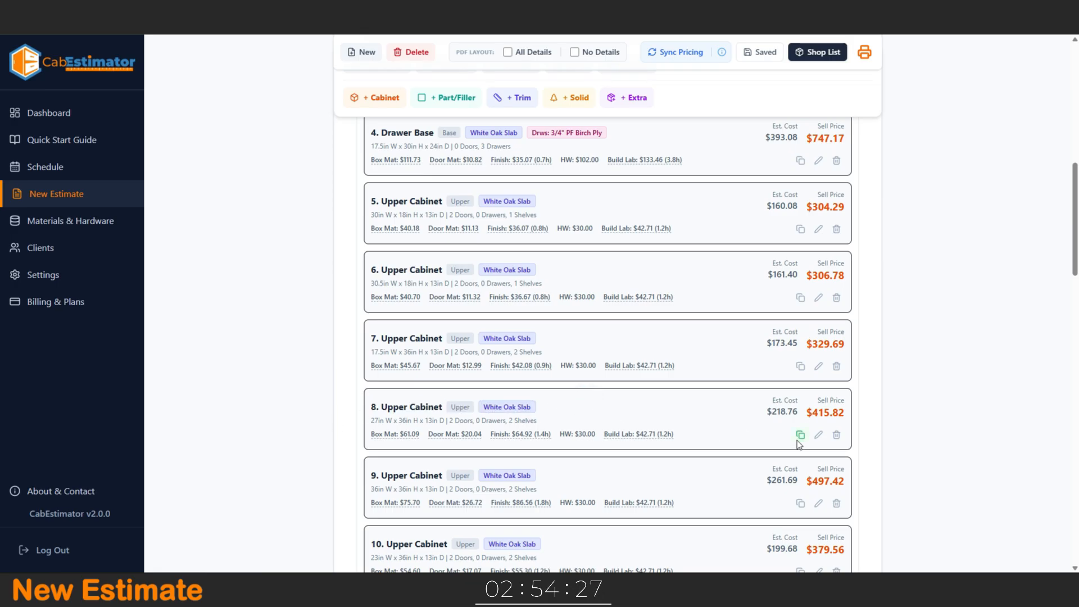
left_click(819, 435)
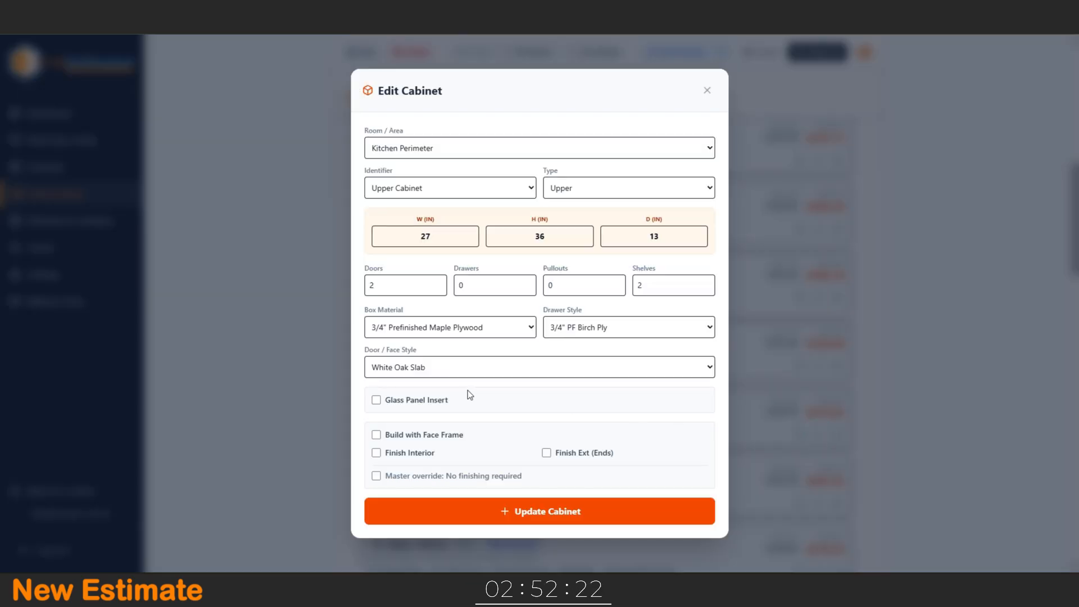
left_click(376, 401)
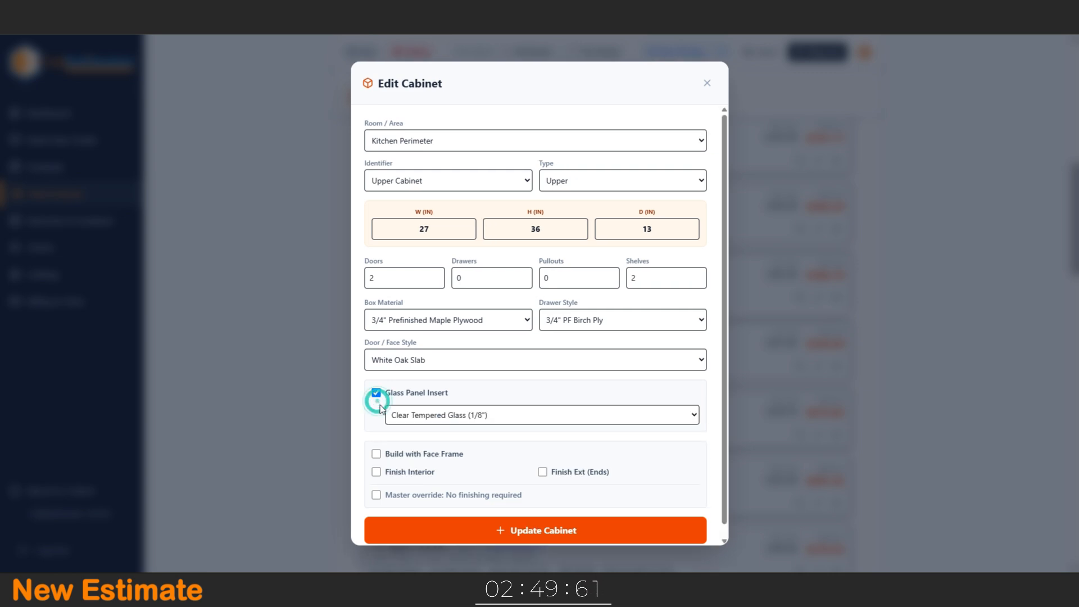
left_click(490, 541)
left_click(936, 396)
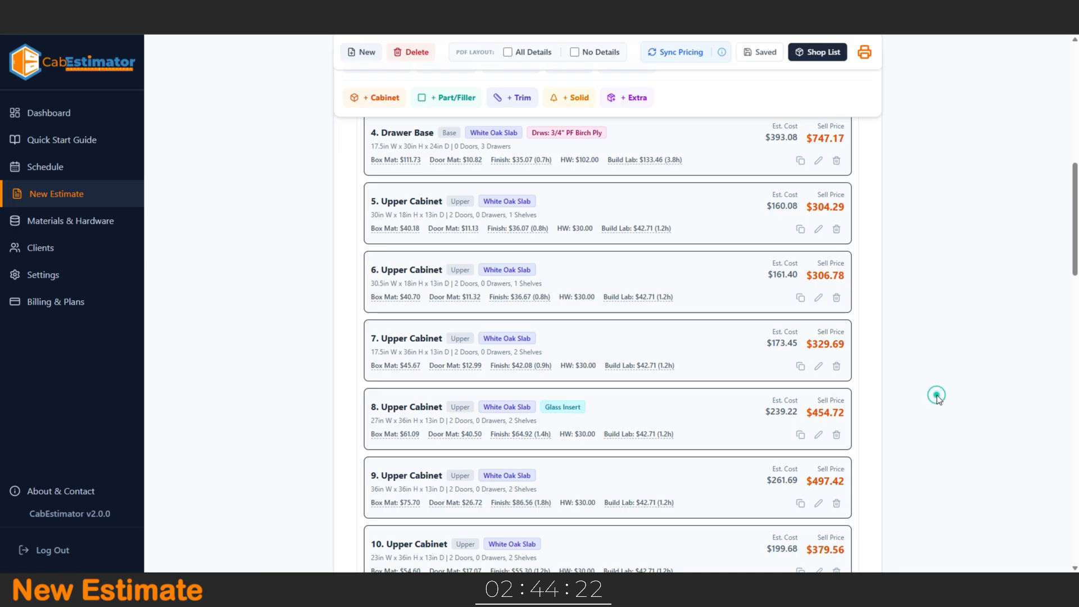
Review the rest of the item list, the area notes, required materials and hardware, labor estimates and the final pricing summary.
scroll(929, 368, "down", 1)
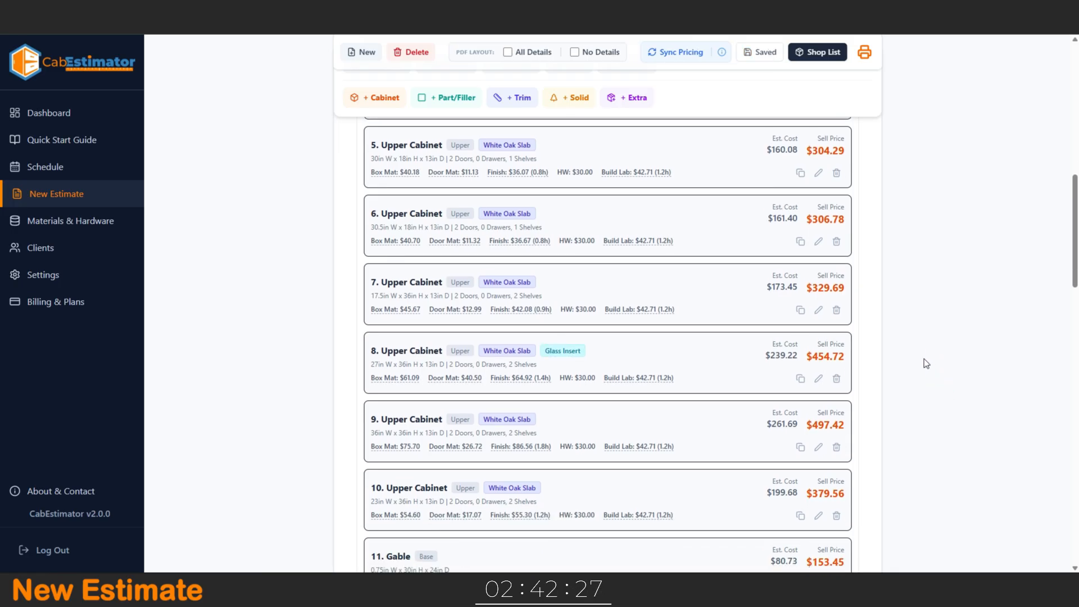
scroll(924, 359, "down", 1)
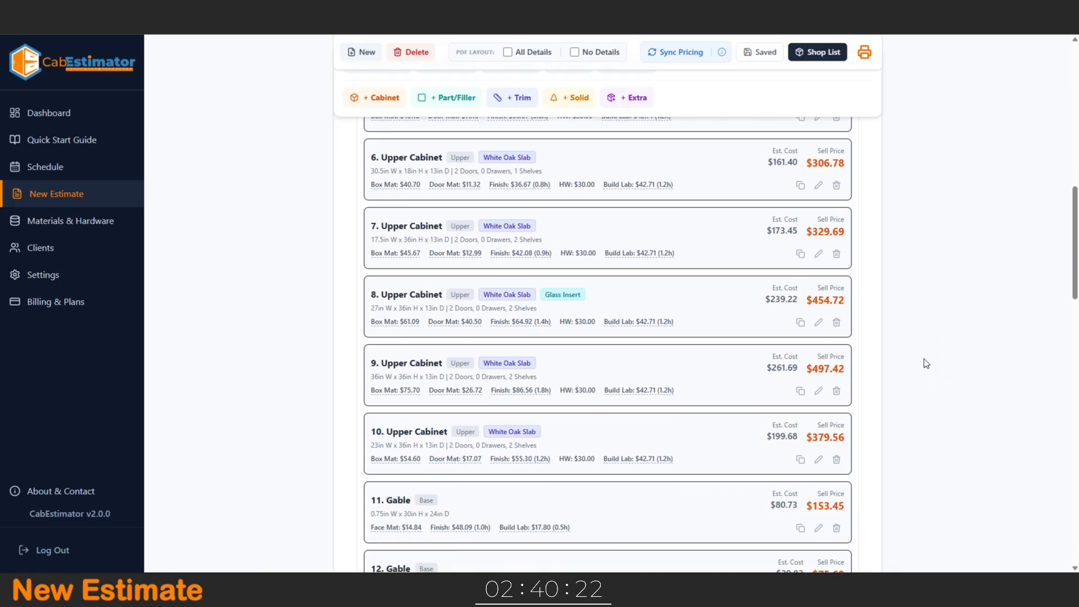
scroll(925, 359, "up", 2)
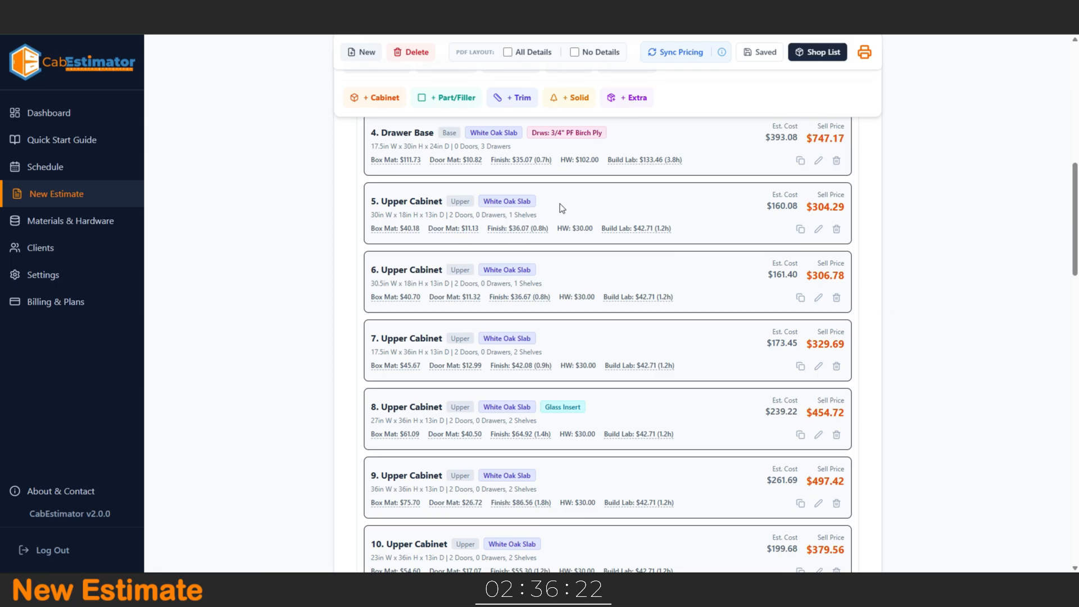
scroll(927, 430, "down", 8)
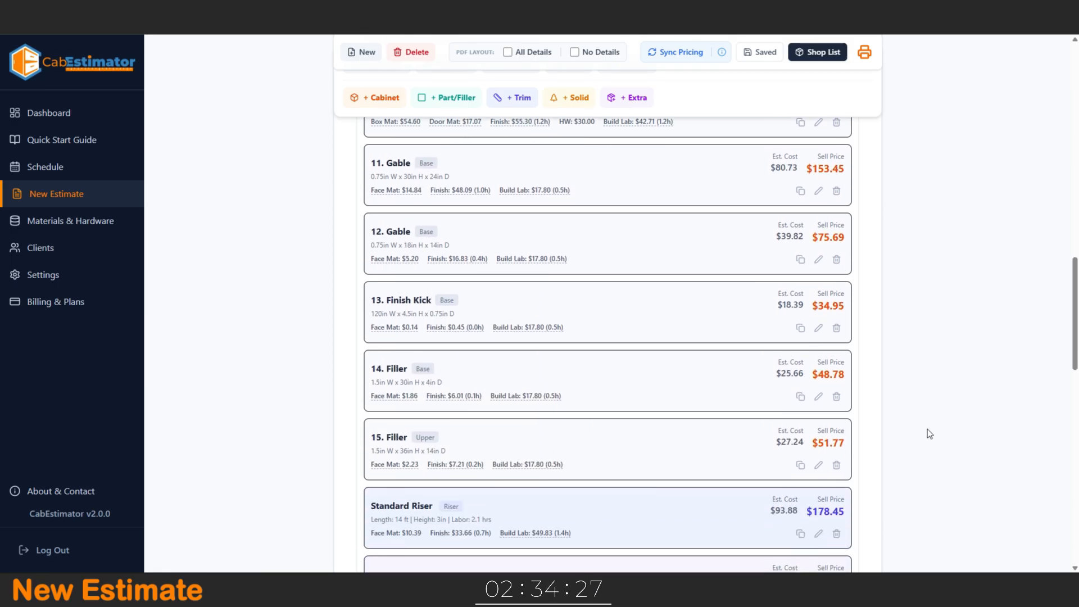
scroll(928, 431, "down", 3)
scroll(928, 429, "down", 1)
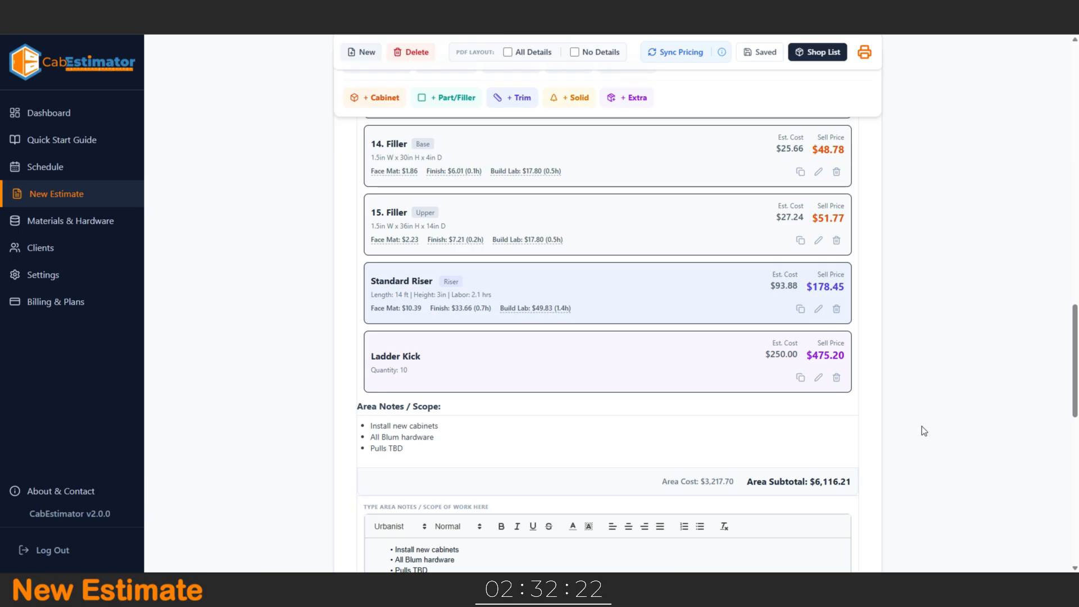
scroll(922, 426, "down", 2)
scroll(924, 430, "down", 10)
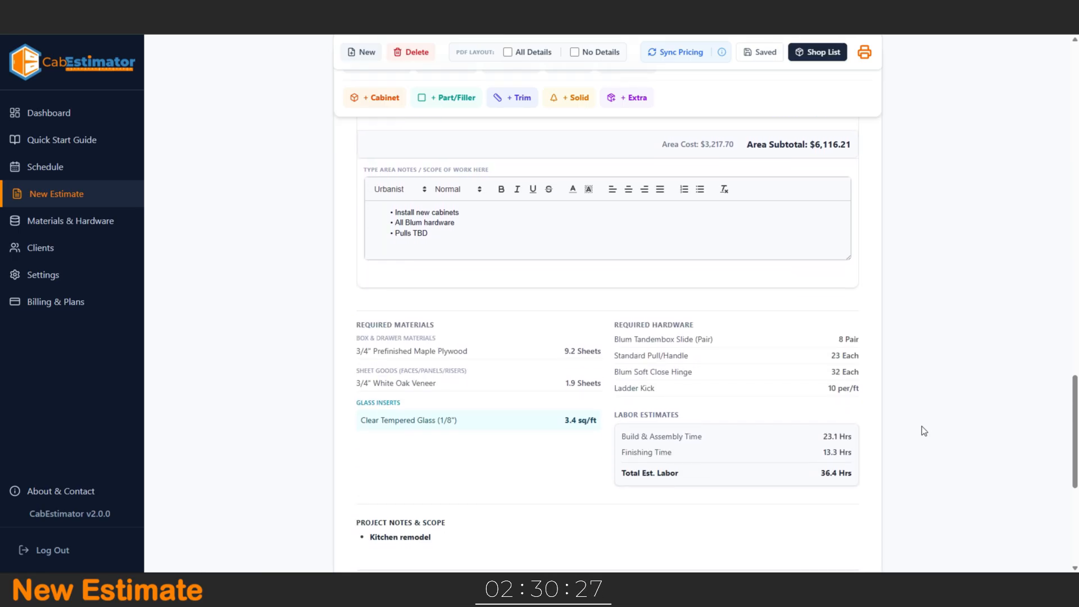
scroll(922, 431, "down", 1)
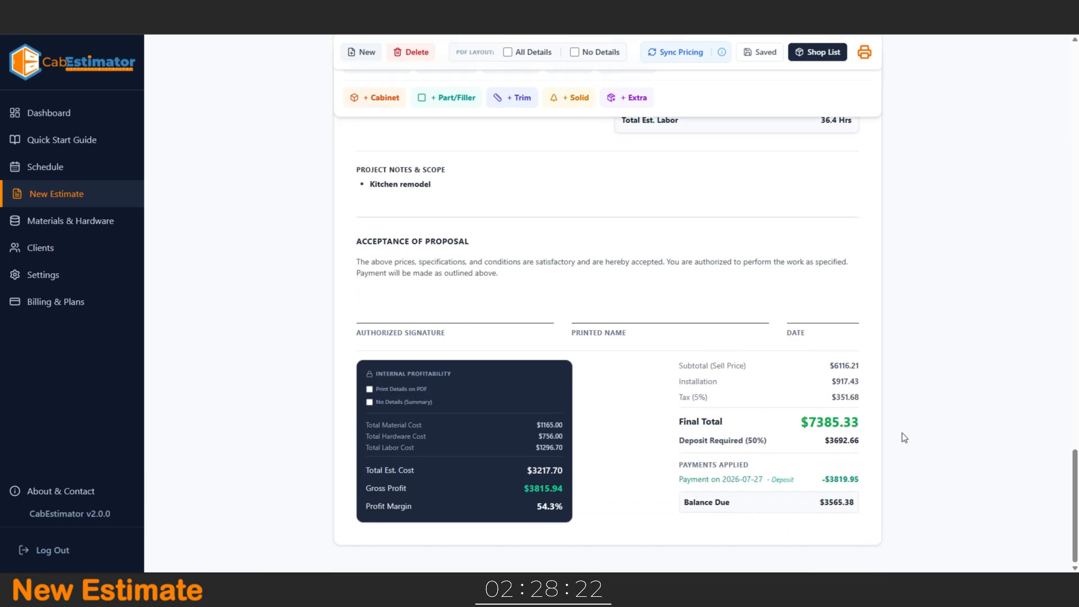
Copy the required deposit amount from the pricing summary and delete the existing deposit record from the project's payments.
left_click_drag(830, 443, 862, 443)
key("ctrl+c")
scroll(934, 293, "up", 20)
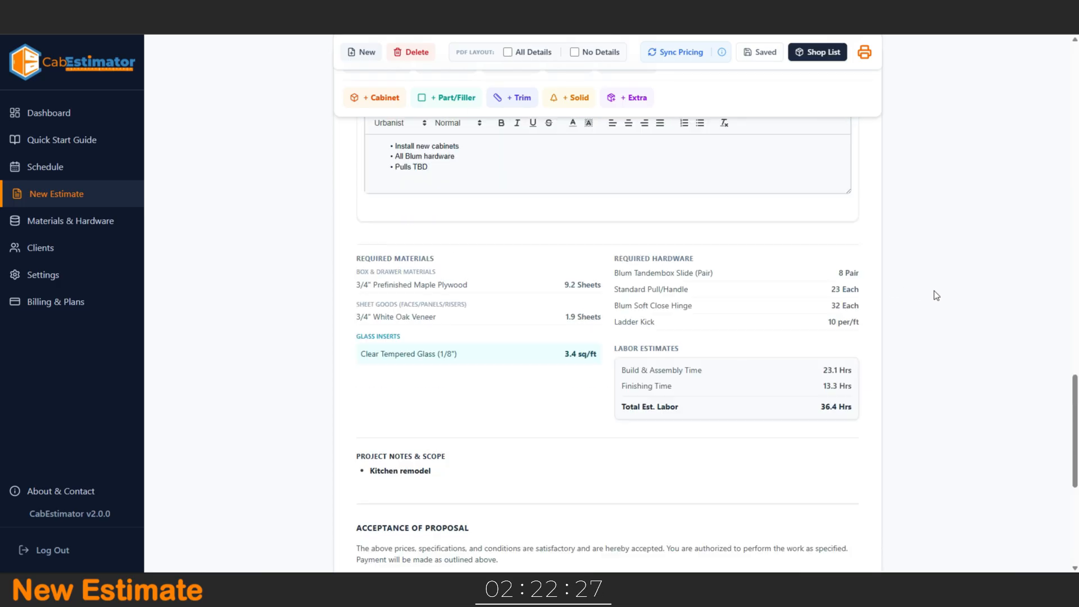
scroll(942, 266, "up", 10)
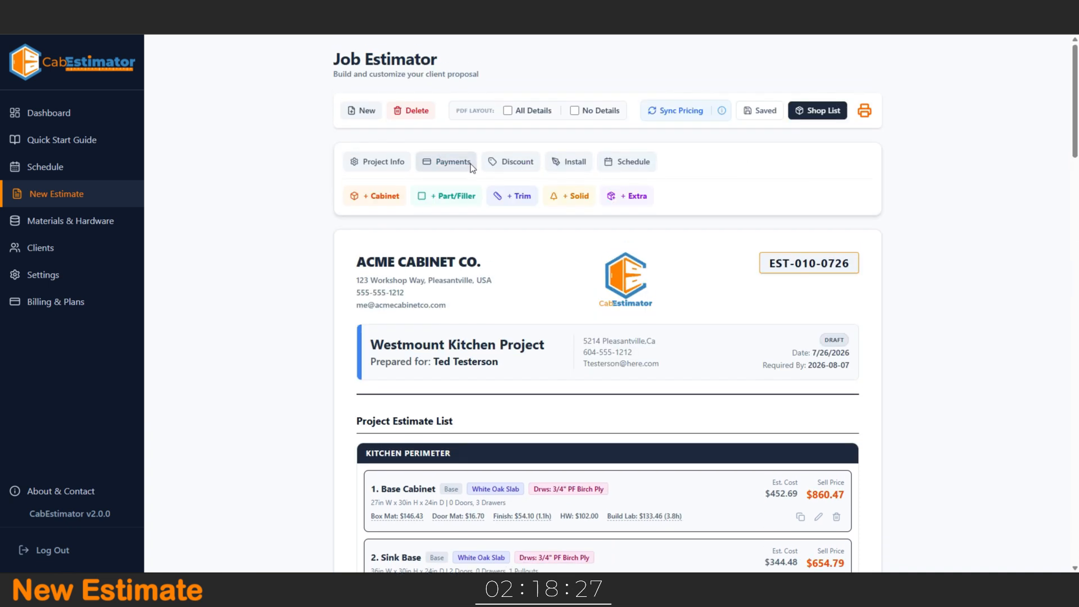
left_click(470, 164)
left_click(706, 262)
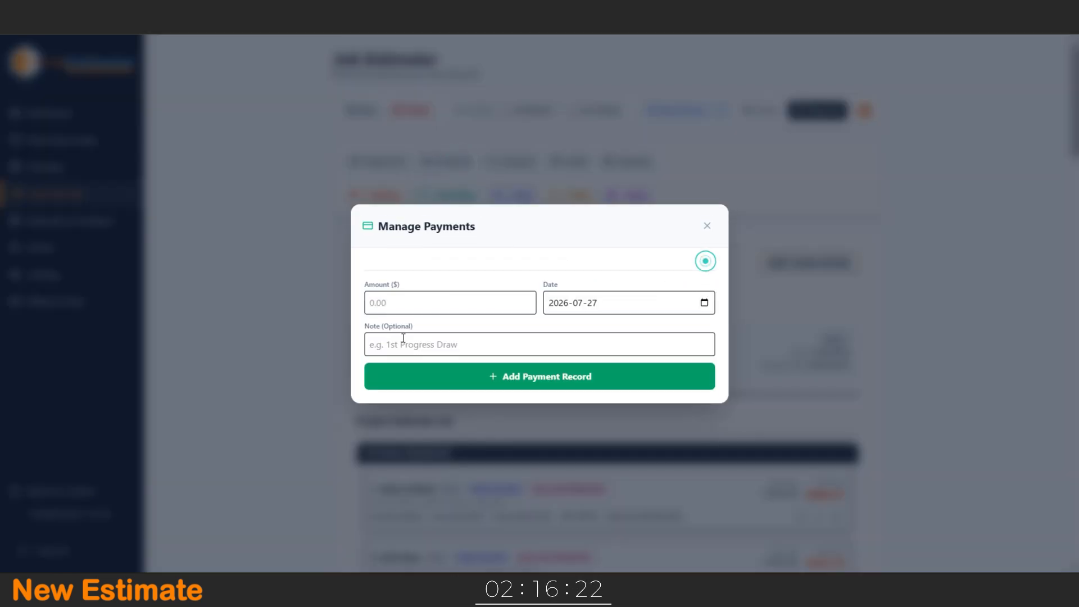
Add a payment record of $3692.66 with the note Deposit.
left_click(402, 302)
key("ctrl+v")
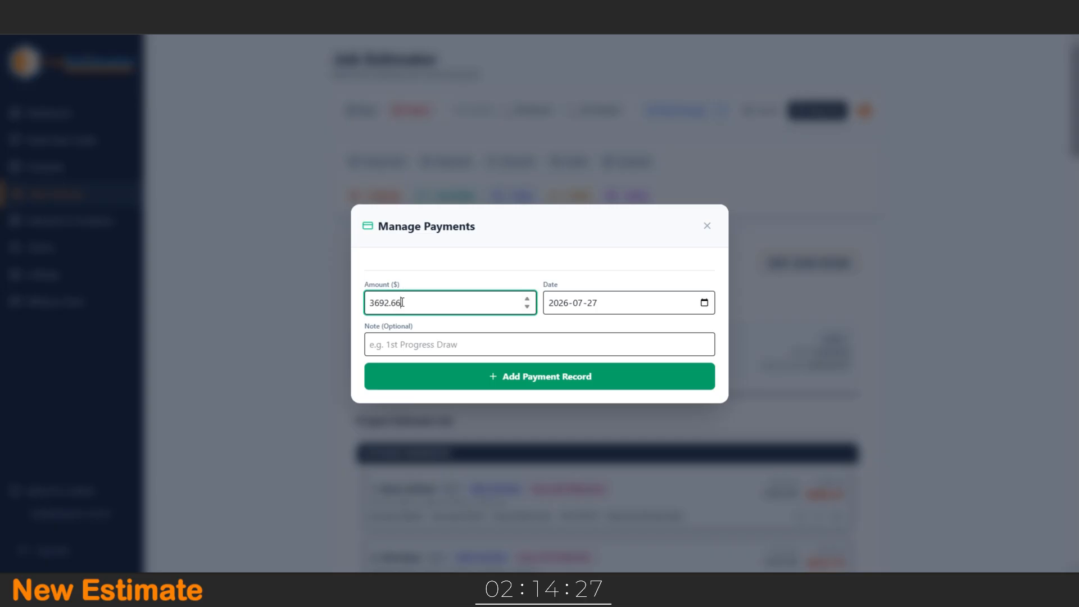
left_click(510, 347)
type("Deposit")
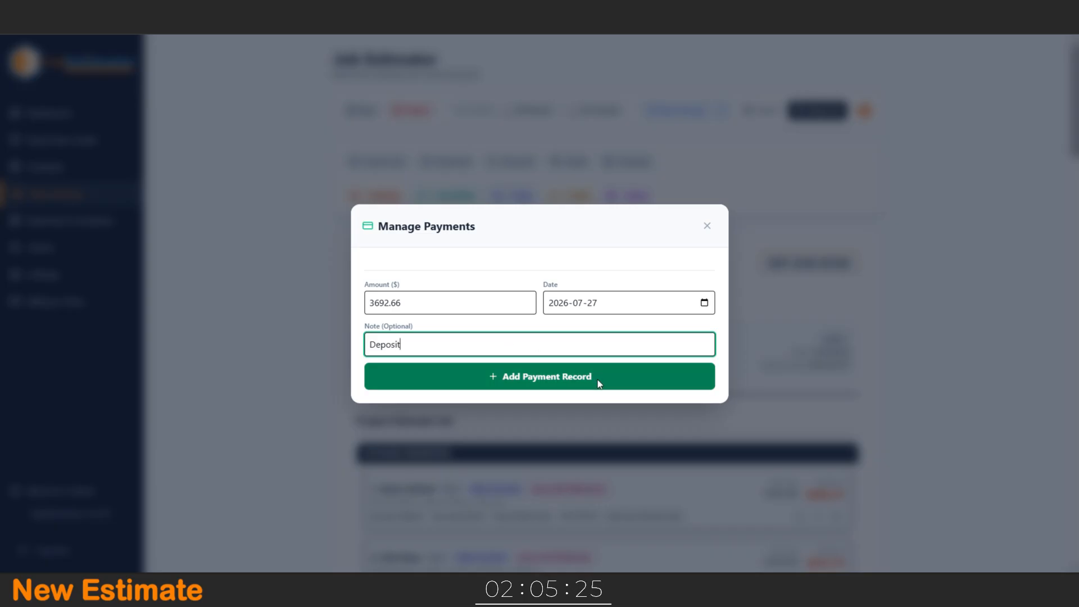
left_click(598, 382)
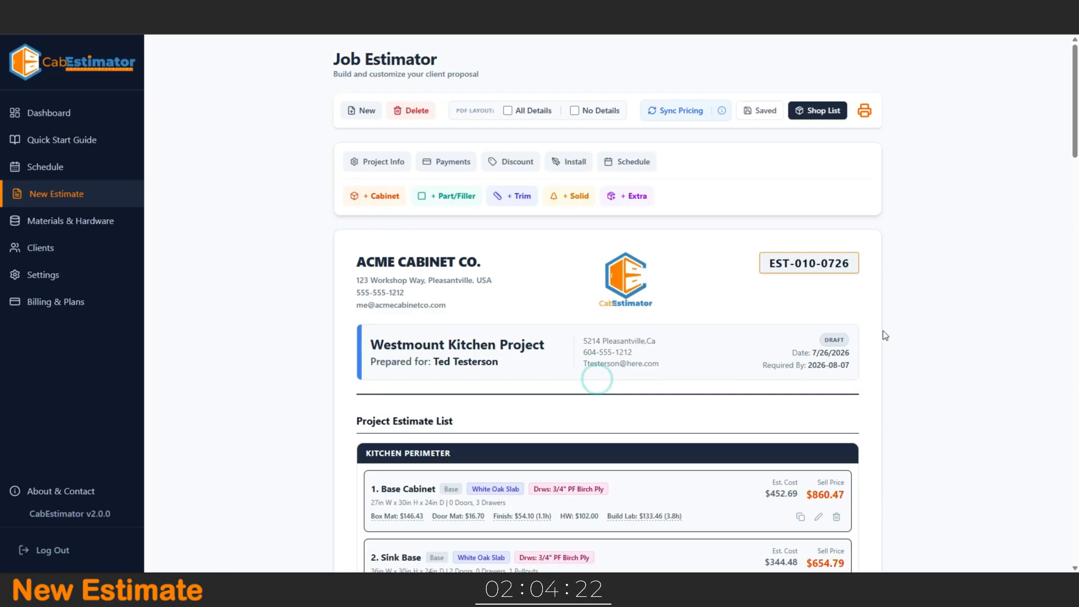
Set the project's estimate status to Approved (Won!) and save the project info.
left_click(393, 162)
left_click(601, 200)
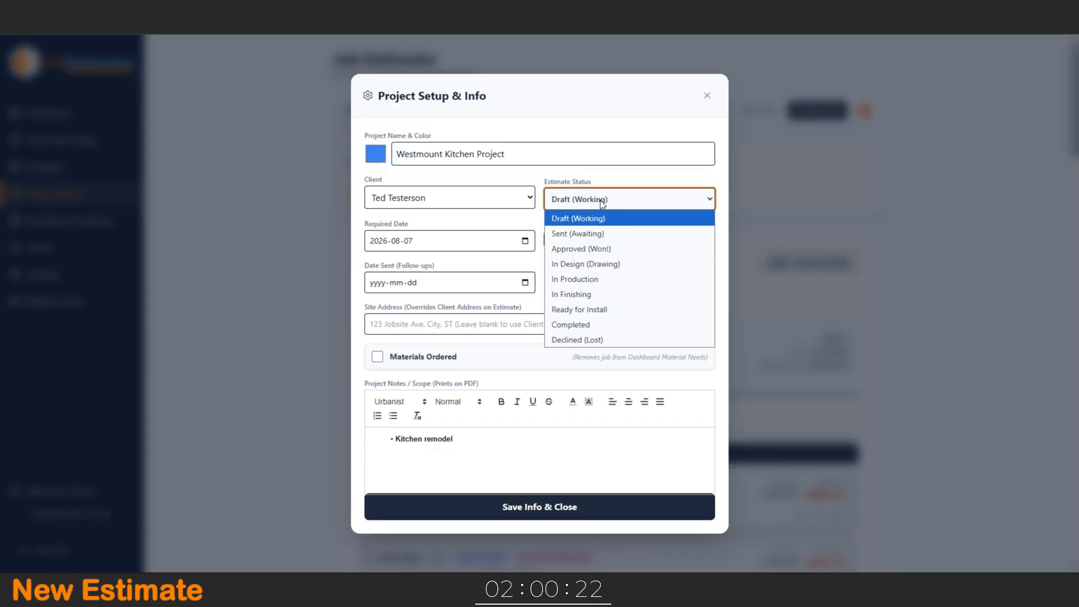
left_click(606, 250)
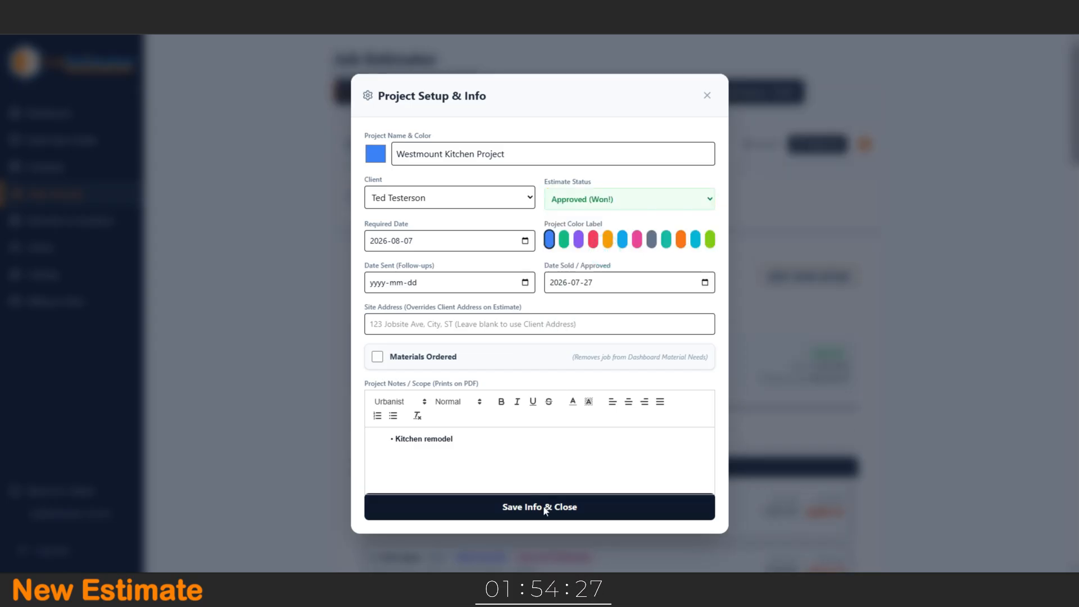
left_click(545, 509)
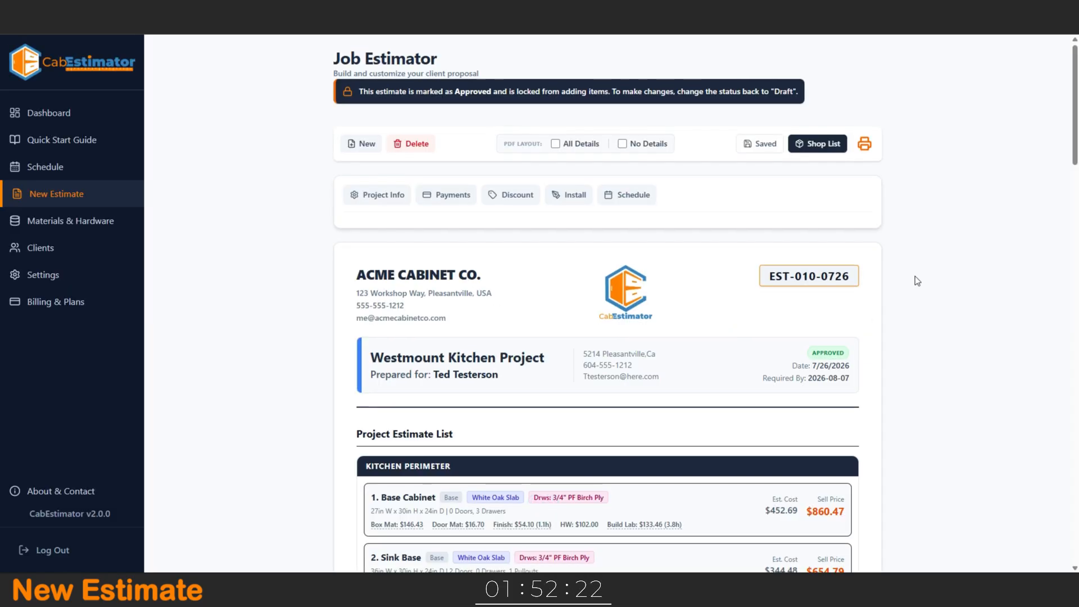
Check the estimate's approved status, then review the start date and suggested days in its production schedule and close the schedule.
scroll(915, 277, "down", 1)
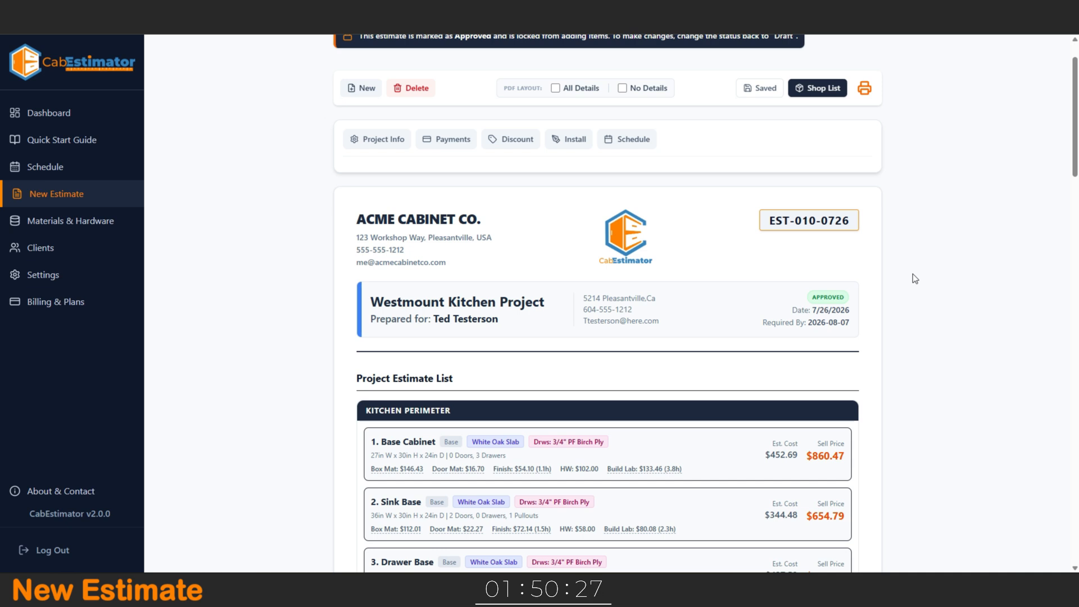
left_click_drag(757, 295, 907, 285)
left_click(906, 285)
left_click(639, 141)
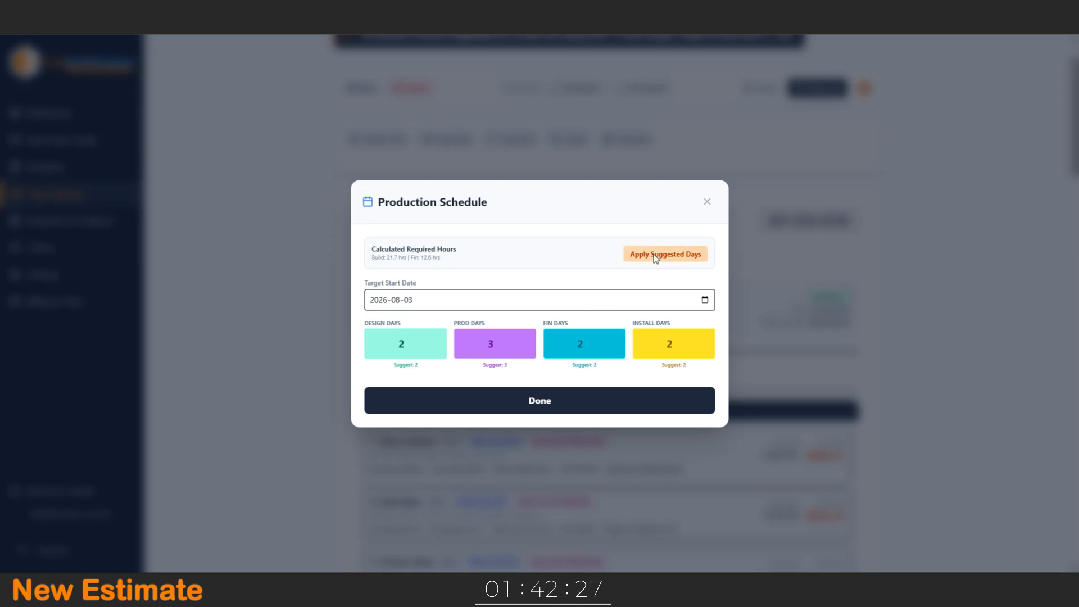
left_click(588, 400)
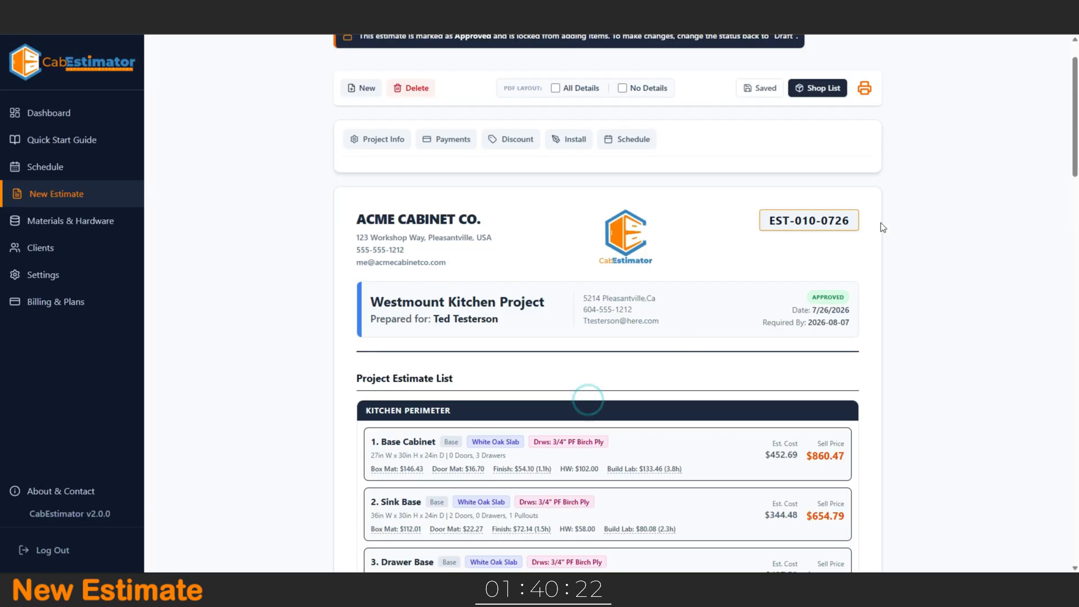
left_click(919, 224)
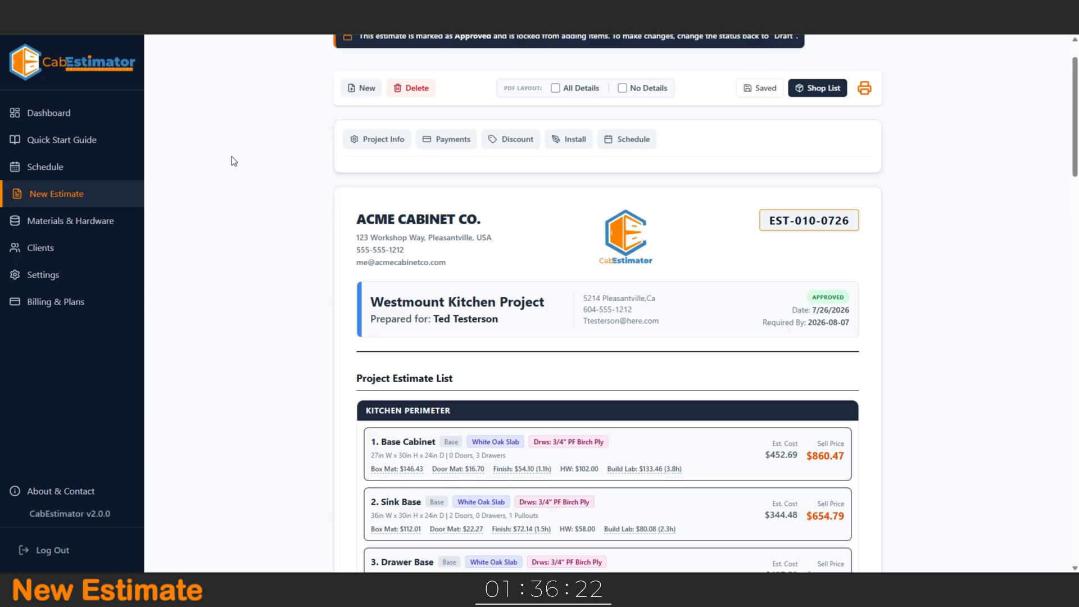
Examine the locked item list of the approved estimate, including the dimensions of the gable, item 11.
scroll(263, 132, "down", 5)
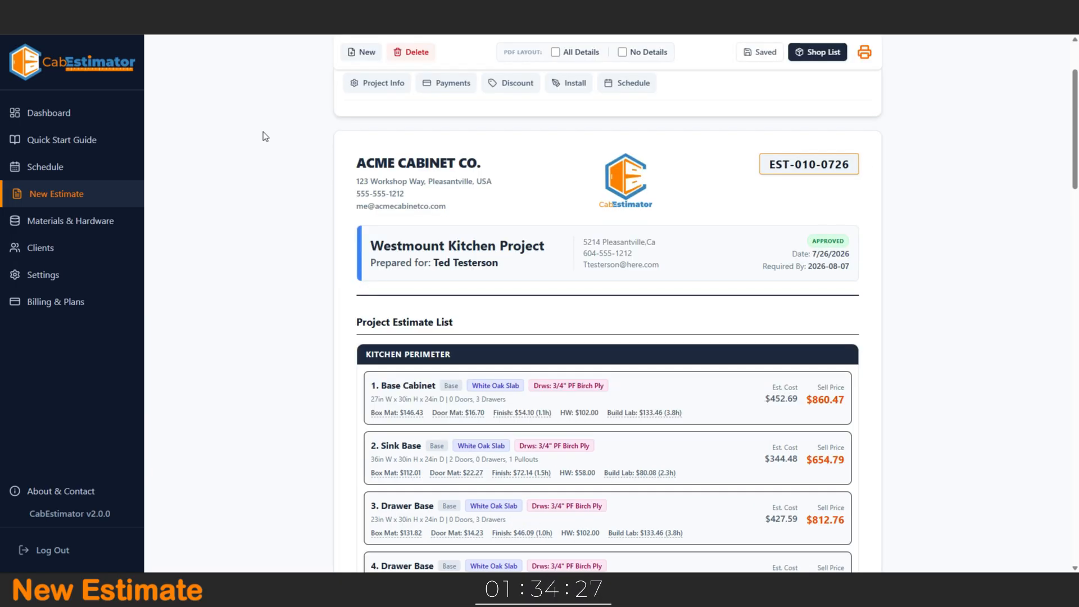
scroll(262, 132, "down", 10)
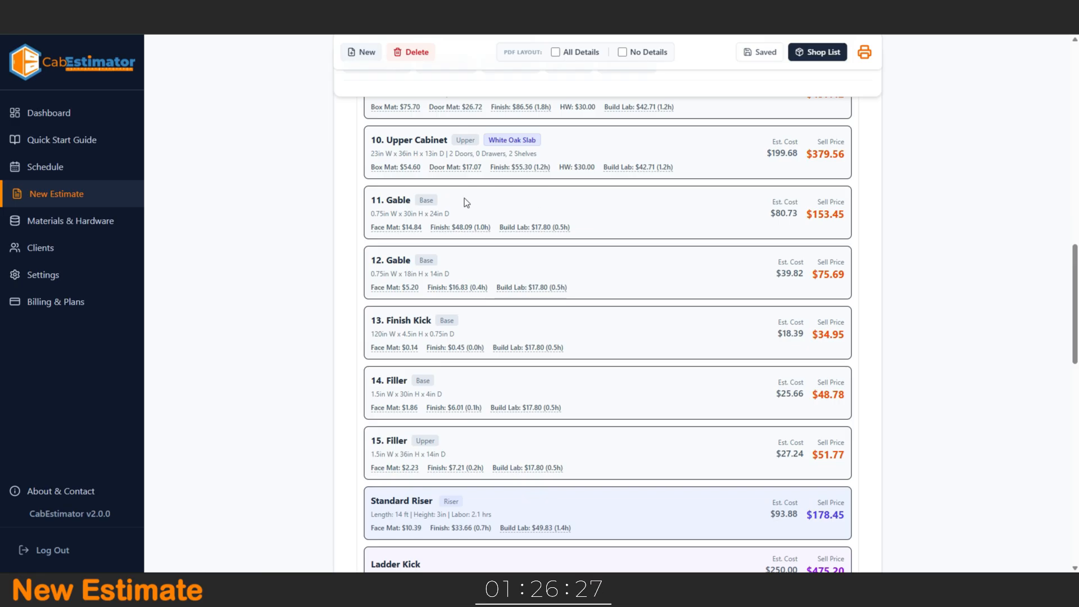
left_click_drag(450, 214, 368, 212)
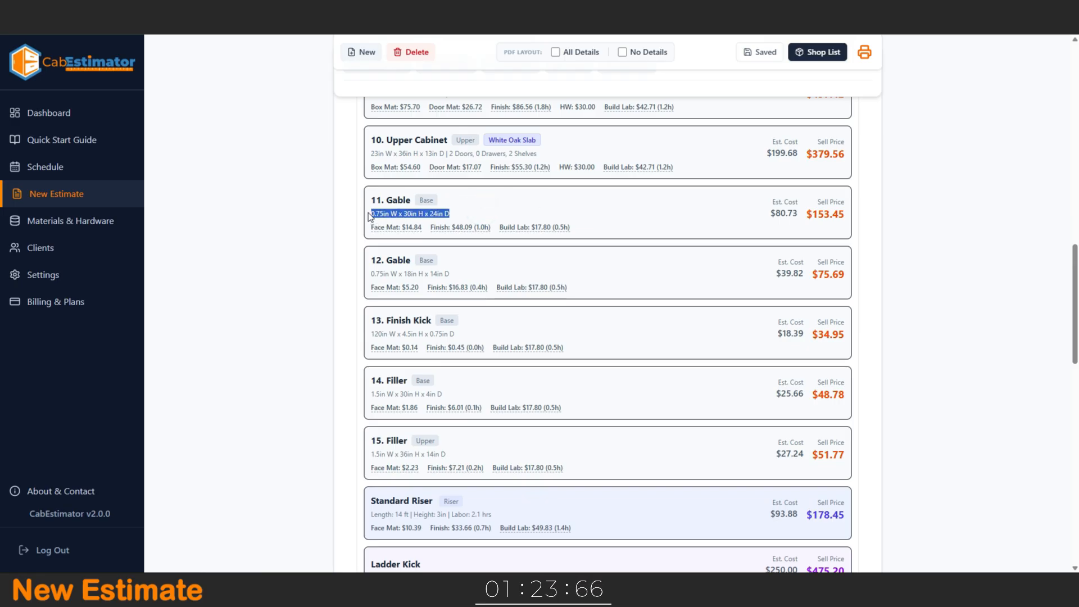
double_click(410, 213)
left_click(511, 205)
scroll(751, 233, "up", 4)
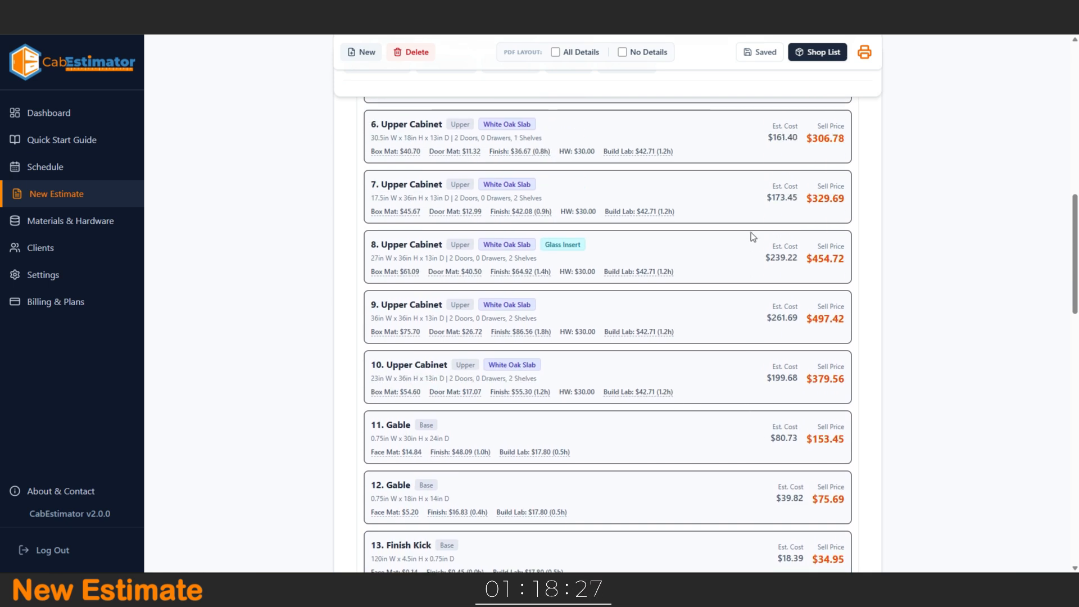
Return the estimate status to Draft (Working), save the project info and check the unlocked item list.
scroll(751, 232, "up", 10)
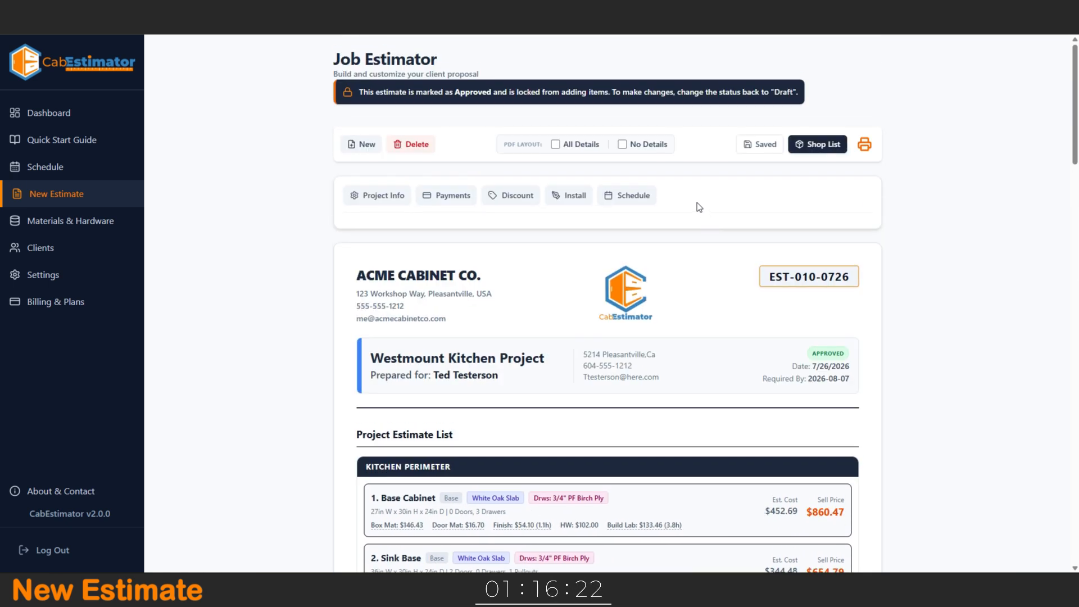
left_click(385, 197)
left_click(616, 201)
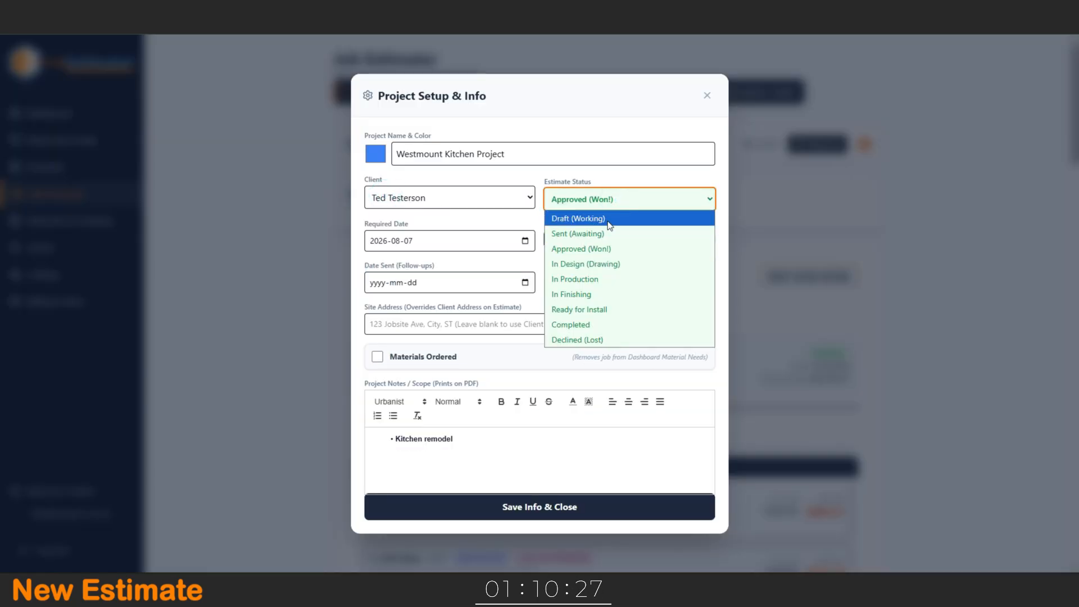
left_click(609, 224)
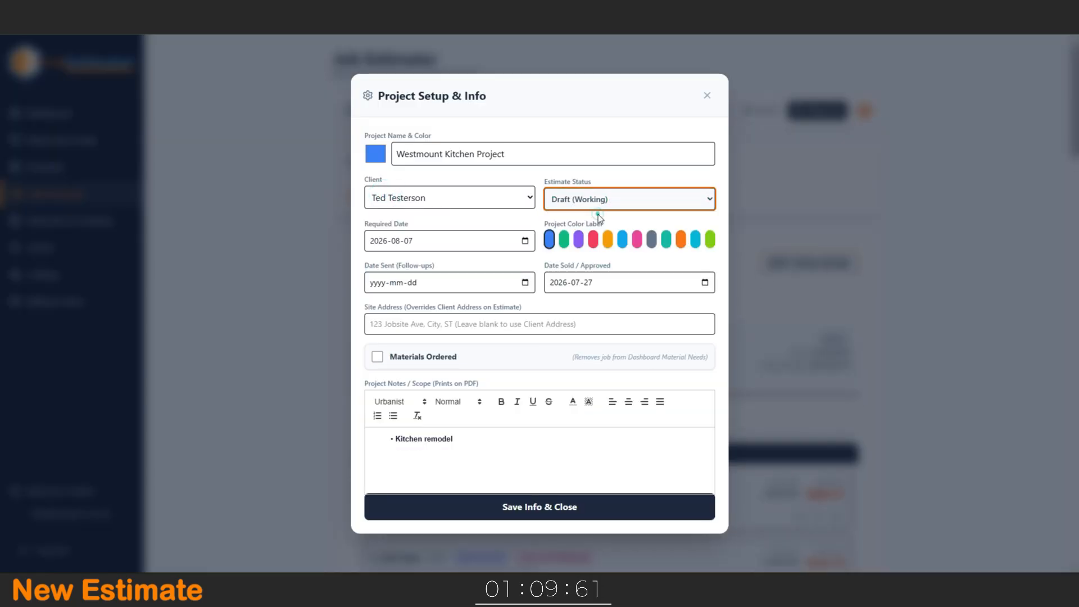
left_click(551, 513)
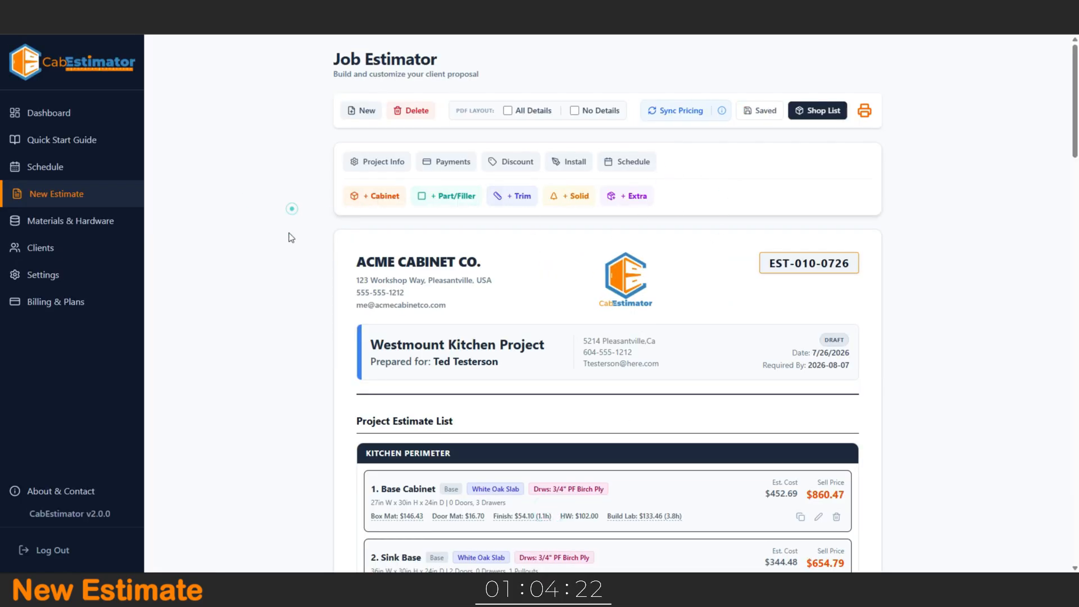
scroll(313, 325, "down", 8)
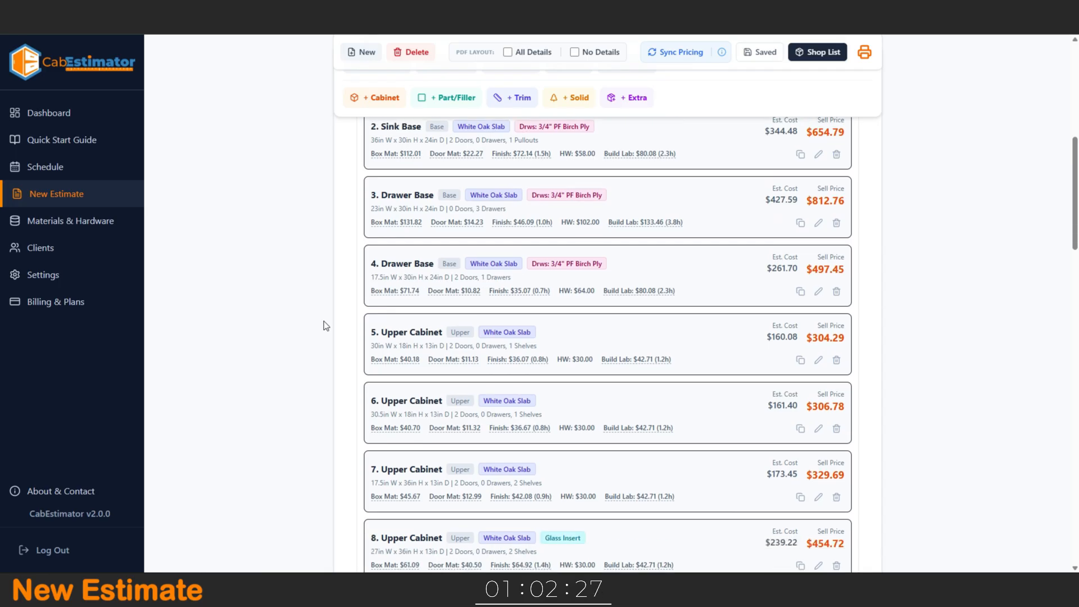
scroll(324, 326, "down", 6)
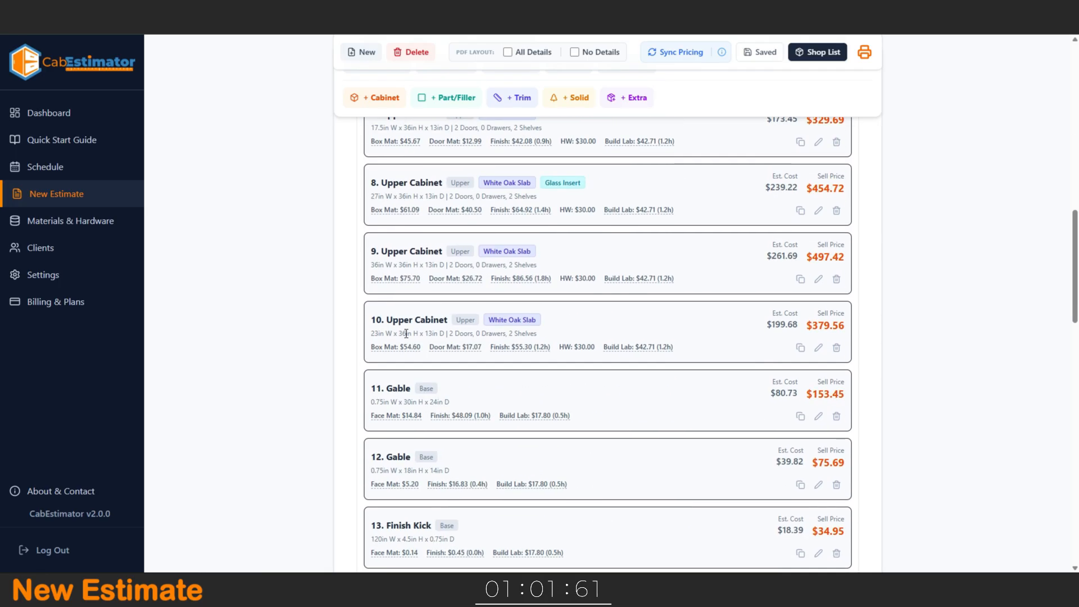
Set the height of the base gable, item 11, to 34.5 in and update the part.
left_click(819, 415)
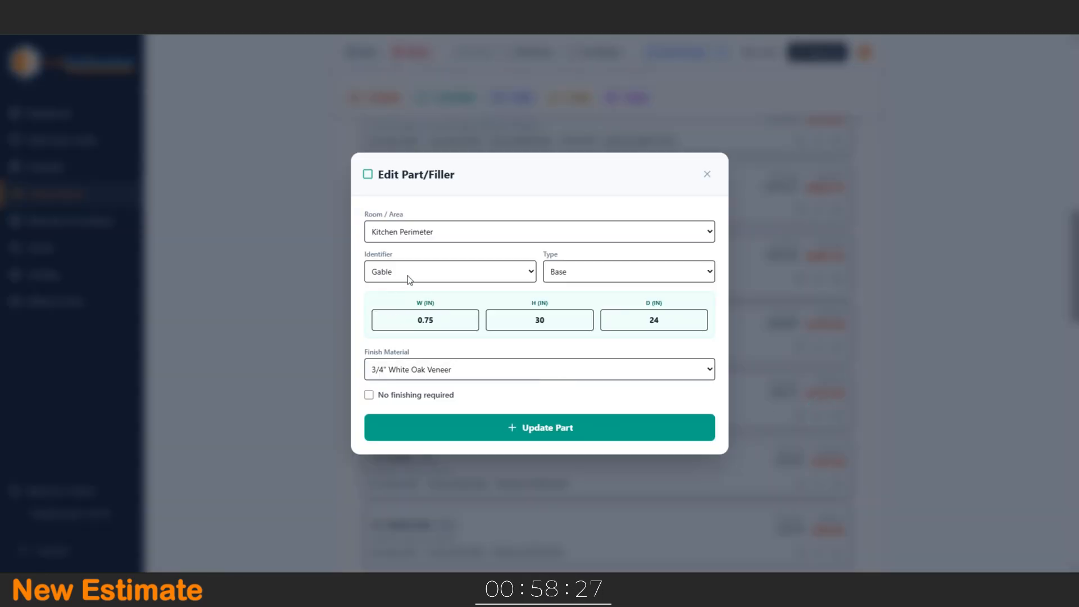
double_click(558, 324)
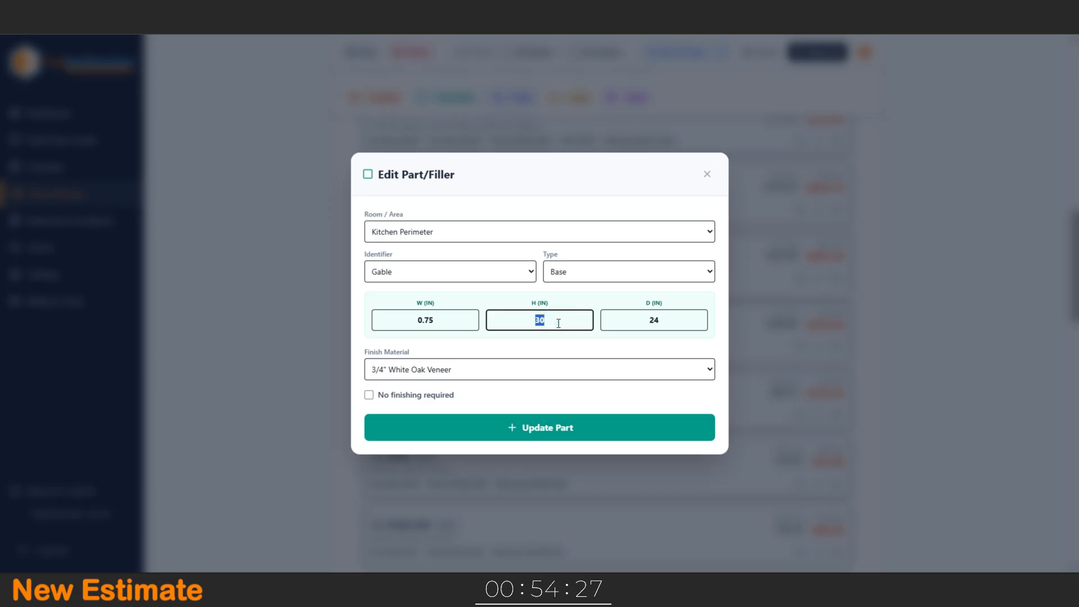
type("34.5")
left_click(558, 438)
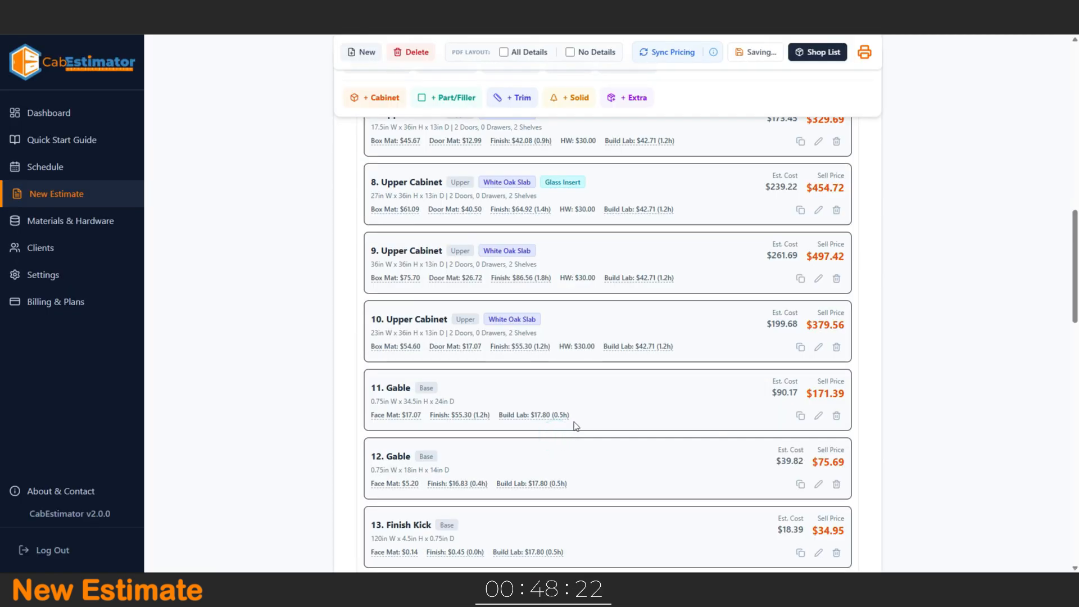
Switch the estimate status back to Approved (Won!), save the project info and read the lock notice above the estimate.
scroll(645, 381, "up", 5)
scroll(813, 237, "up", 6)
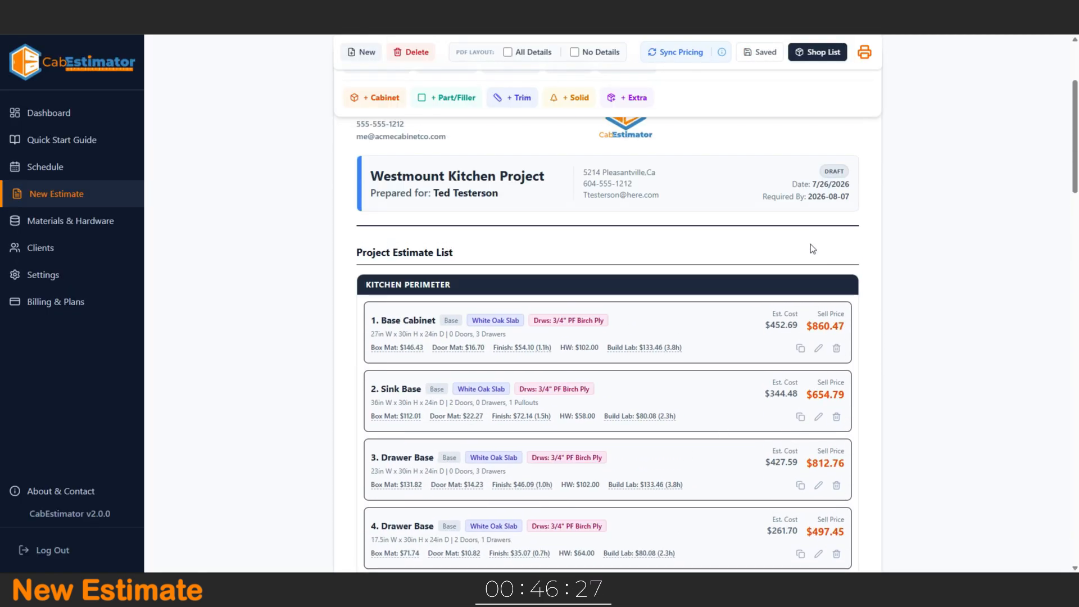
left_click(775, 351)
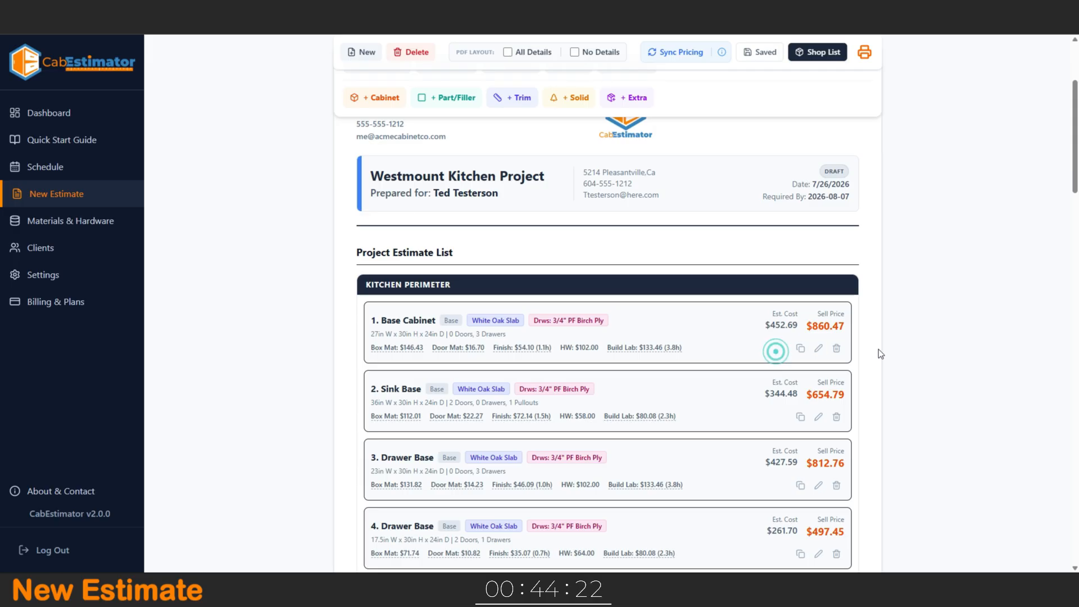
scroll(386, 108, "up", 2)
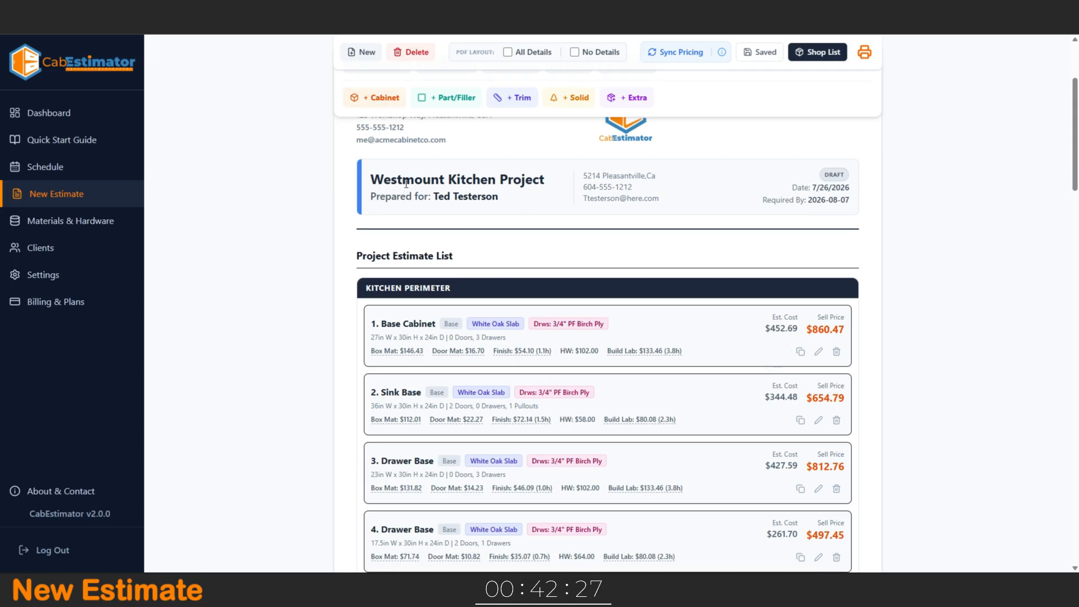
left_click(383, 166)
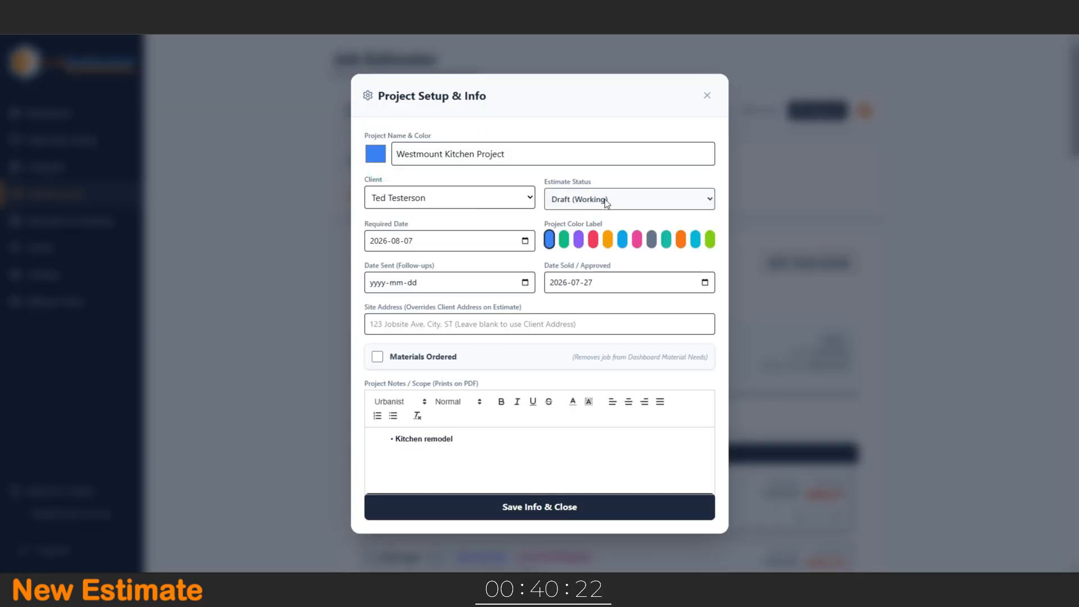
left_click(611, 199)
left_click(601, 244)
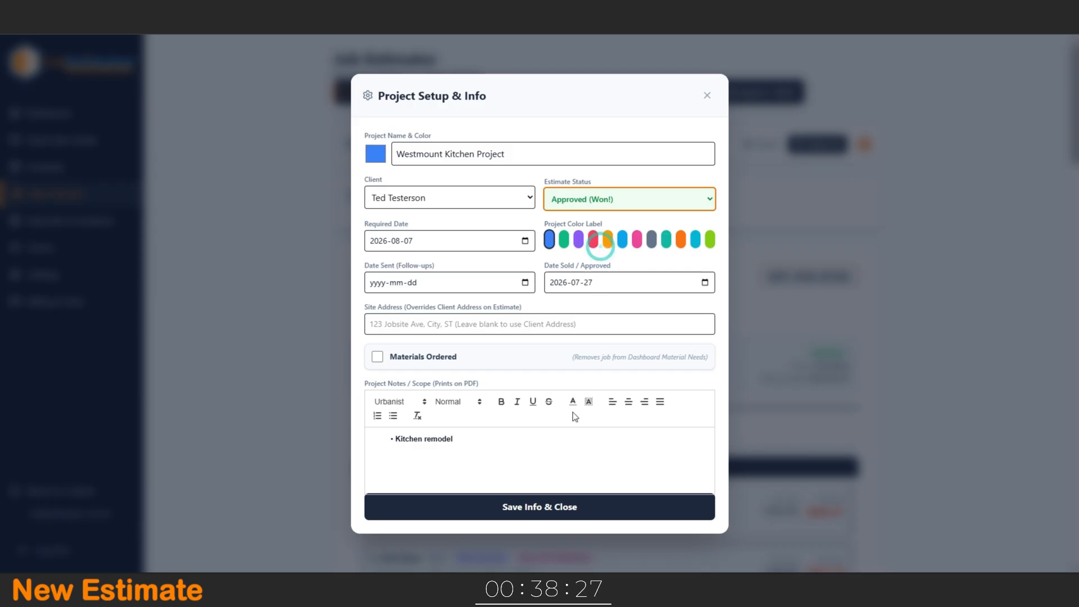
left_click(594, 508)
scroll(694, 434, "down", 2)
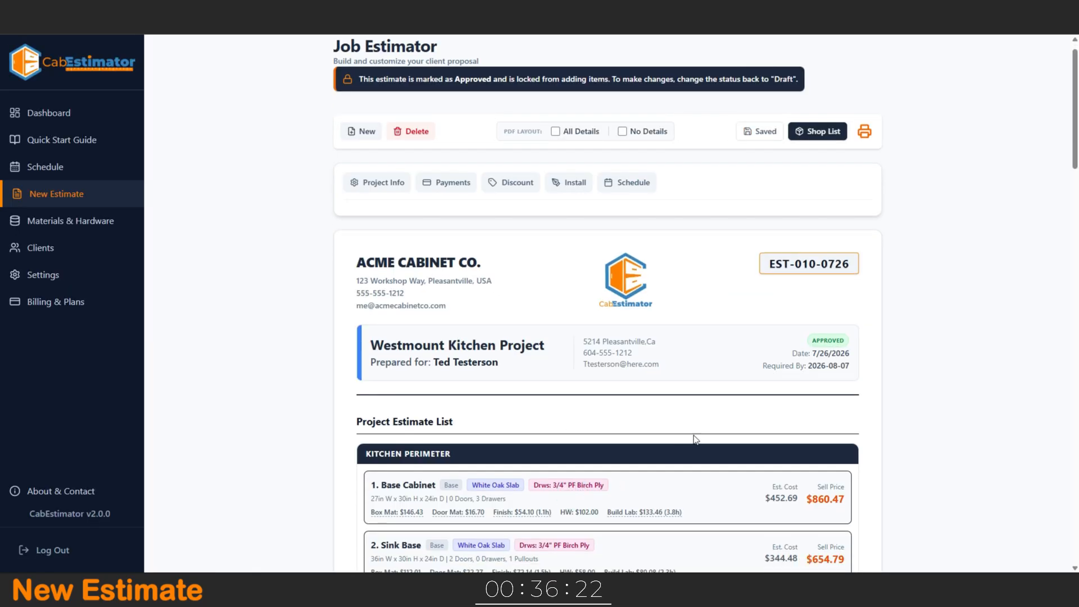
scroll(694, 434, "up", 2)
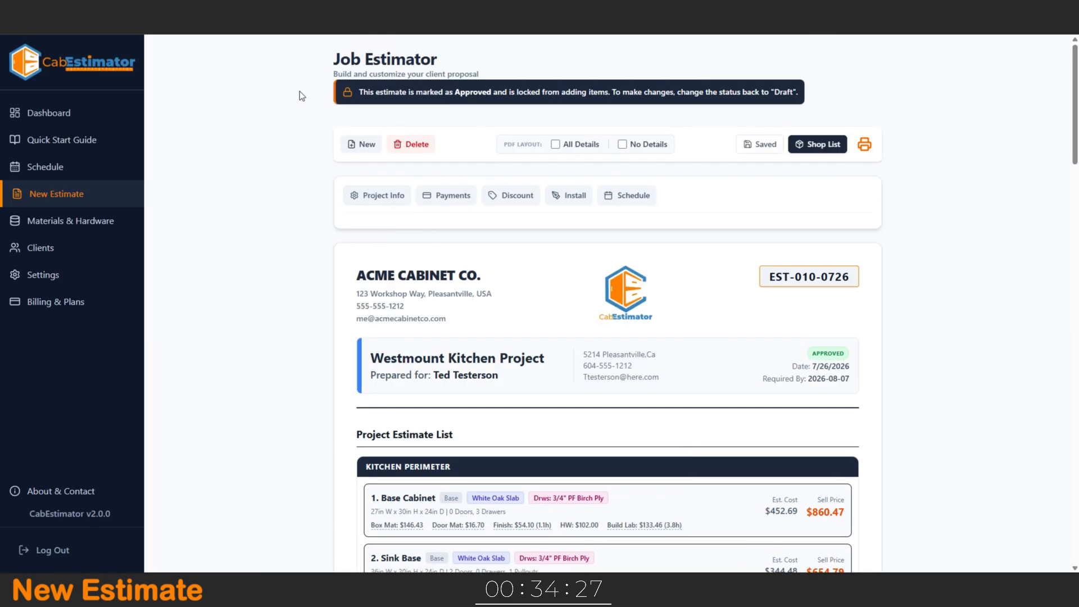
left_click_drag(310, 91, 752, 110)
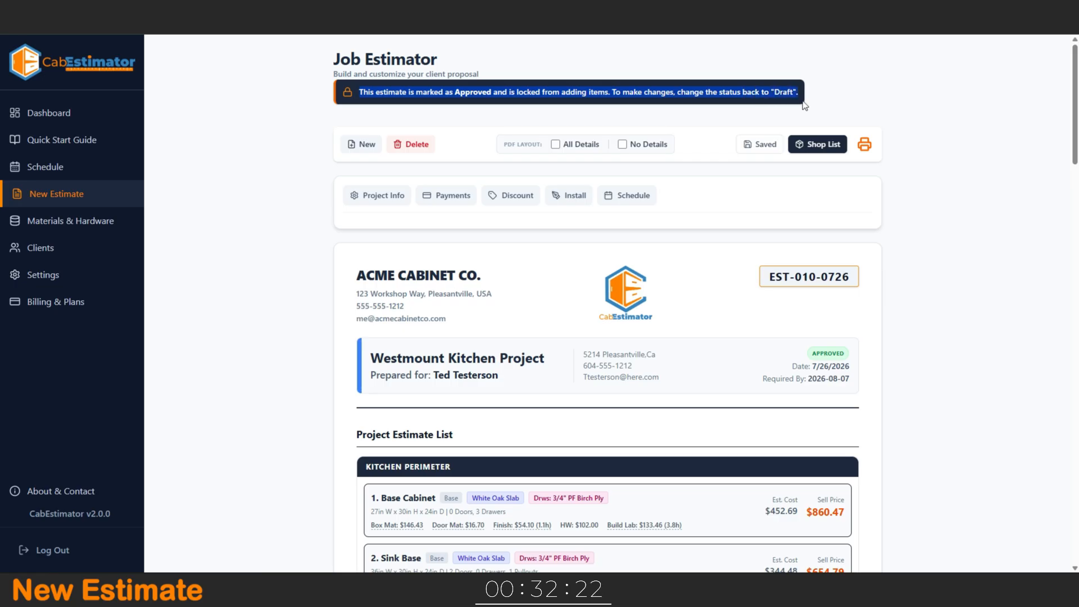
left_click(914, 168)
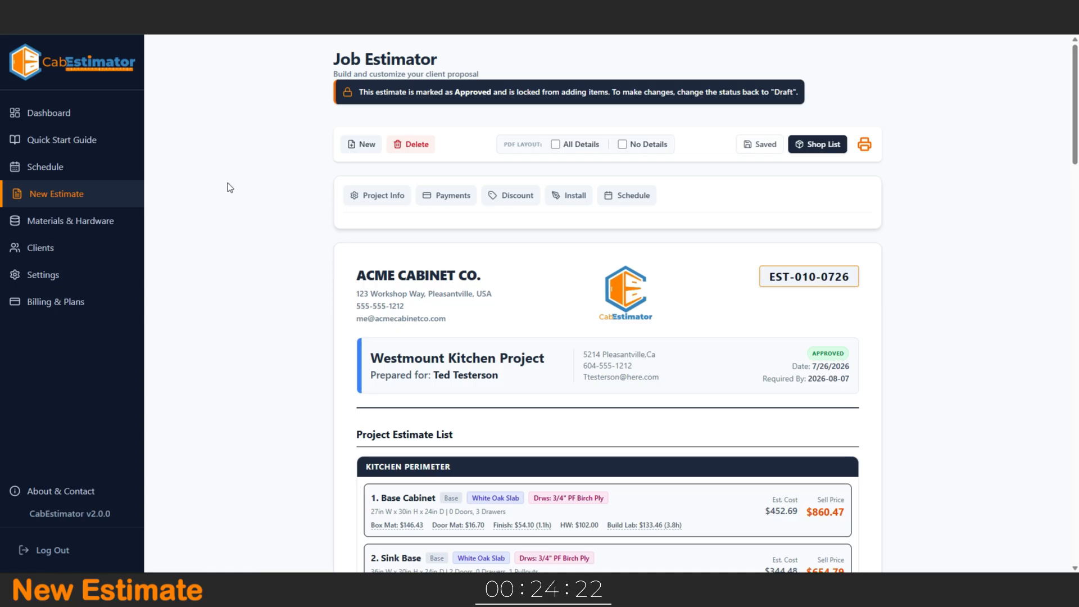
Review the approved estimate's required materials, hardware and labor estimates, then its internal profitability summary beside the final total.
scroll(258, 227, "down", 7)
scroll(259, 227, "down", 7)
scroll(252, 233, "down", 7)
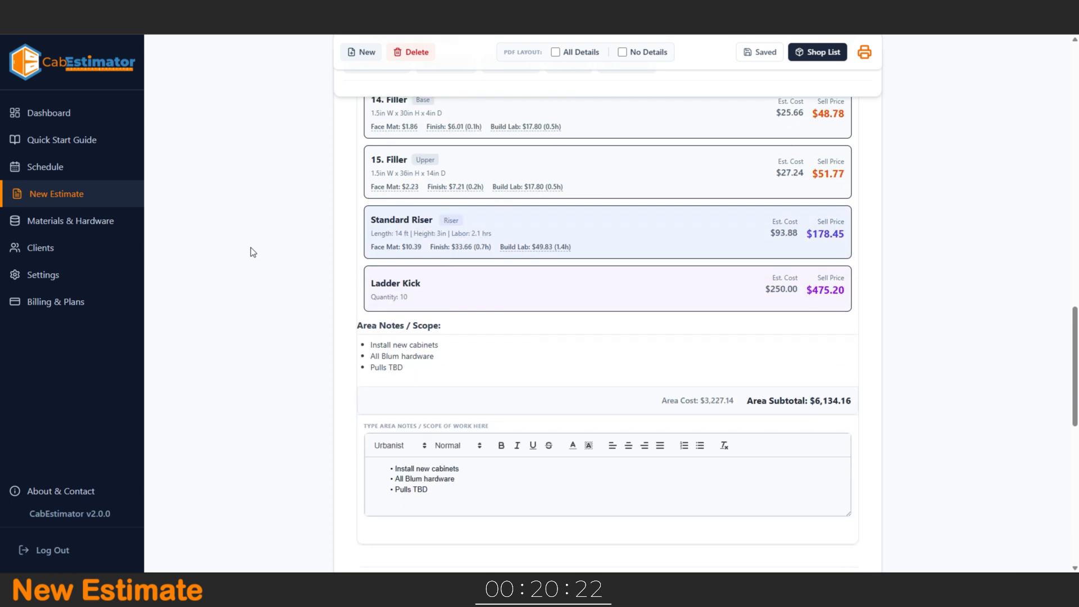
scroll(255, 259, "down", 3)
scroll(256, 263, "down", 7)
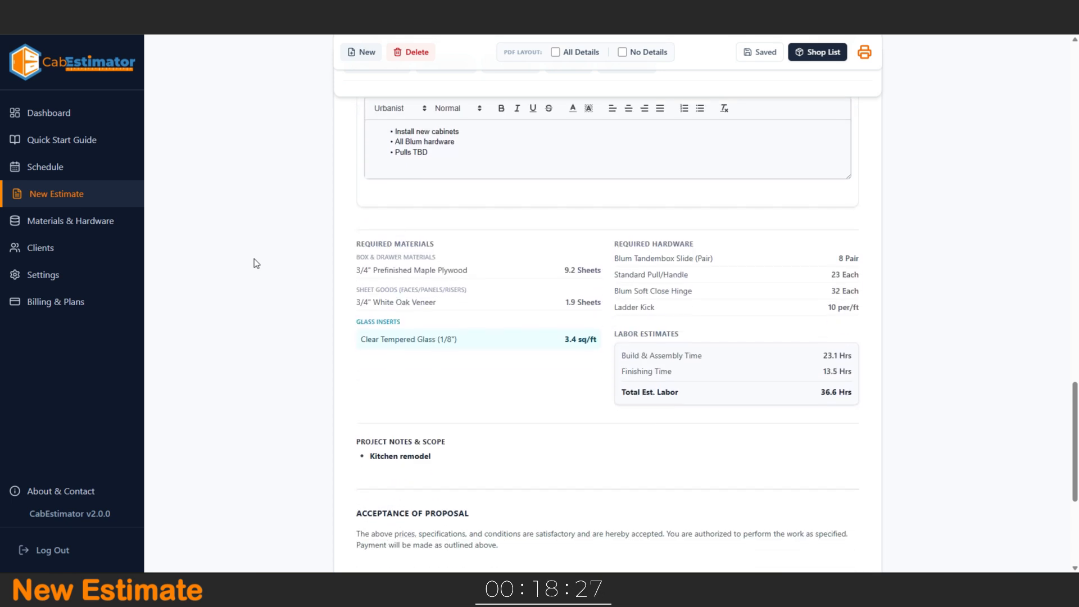
scroll(256, 264, "up", 2)
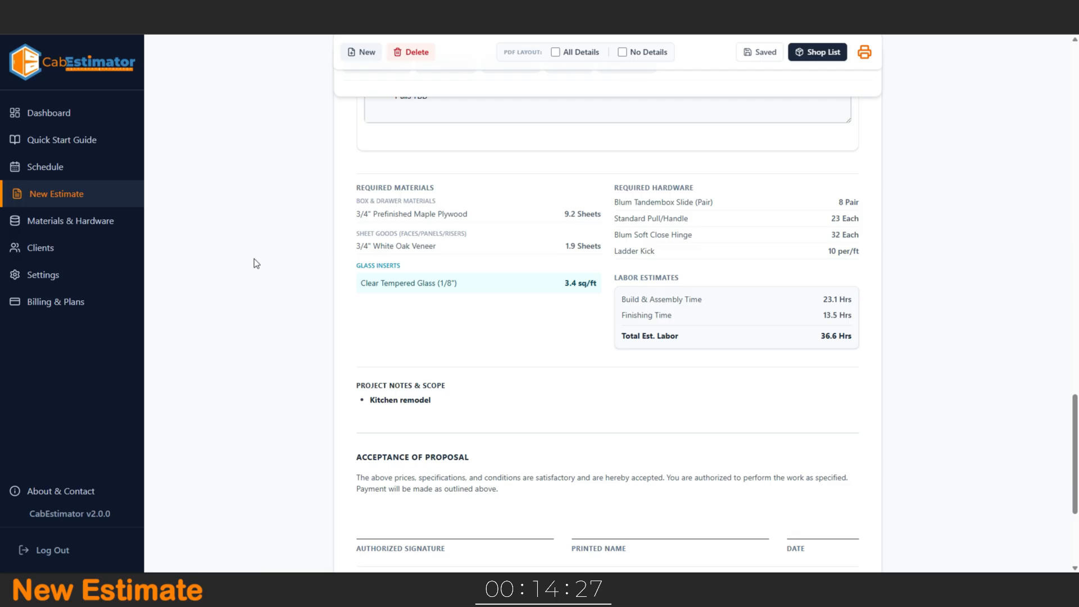
scroll(256, 263, "down", 2)
scroll(254, 259, "down", 3)
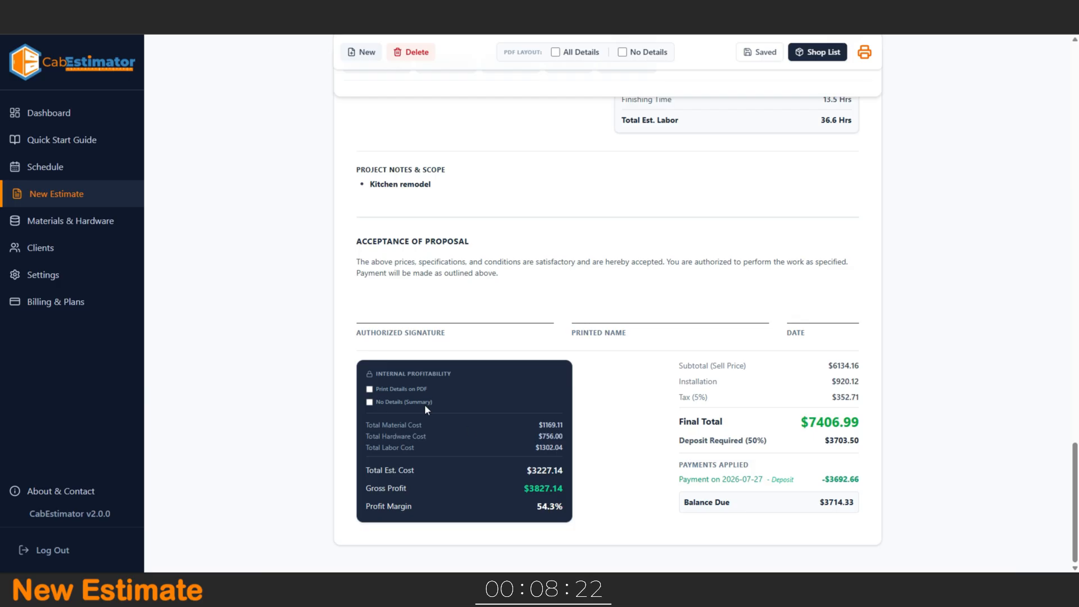
left_click_drag(367, 375, 586, 502)
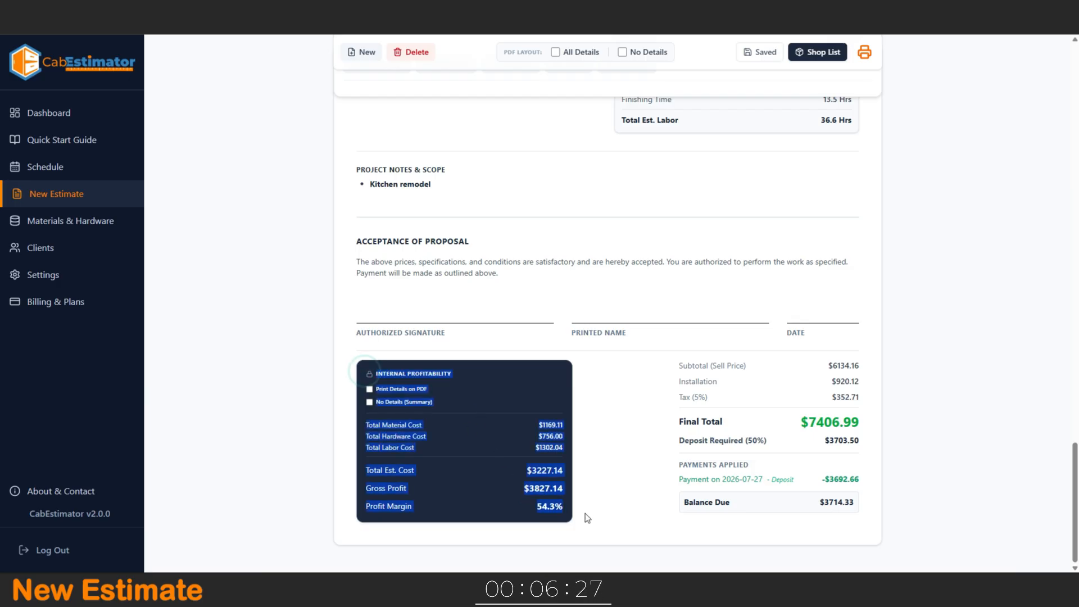
left_click(618, 496)
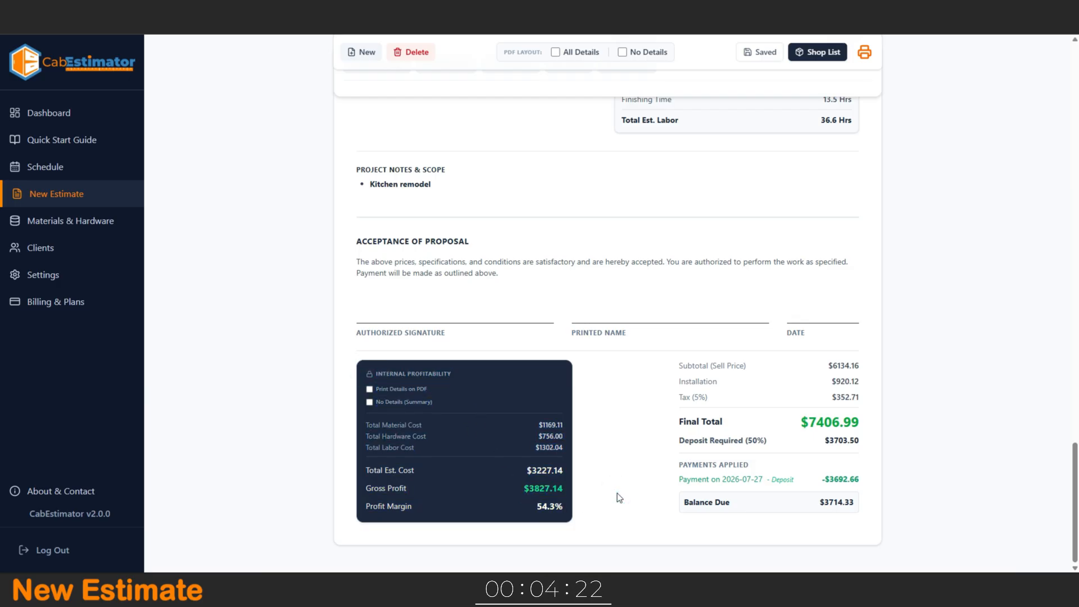